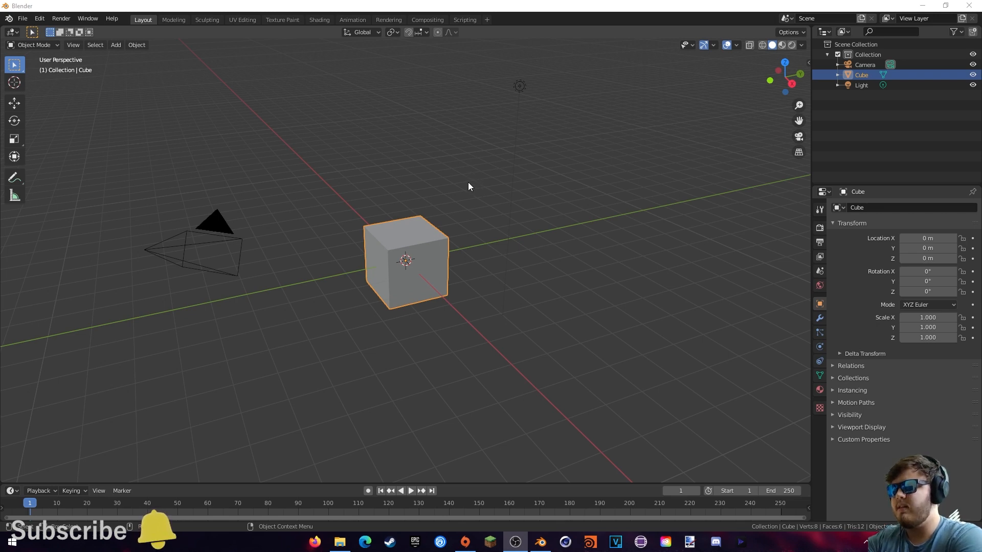
- Raise the cube straight up along Z to about 4.27 m
{"action": "middle_click_drag", "start_coordinate": [469, 185], "coordinate": [447, 215]}
{"action": "key", "text": "g"}
{"action": "key", "text": "z"}
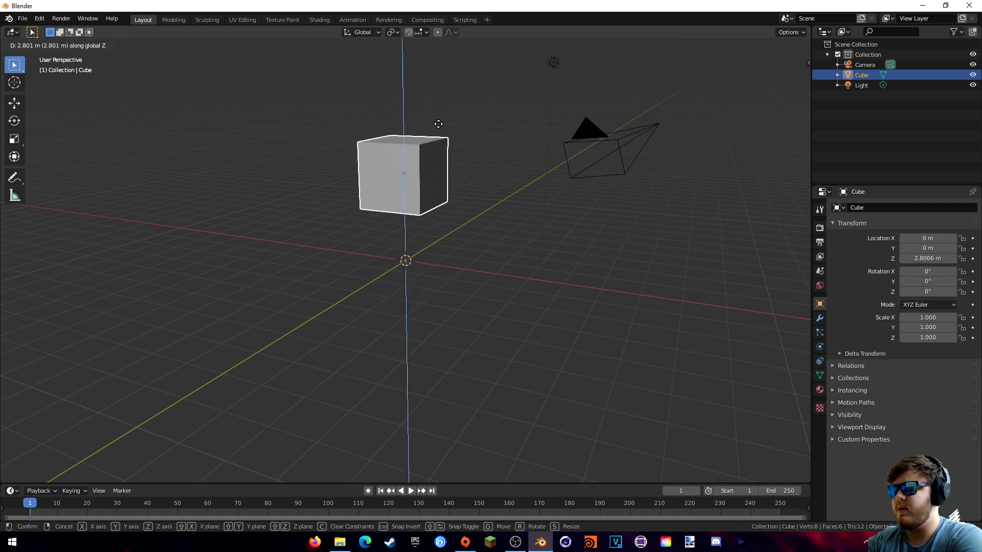
{"action": "left_click", "coordinate": [437, 90]}
{"action": "middle_click_drag", "start_coordinate": [438, 90], "coordinate": [457, 152]}
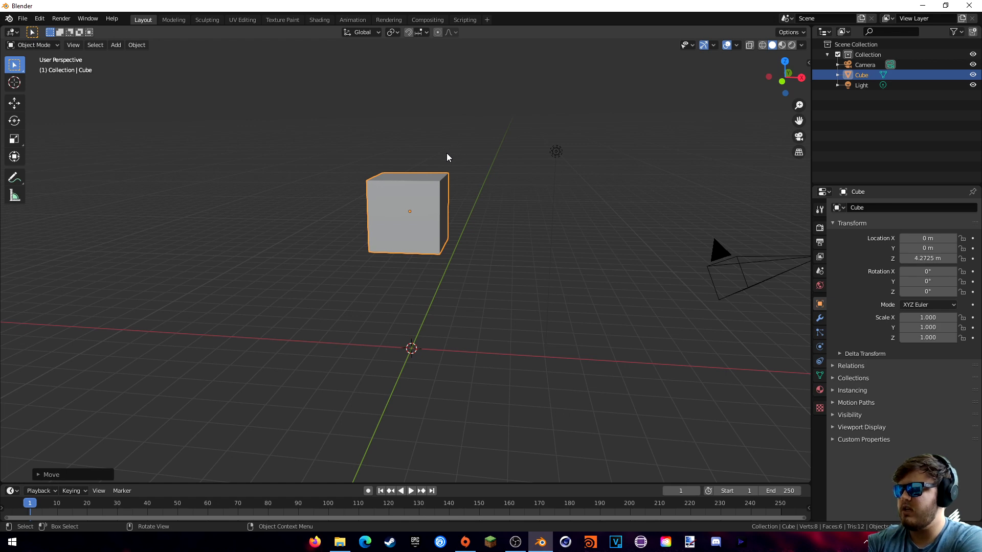
- Apply Quick Liquid so the cube becomes a source inside a new Liquid Domain, then reselect the cube
{"action": "key", "text": "F3"}
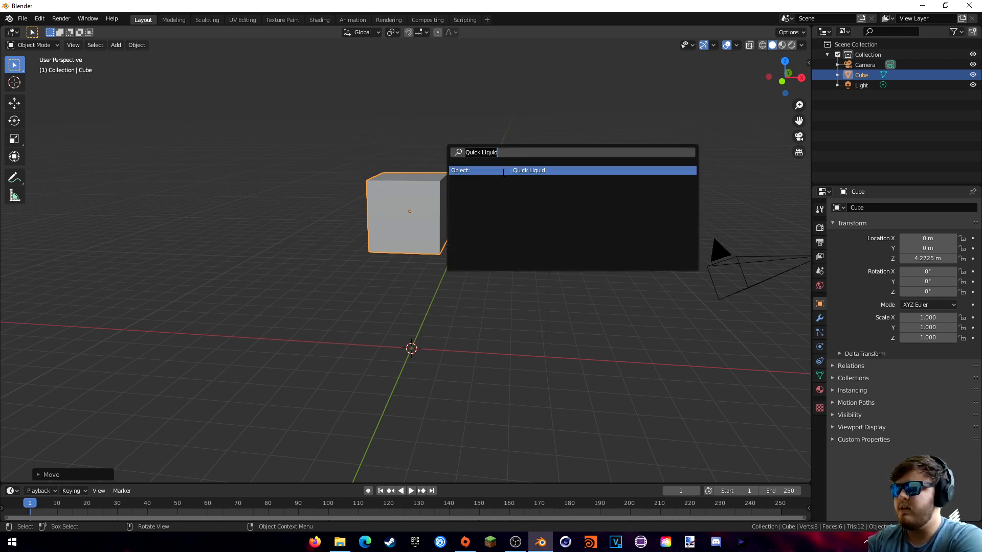
{"action": "left_click", "coordinate": [503, 171]}
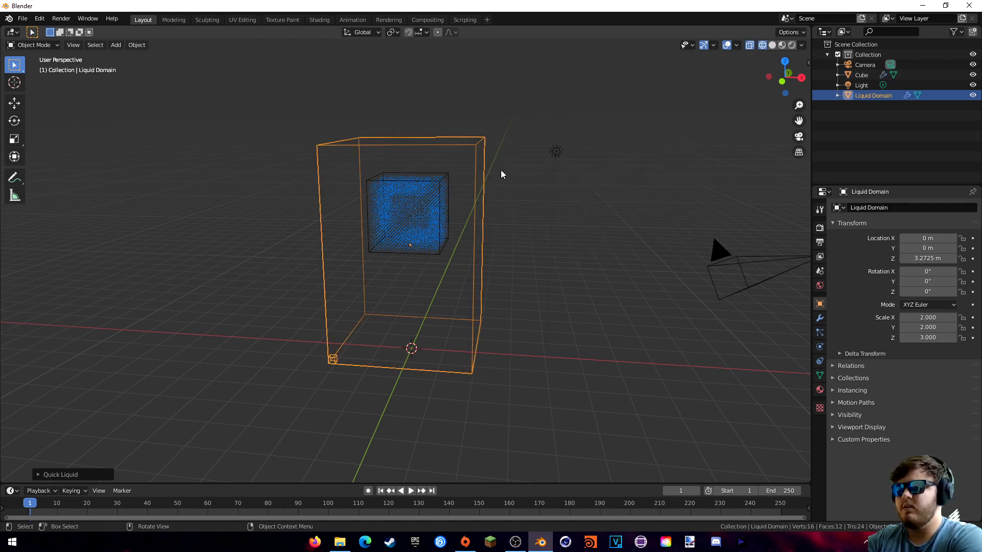
{"action": "middle_click_drag", "start_coordinate": [475, 203], "coordinate": [489, 198]}
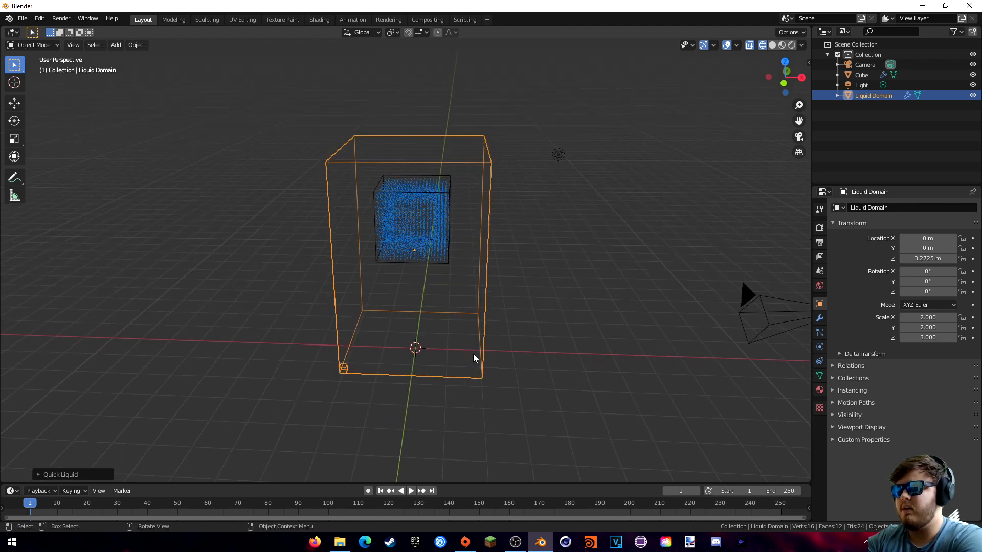
{"action": "left_click", "coordinate": [446, 215]}
- Confirm in the cube's Physics tab that its fluid type is Flow with Geometry behavior
{"action": "mouse_move", "coordinate": [496, 232]}
{"action": "middle_mouse_down"}
{"action": "mouse_move", "coordinate": [476, 237]}
{"action": "mouse_move", "coordinate": [484, 237]}
{"action": "middle_mouse_up"}
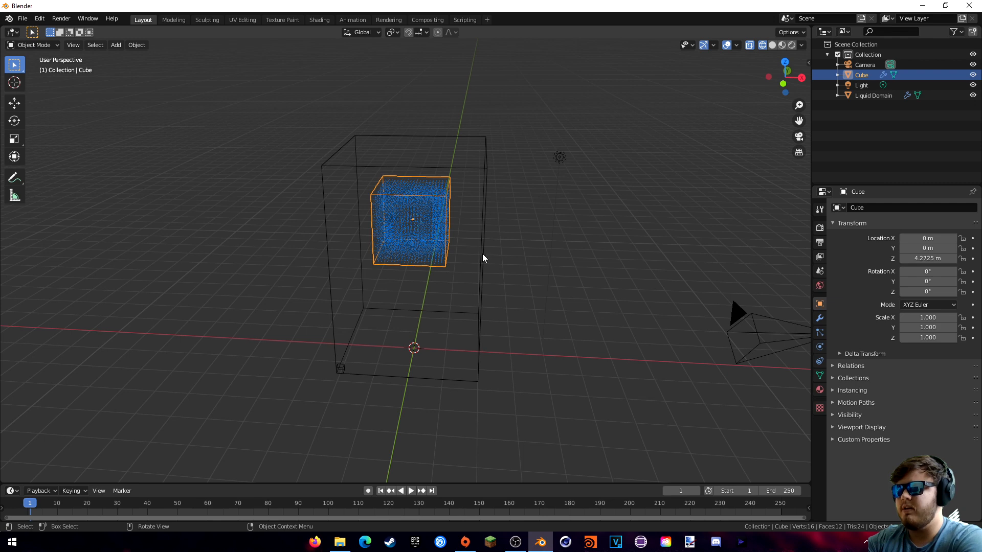
{"action": "left_click", "coordinate": [821, 348]}
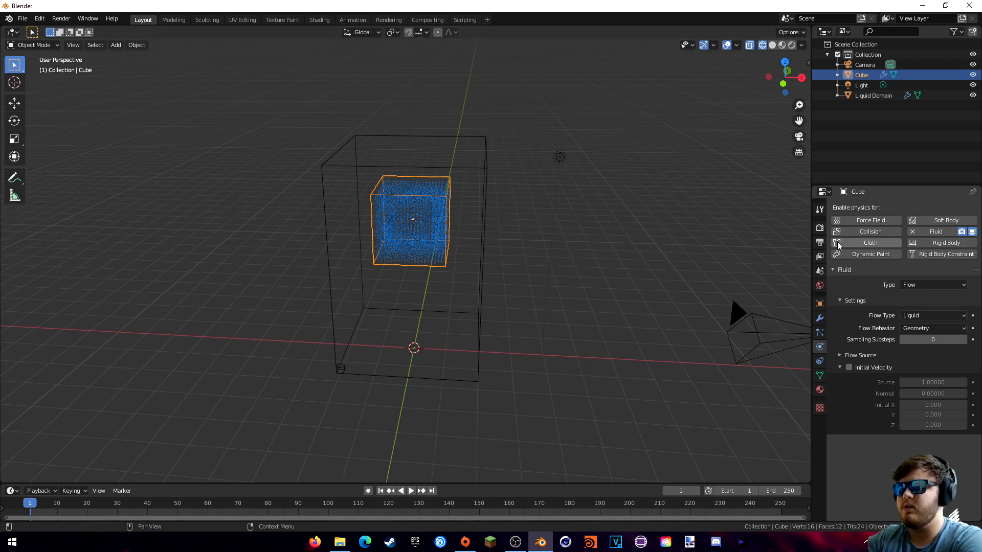
{"action": "left_click", "coordinate": [916, 282]}
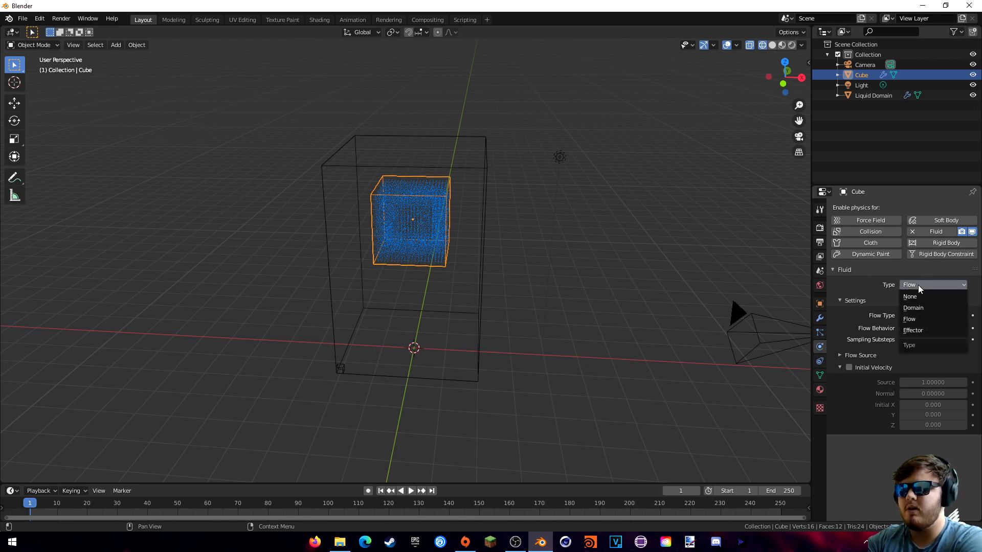
{"action": "left_click", "coordinate": [919, 284]}
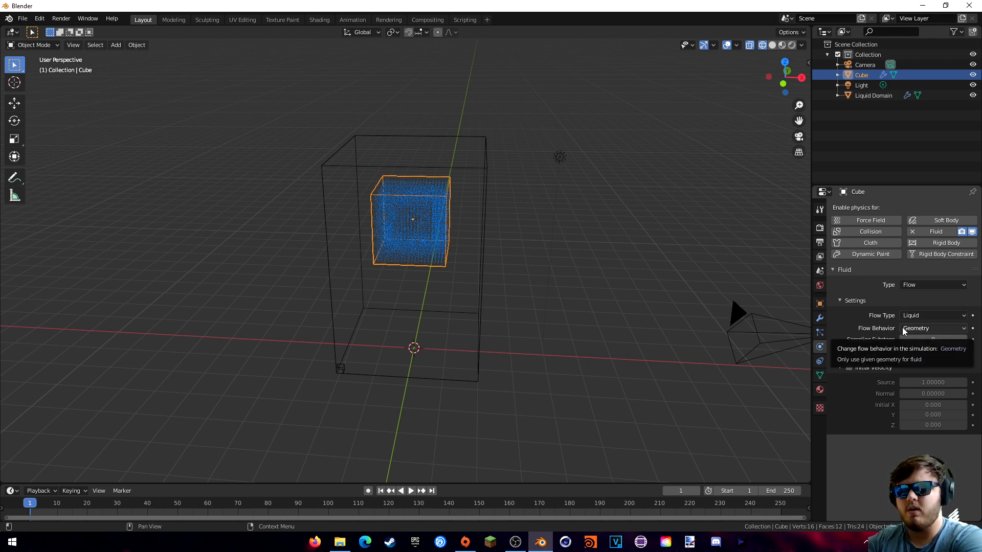
{"action": "left_click", "coordinate": [914, 330]}
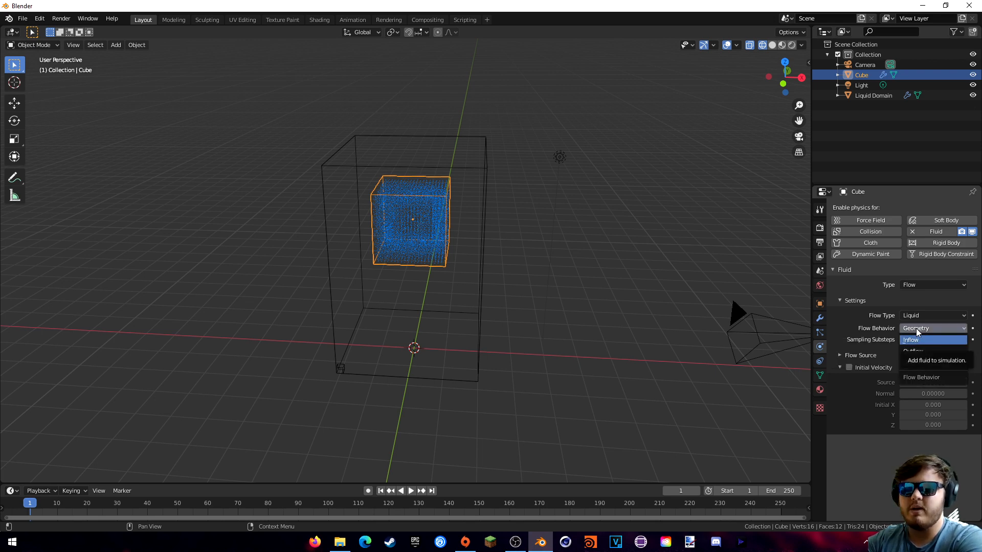
{"action": "left_click", "coordinate": [916, 329]}
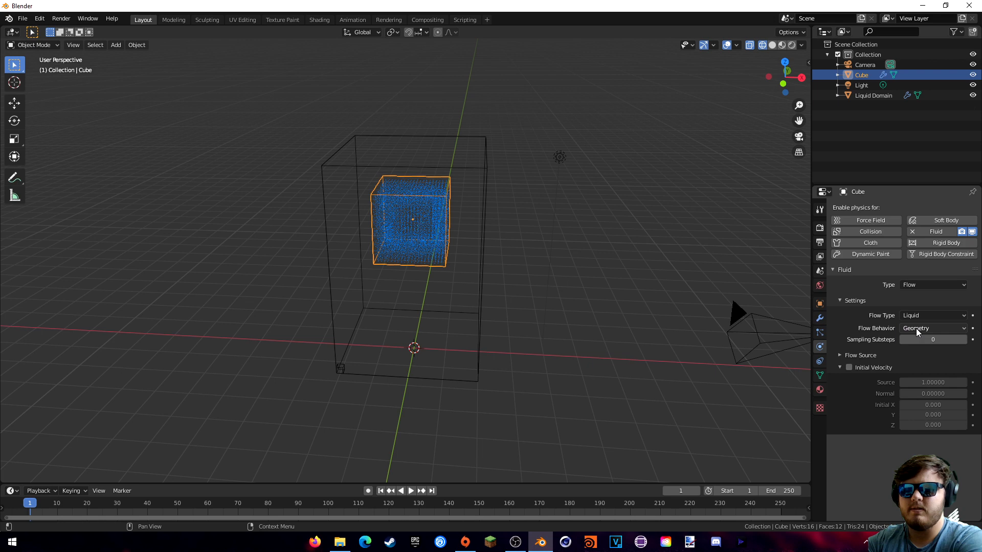
- Leave Initial Velocity off and select the Liquid Domain box
{"action": "left_click", "coordinate": [857, 367]}
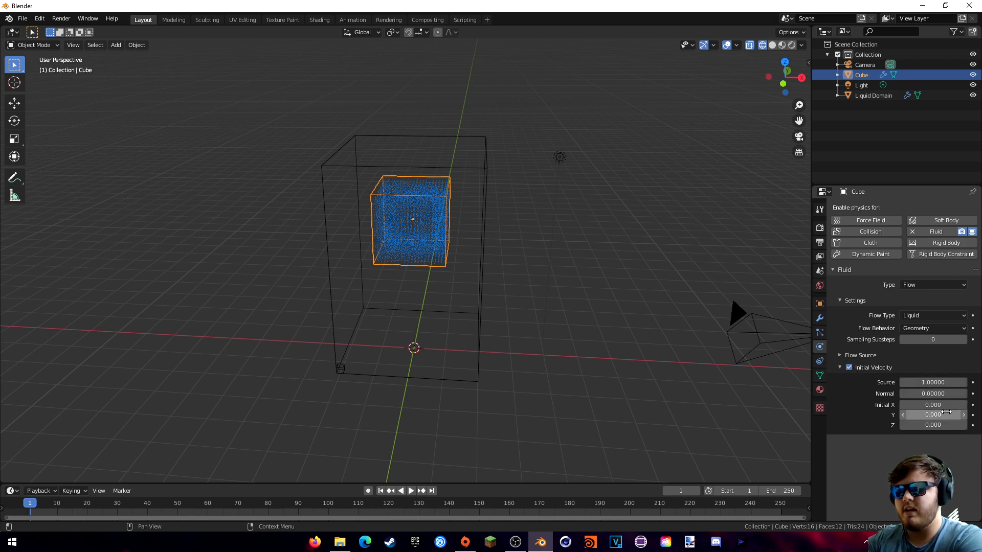
{"action": "left_click", "coordinate": [852, 367]}
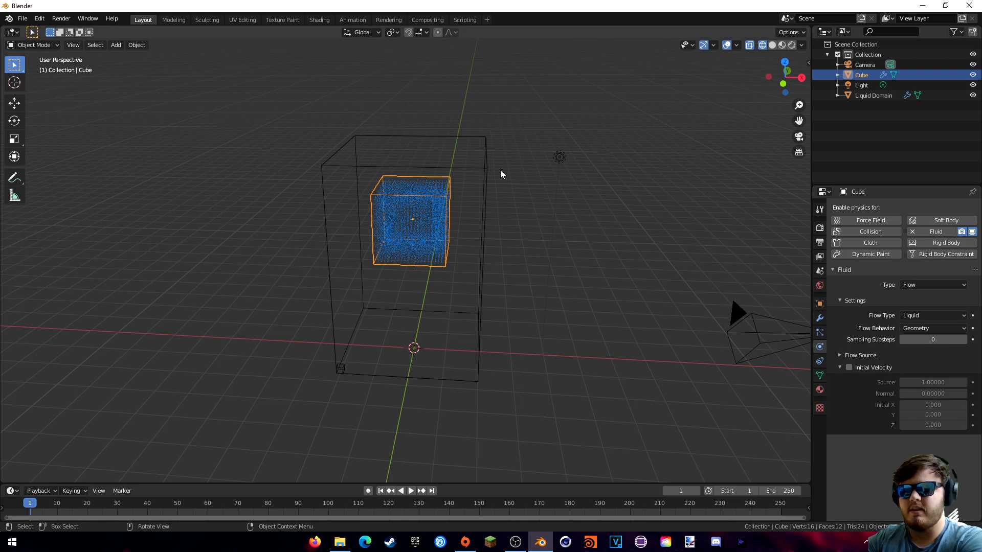
{"action": "left_click", "coordinate": [486, 205]}
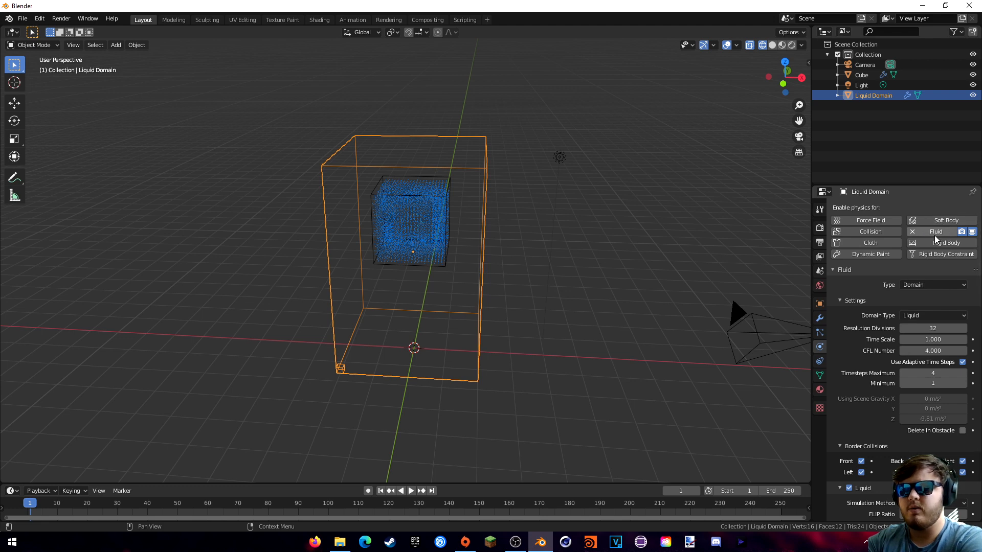
{"action": "left_click", "coordinate": [916, 285]}
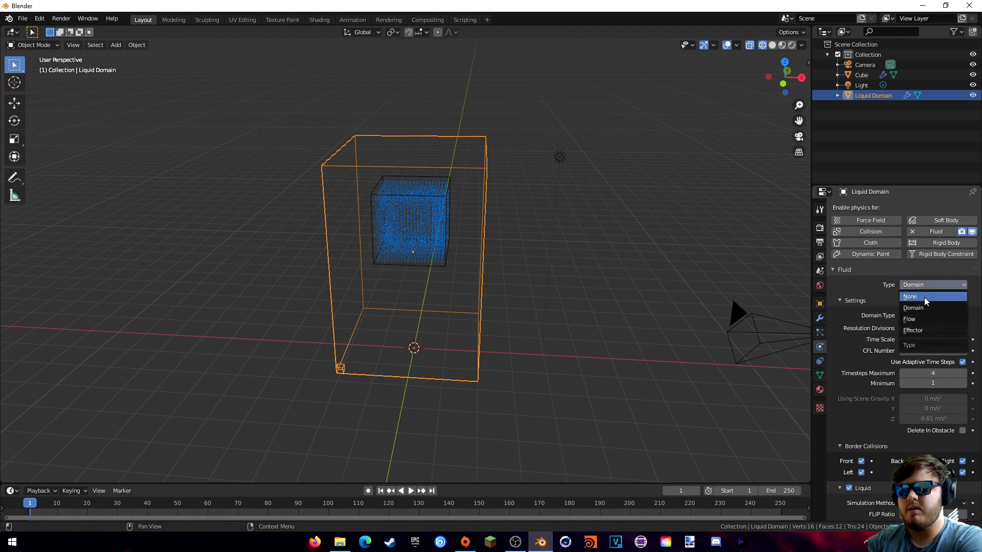
{"action": "left_click", "coordinate": [921, 287]}
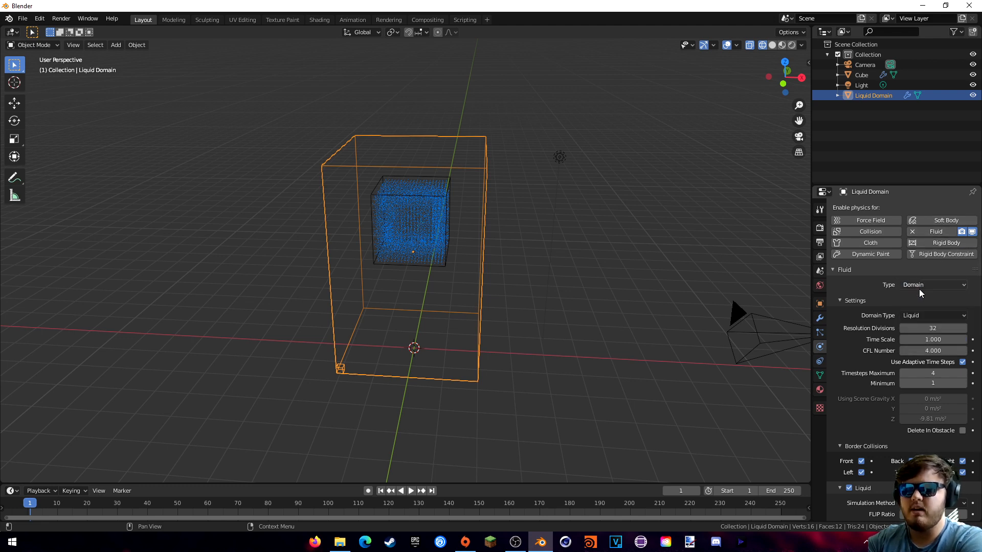
{"action": "middle_click_drag", "start_coordinate": [505, 216], "coordinate": [498, 201]}
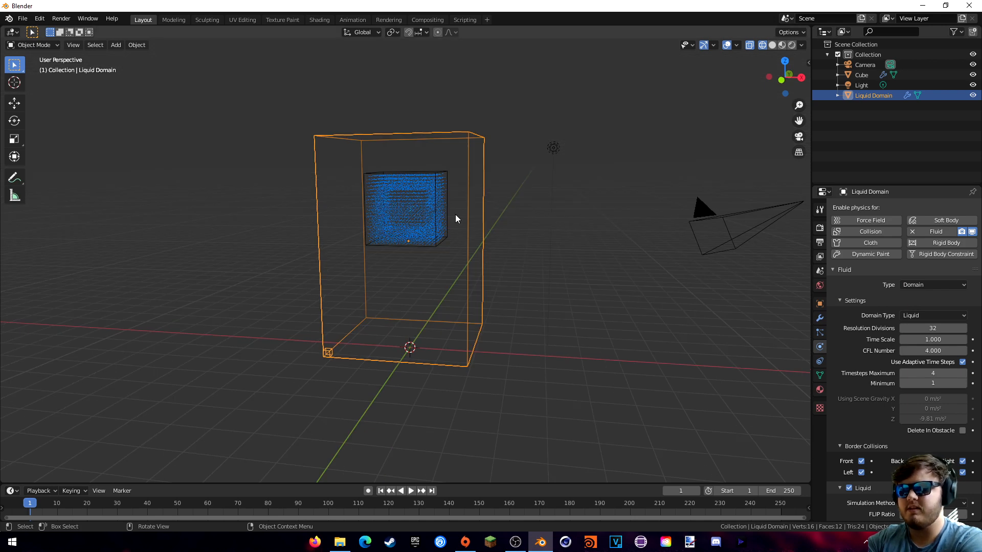
{"action": "middle_click_drag", "start_coordinate": [465, 283], "coordinate": [491, 270]}
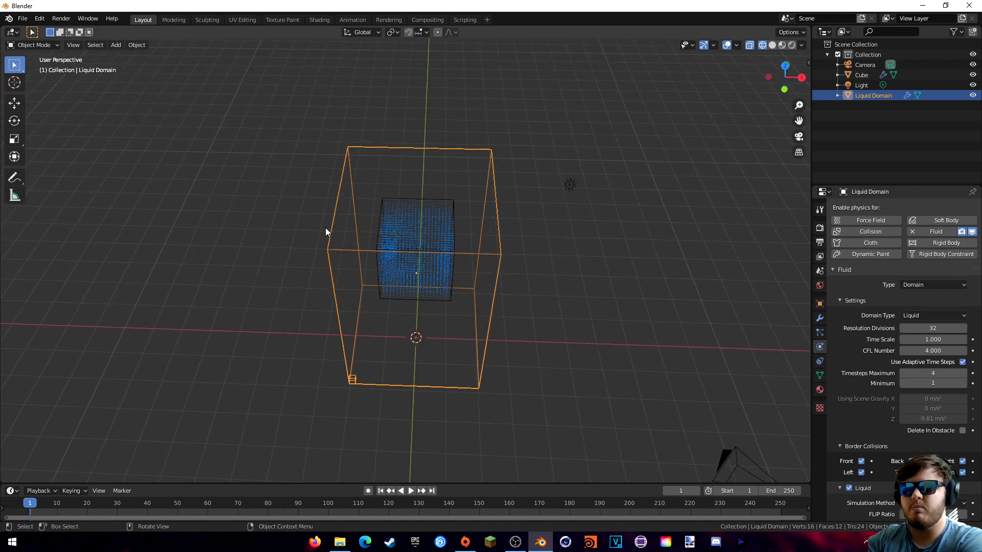
{"action": "middle_click_drag", "start_coordinate": [375, 299], "coordinate": [384, 289]}
{"action": "scroll", "coordinate": [864, 320], "scroll_direction": "down", "scroll_amount": 7}
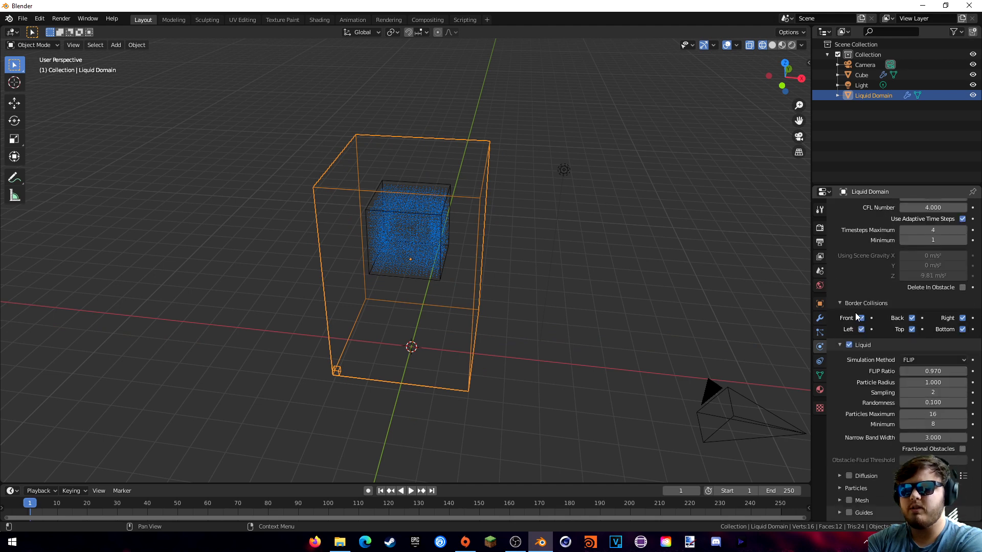
{"action": "scroll", "coordinate": [860, 281], "scroll_direction": "down", "scroll_amount": 1}
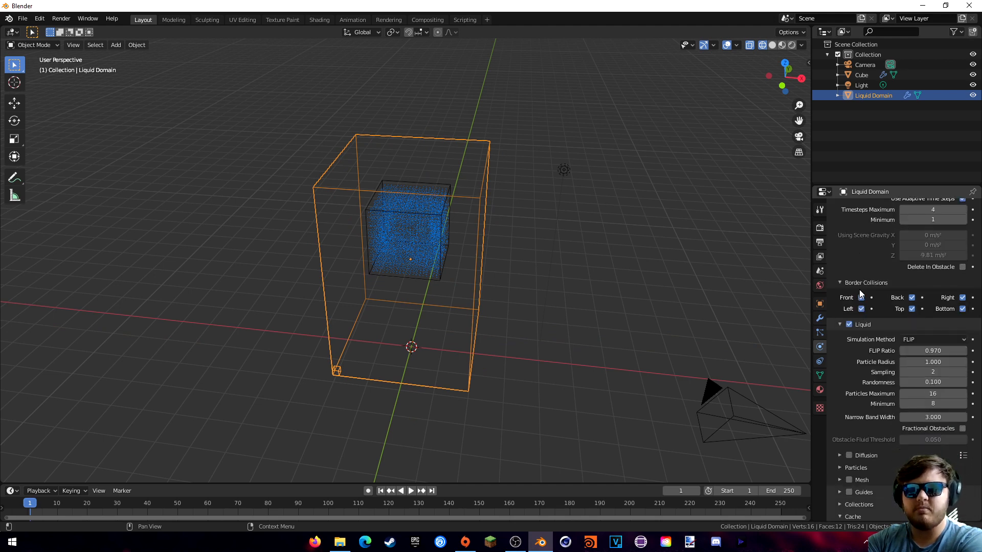
{"action": "scroll", "coordinate": [852, 296], "scroll_direction": "up", "scroll_amount": 7}
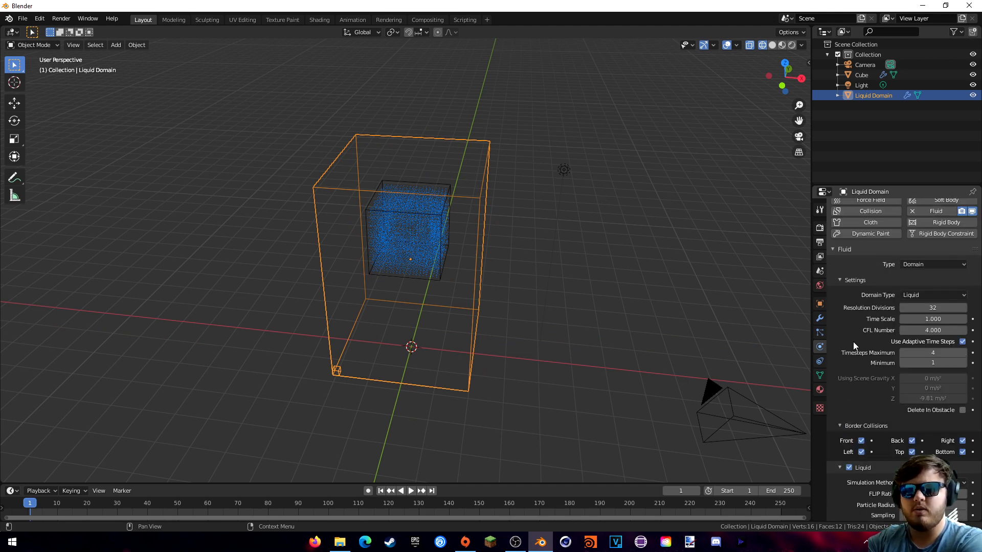
{"action": "middle_click_drag", "start_coordinate": [683, 324], "coordinate": [651, 279]}
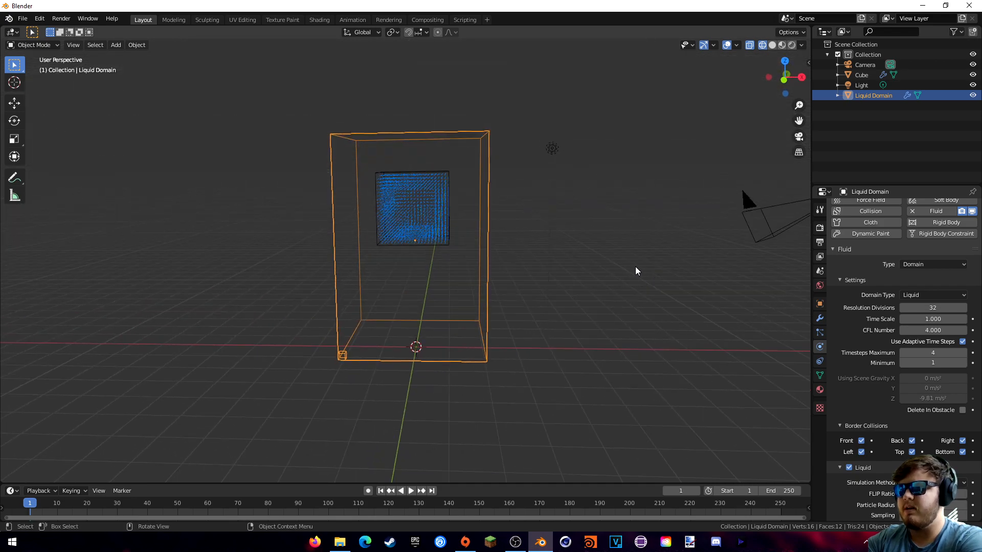
{"action": "middle_click_drag", "start_coordinate": [572, 239], "coordinate": [535, 274]}
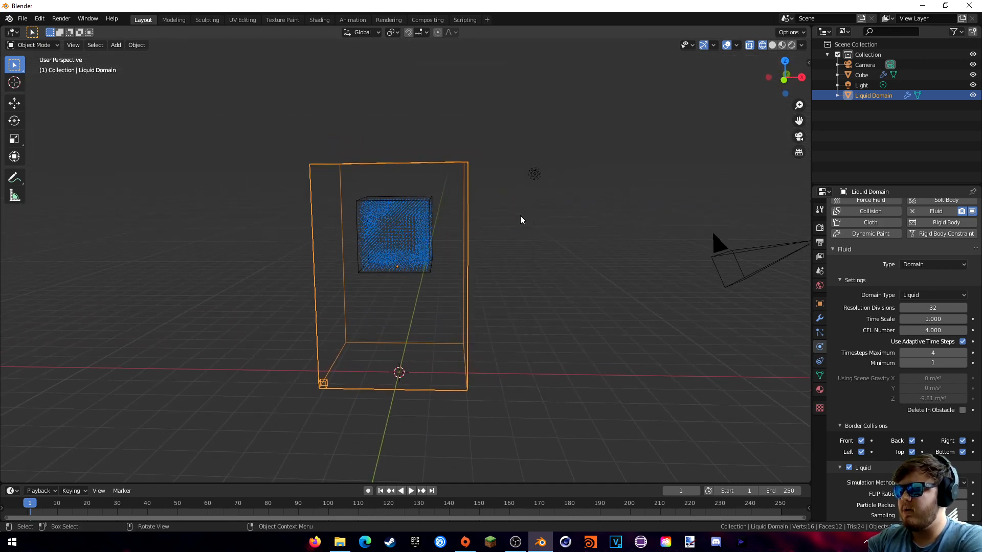
- Widen the Liquid Domain in X and Y only, then lower it slightly
{"action": "key", "text": "s"}
{"action": "key", "text": "shift+z"}
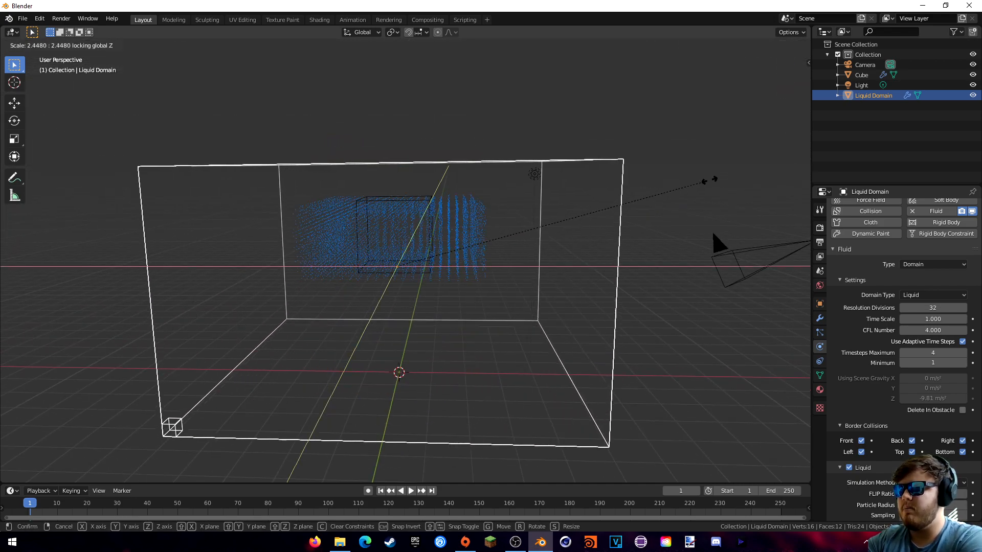
{"action": "left_click", "coordinate": [713, 180]}
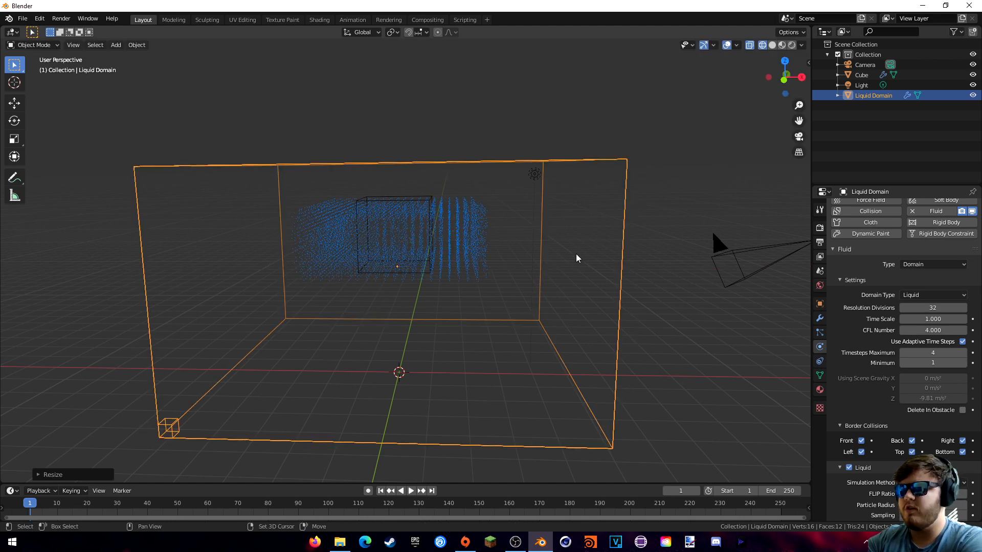
{"action": "key", "text": "KP_1"}
{"action": "key", "text": "g"}
{"action": "key", "text": "z"}
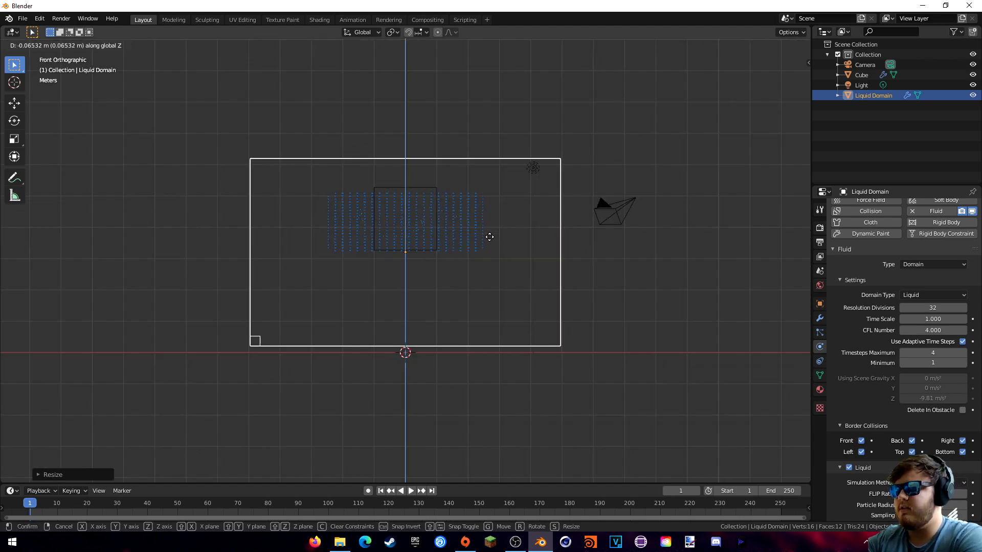
{"action": "left_click", "coordinate": [488, 244]}
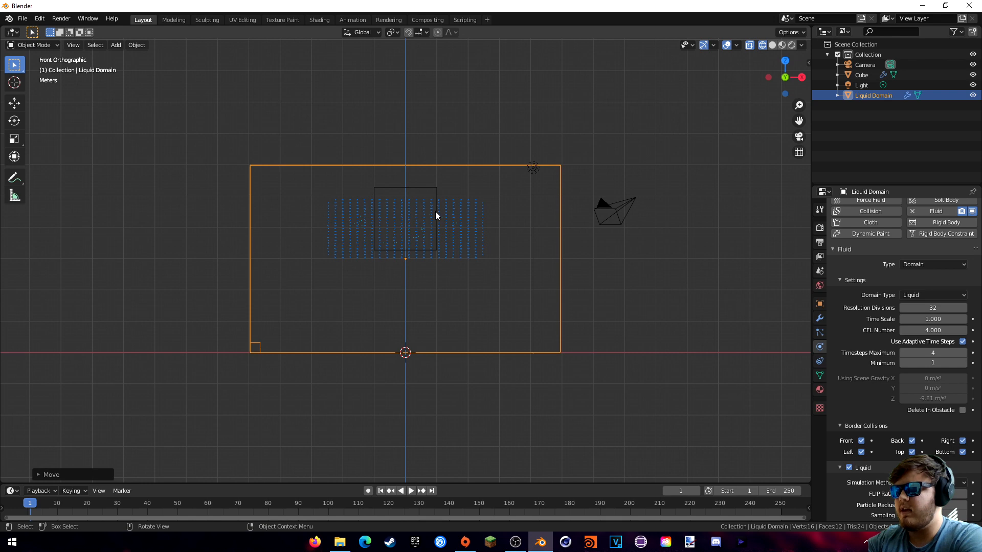
{"action": "middle_click_drag", "start_coordinate": [436, 212], "coordinate": [471, 241]}
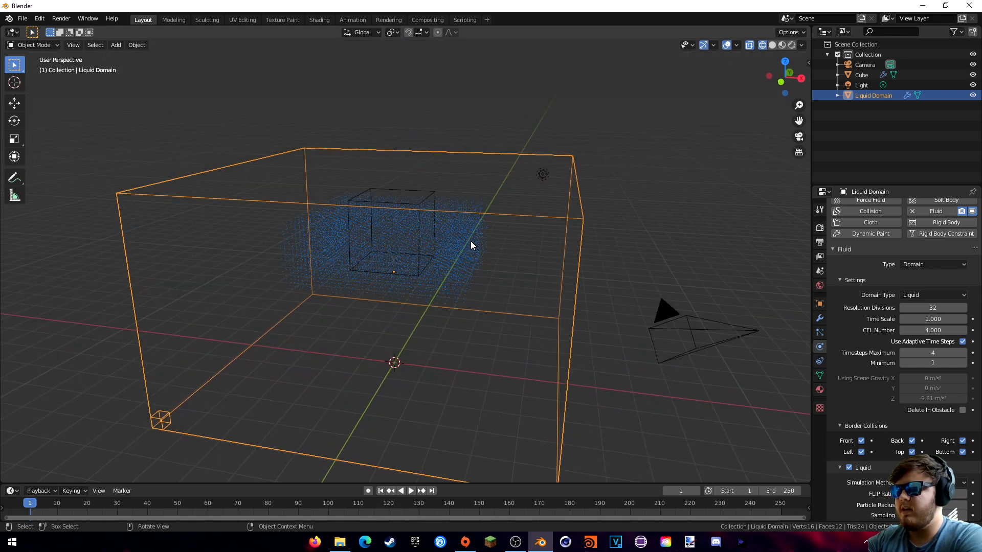
- Slide the cube sideways inside the domain at the same height, then reselect the Liquid Domain
{"action": "left_click", "coordinate": [434, 193]}
{"action": "middle_click_drag", "start_coordinate": [433, 194], "coordinate": [460, 207]}
{"action": "key", "text": "g"}
{"action": "key", "text": "z"}
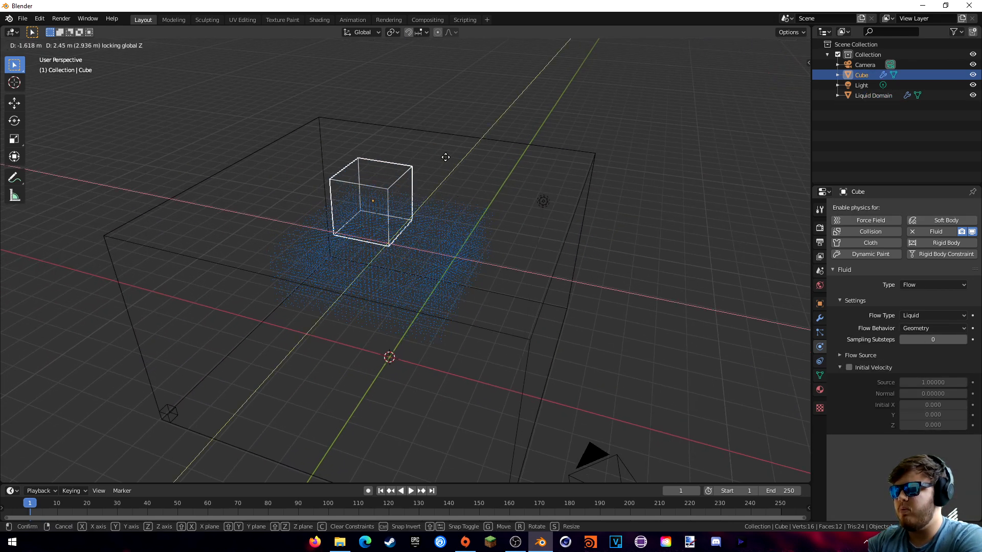
{"action": "left_click", "coordinate": [434, 152]}
{"action": "middle_click_drag", "start_coordinate": [434, 153], "coordinate": [517, 243]}
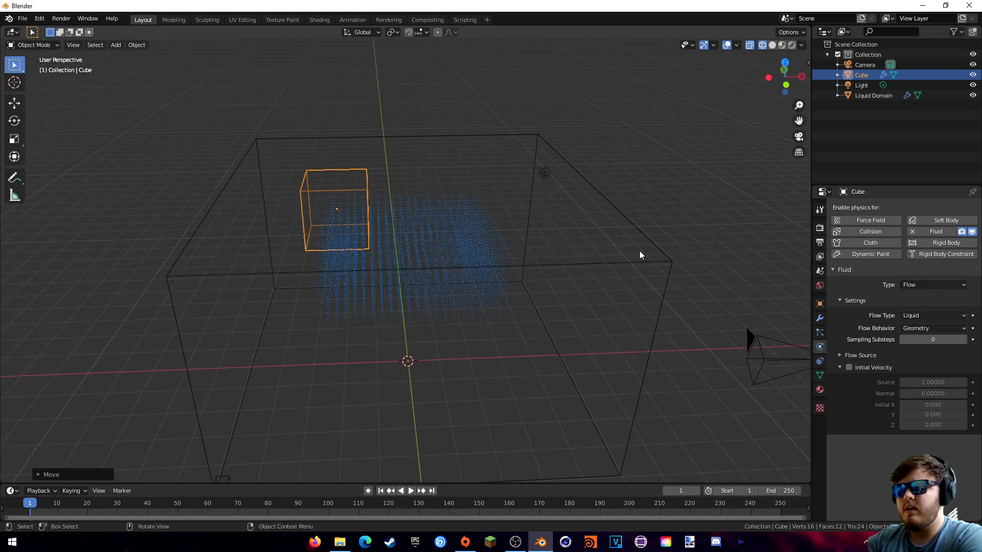
{"action": "left_click", "coordinate": [560, 266]}
{"action": "middle_click_drag", "start_coordinate": [644, 281], "coordinate": [634, 277]}
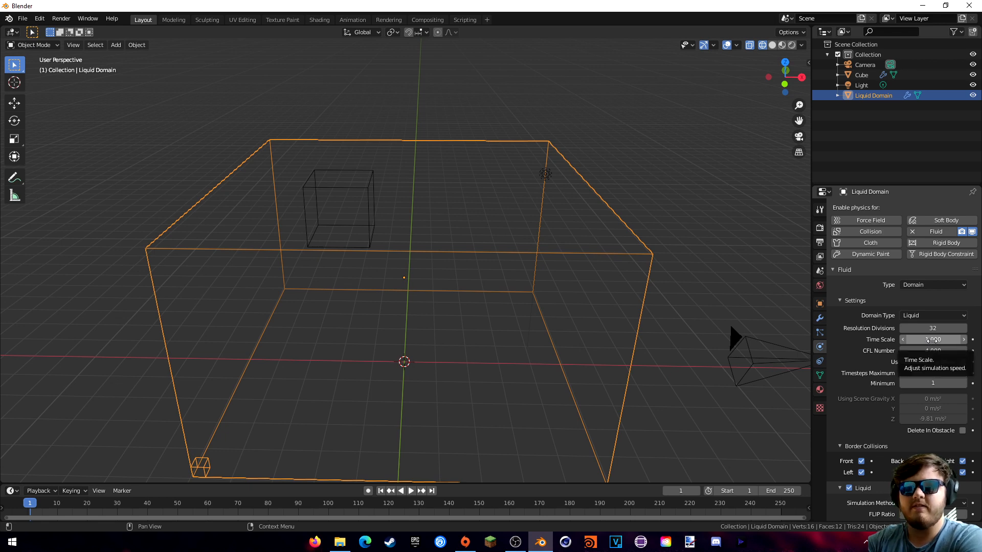
- Change the domain's Time Scale from 1.00 to 0.6 in the Fluid settings
{"action": "left_click", "coordinate": [932, 341]}
{"action": "type", "text": "1.0"}
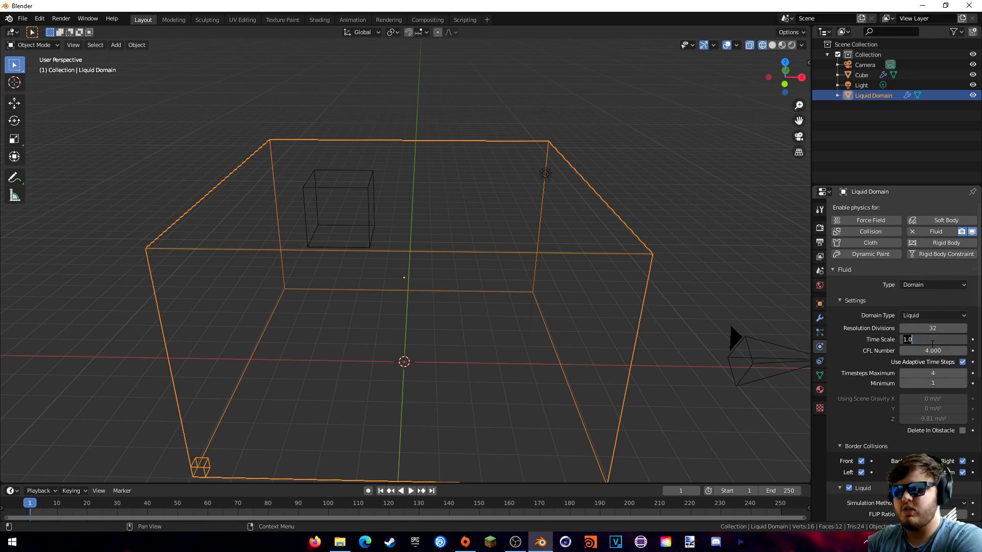
{"action": "type", "text": "0.6"}
{"action": "key", "text": "Return"}
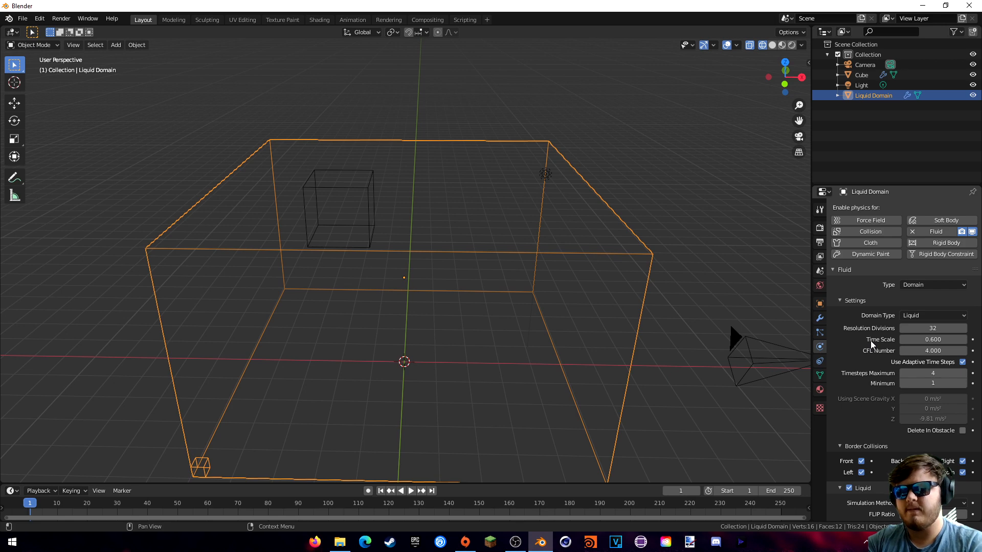
{"action": "scroll", "coordinate": [872, 344], "scroll_direction": "down", "scroll_amount": 1}
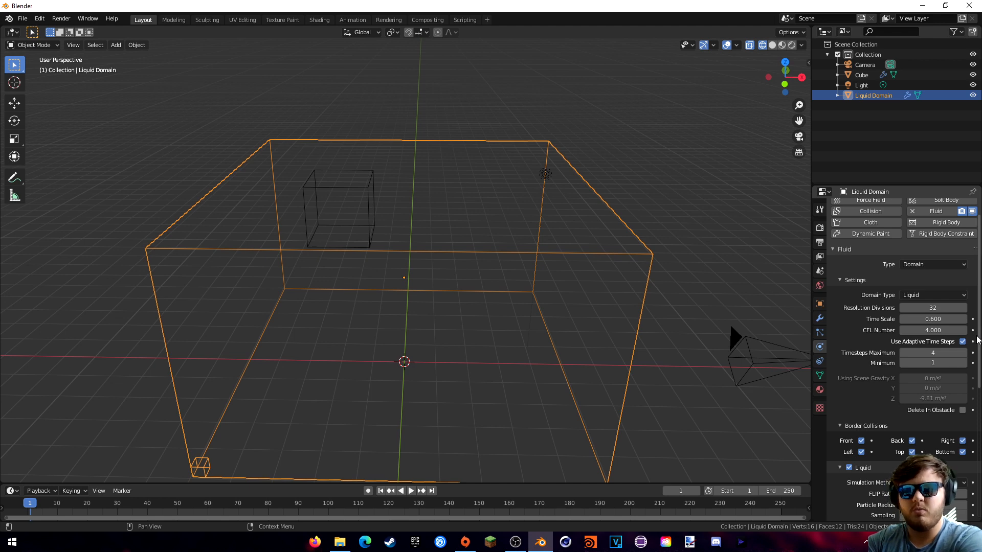
{"action": "scroll", "coordinate": [843, 306], "scroll_direction": "down", "scroll_amount": 4}
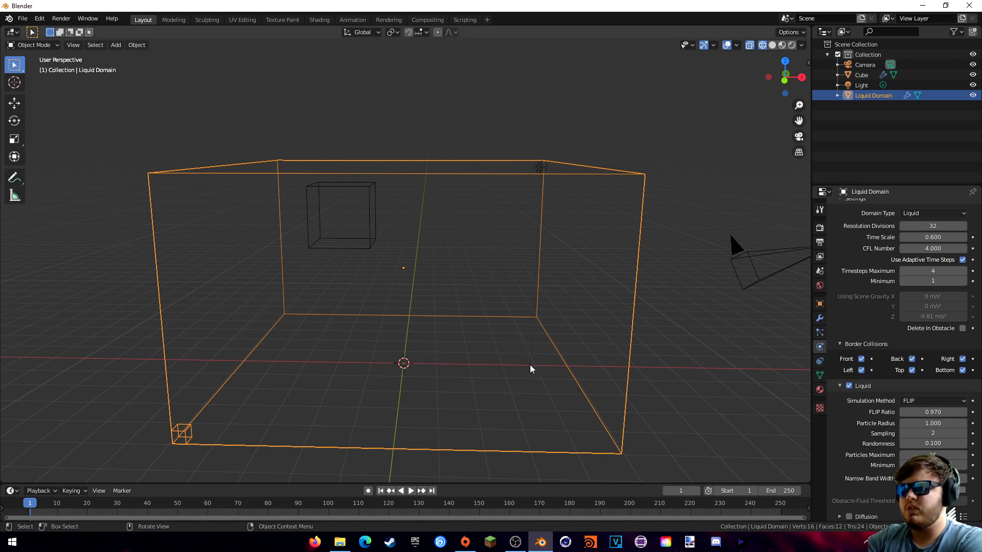
- Scroll down to the Liquid section and expand its Diffusion subpanel
{"action": "mouse_move", "coordinate": [530, 368]}
{"action": "middle_mouse_down"}
{"action": "mouse_move", "coordinate": [525, 351]}
{"action": "mouse_move", "coordinate": [537, 351]}
{"action": "mouse_move", "coordinate": [520, 353]}
{"action": "middle_mouse_up"}
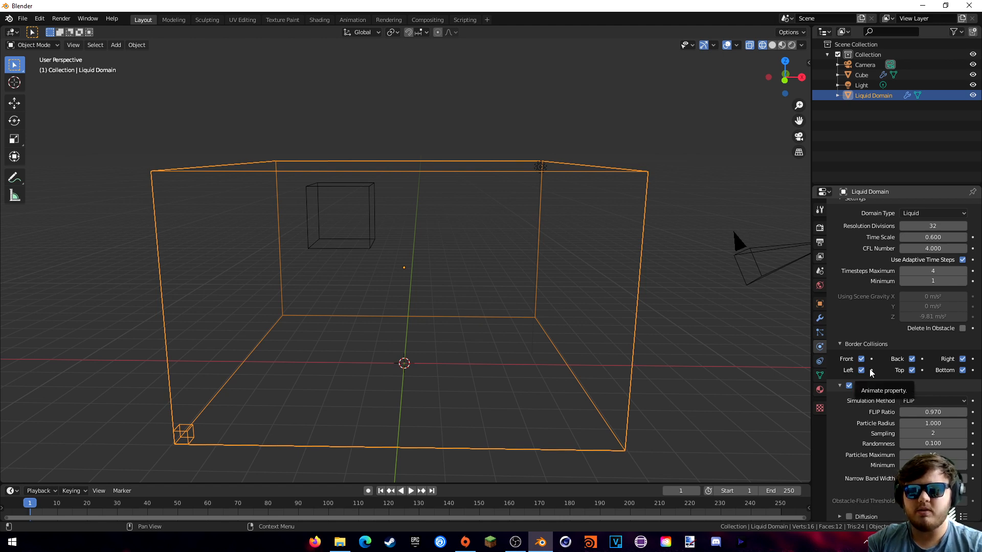
{"action": "scroll", "coordinate": [871, 372], "scroll_direction": "down", "scroll_amount": 3}
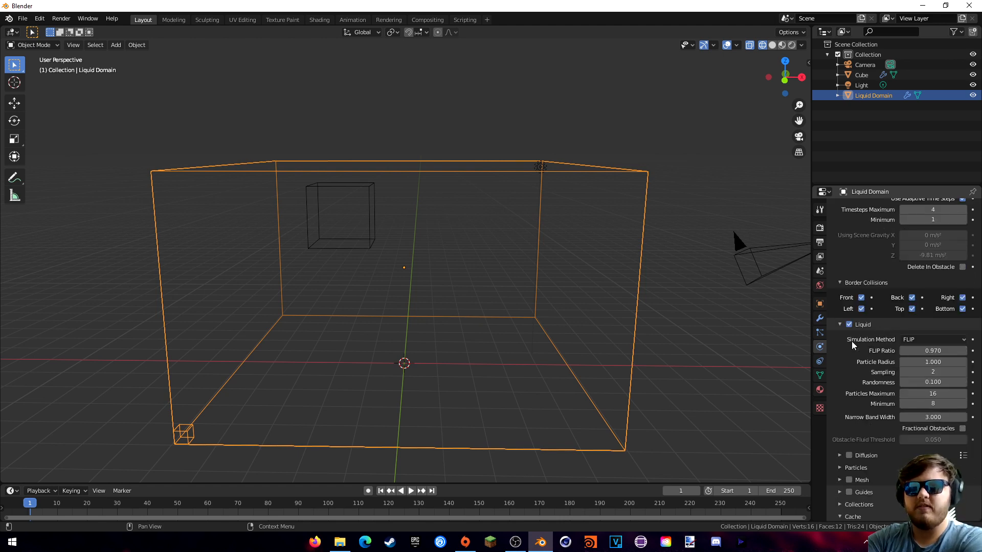
{"action": "scroll", "coordinate": [866, 362], "scroll_direction": "down", "scroll_amount": 1}
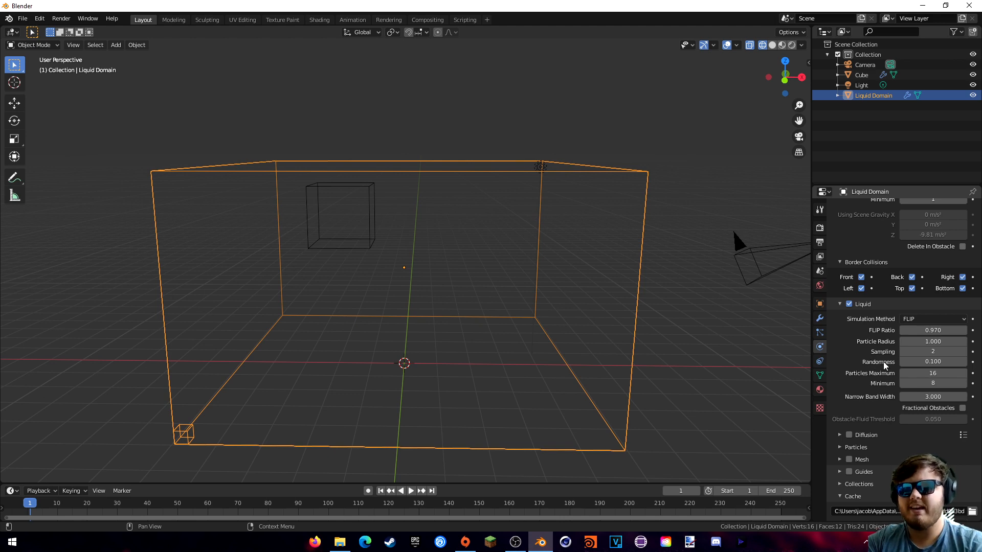
{"action": "scroll", "coordinate": [886, 285], "scroll_direction": "down", "scroll_amount": 2}
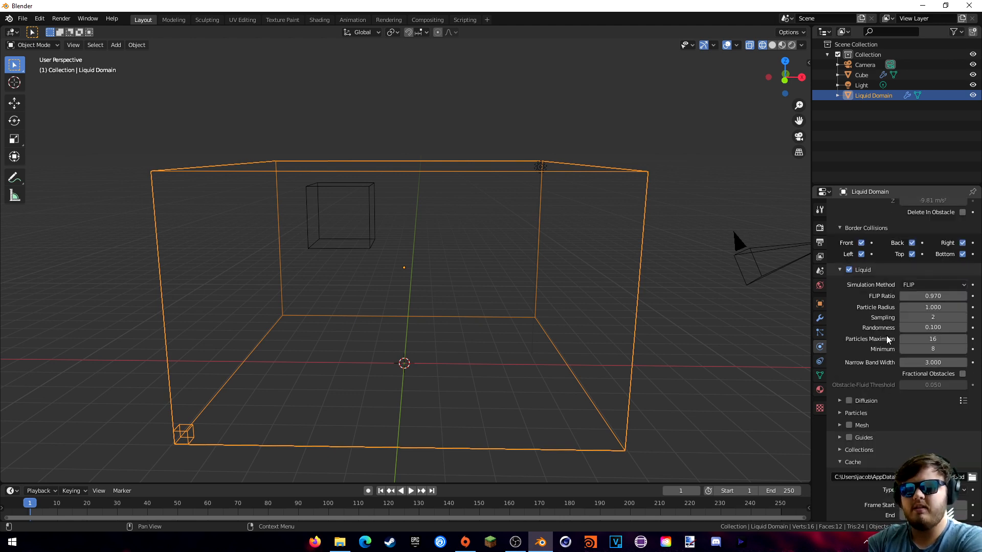
{"action": "left_click", "coordinate": [840, 401]}
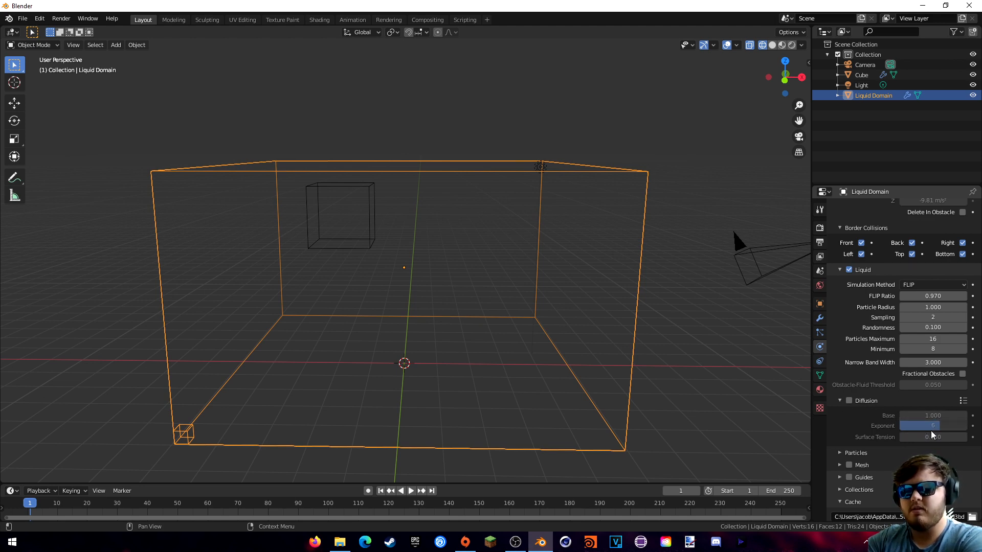
- Enable Mesh on the Liquid Domain after browsing past the Diffusion and Particles subpanels
{"action": "left_click", "coordinate": [839, 404]}
{"action": "left_click", "coordinate": [842, 414]}
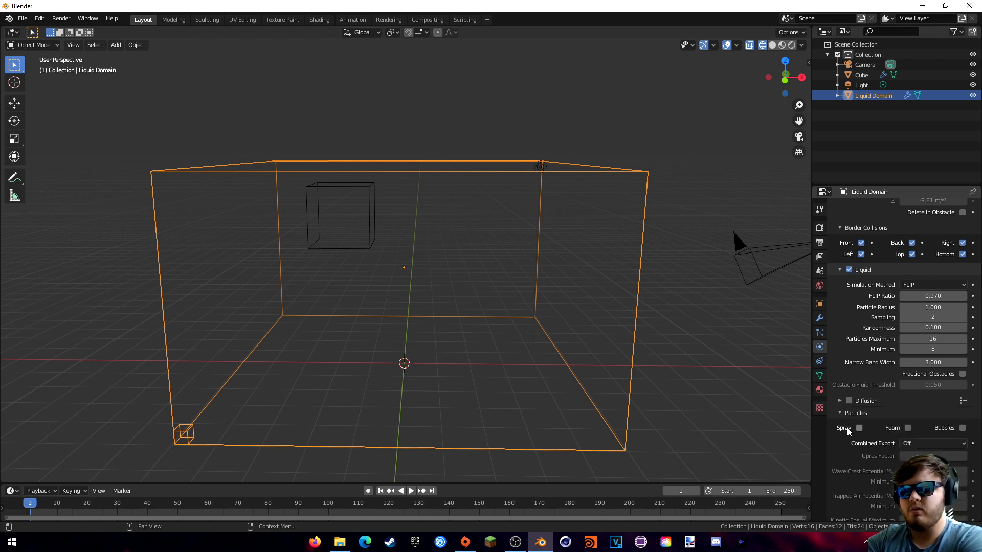
{"action": "scroll", "coordinate": [846, 424], "scroll_direction": "down", "scroll_amount": 5}
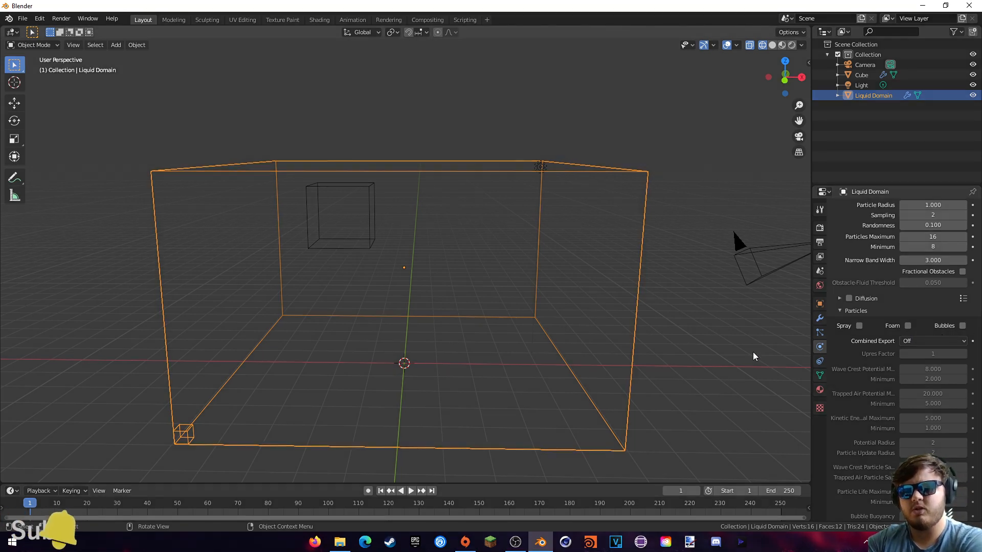
{"action": "left_click", "coordinate": [840, 311]}
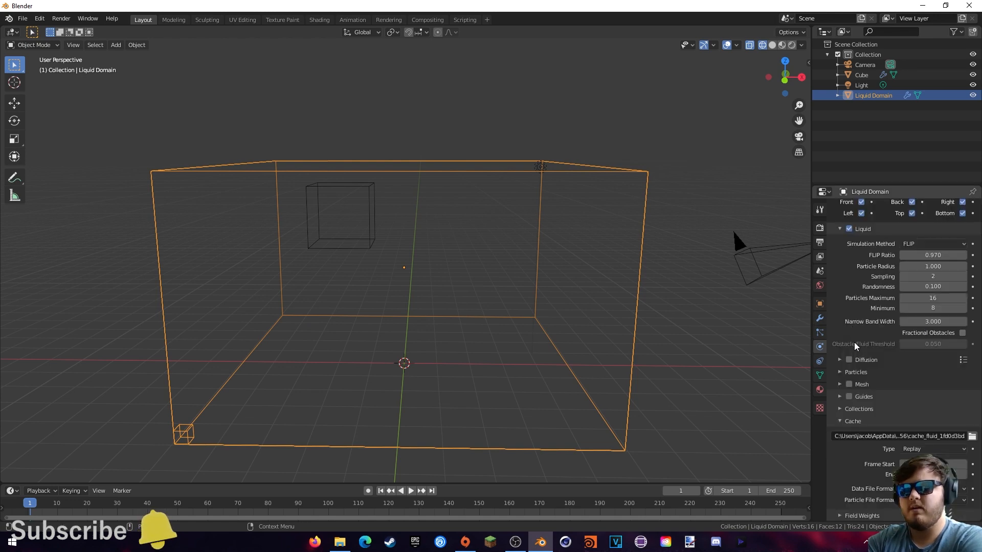
{"action": "left_click", "coordinate": [840, 385]}
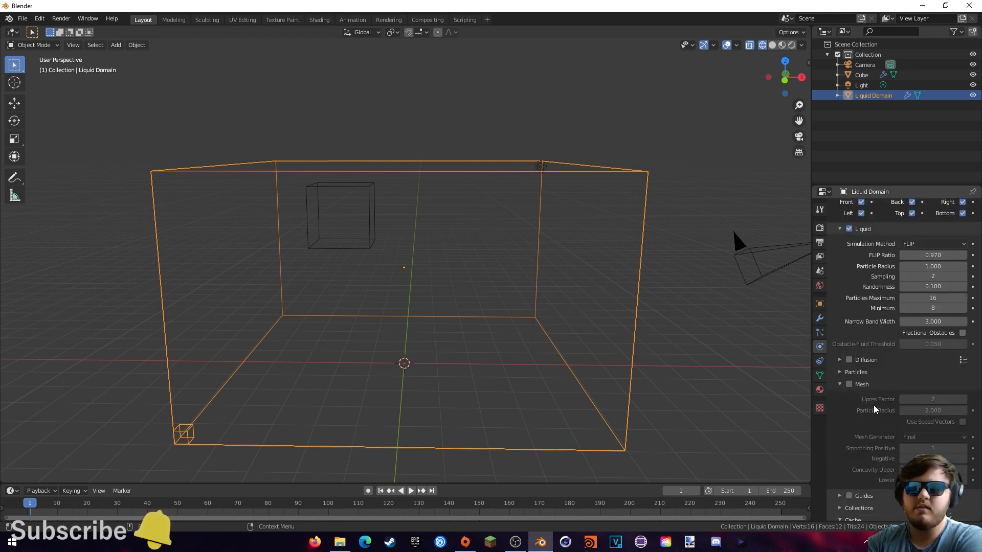
{"action": "left_click", "coordinate": [849, 384]}
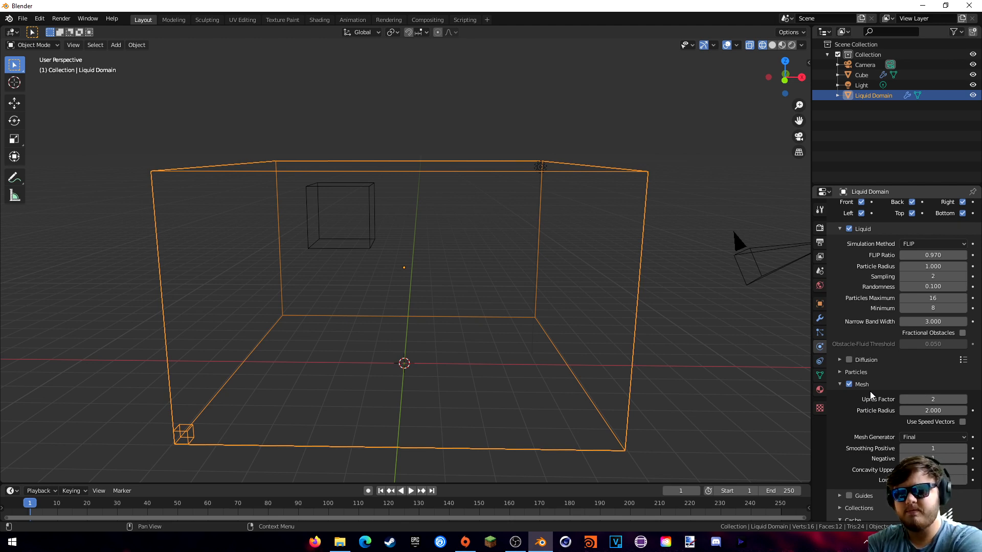
- Set the liquid Sampling to 4 and raise Randomness to 0.700
{"action": "scroll", "coordinate": [873, 358], "scroll_direction": "down", "scroll_amount": 5}
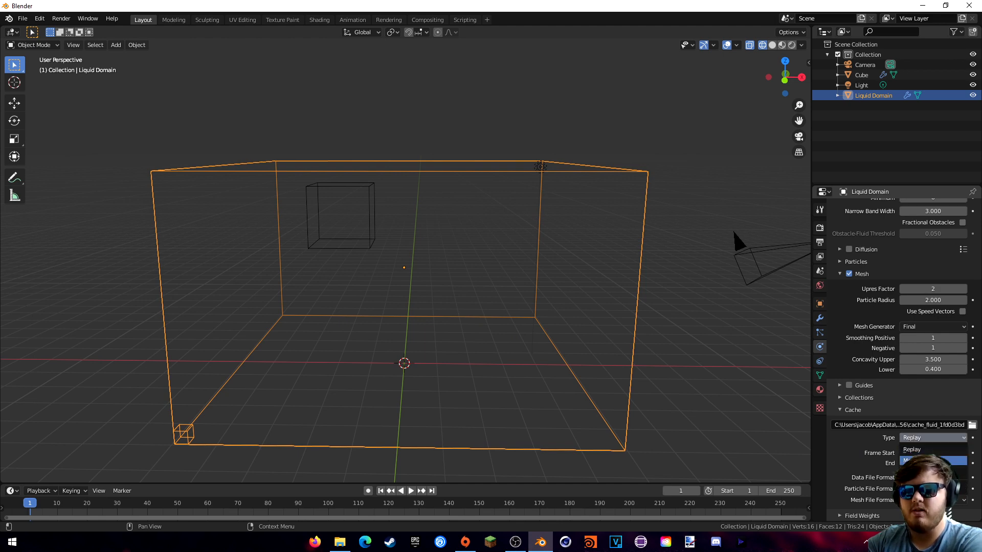
{"action": "left_click", "coordinate": [923, 449]}
{"action": "scroll", "coordinate": [862, 371], "scroll_direction": "up", "scroll_amount": 15}
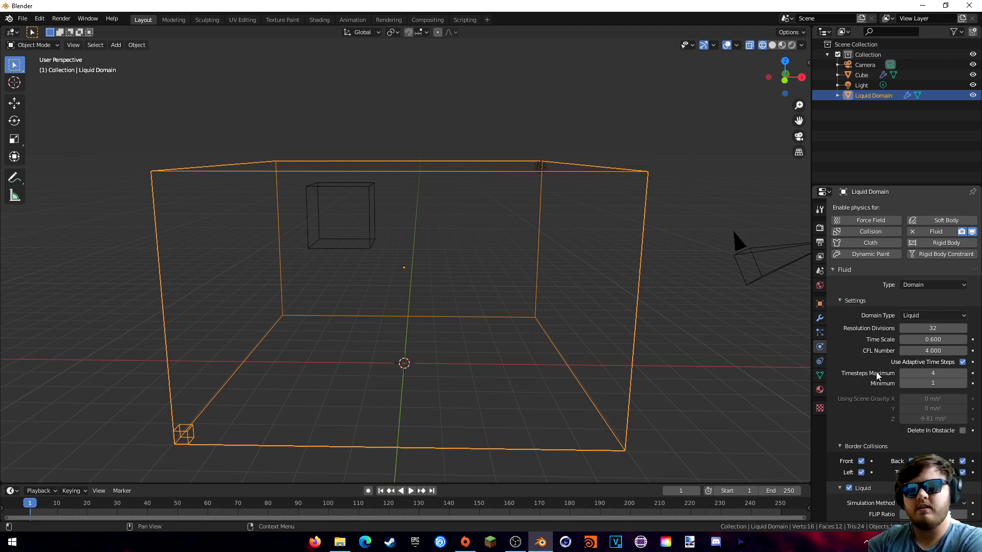
{"action": "scroll", "coordinate": [876, 374], "scroll_direction": "down", "scroll_amount": 5}
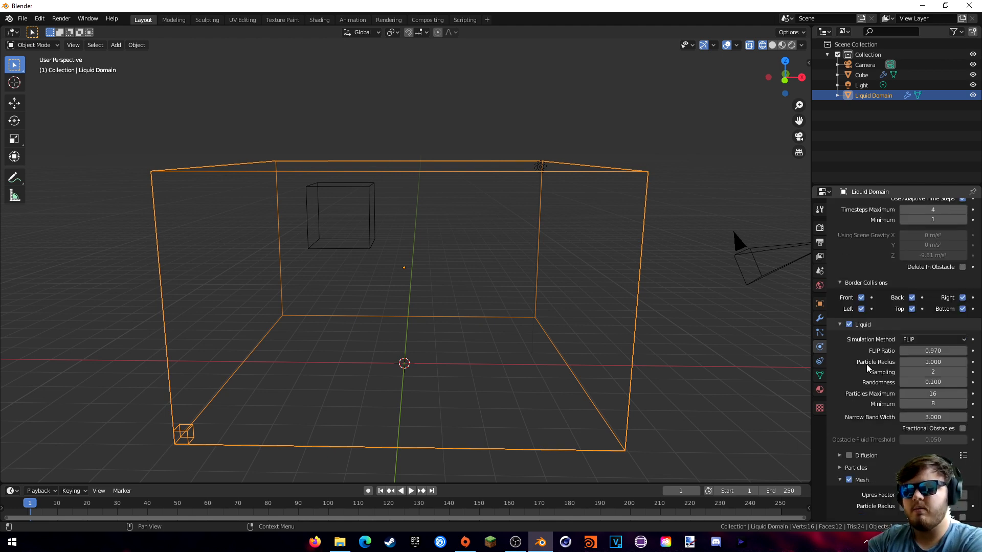
{"action": "scroll", "coordinate": [875, 369], "scroll_direction": "down", "scroll_amount": 5}
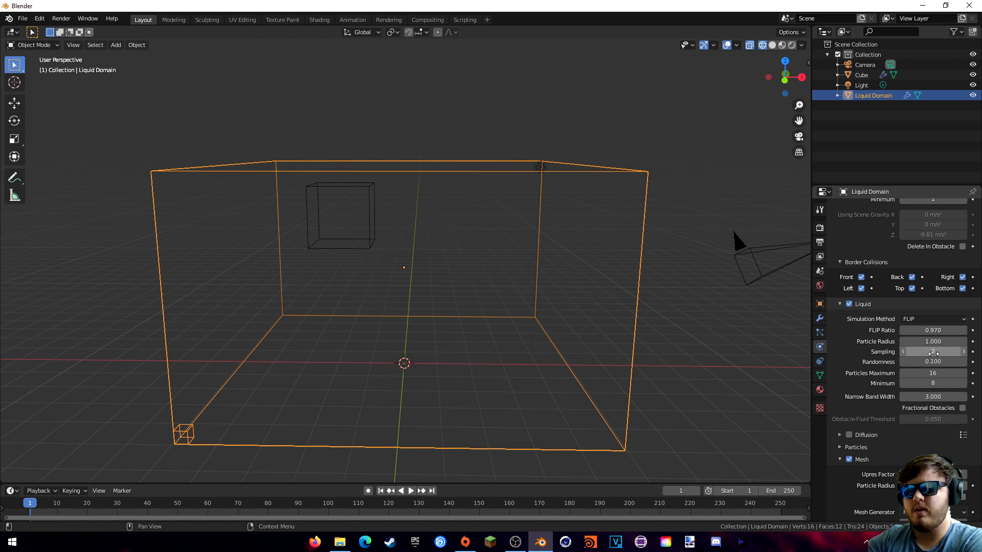
{"action": "left_click", "coordinate": [935, 352]}
{"action": "type", "text": "4"}
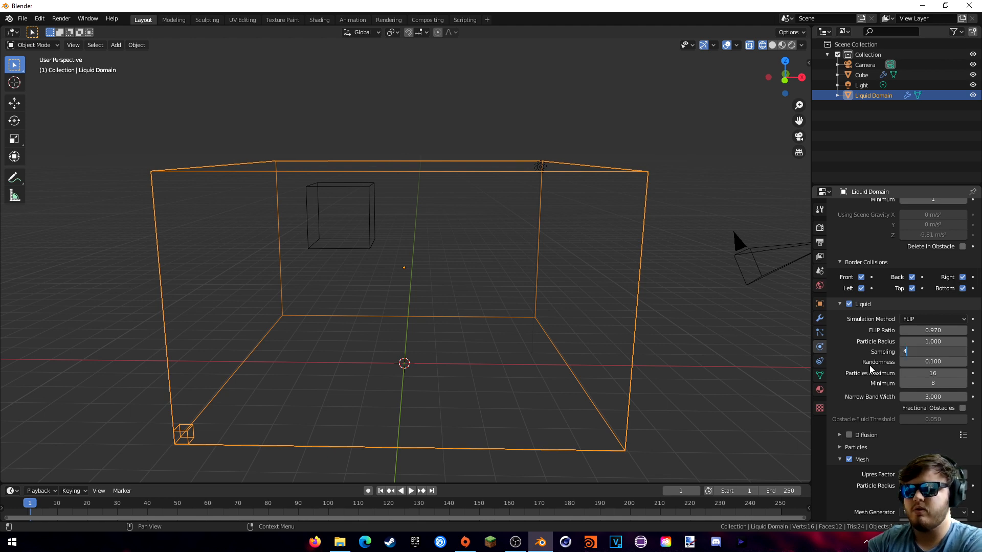
{"action": "key", "text": "Return"}
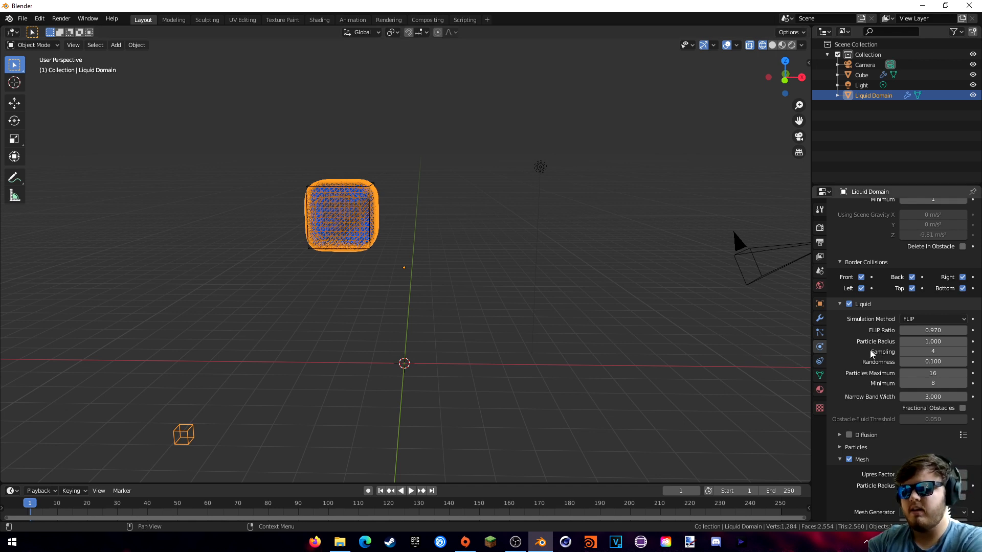
{"action": "left_click_drag", "start_coordinate": [932, 363], "coordinate": [957, 362]}
- Switch the domain's Cache Type from Replay to Modular
{"action": "scroll", "coordinate": [866, 360], "scroll_direction": "down", "scroll_amount": 3}
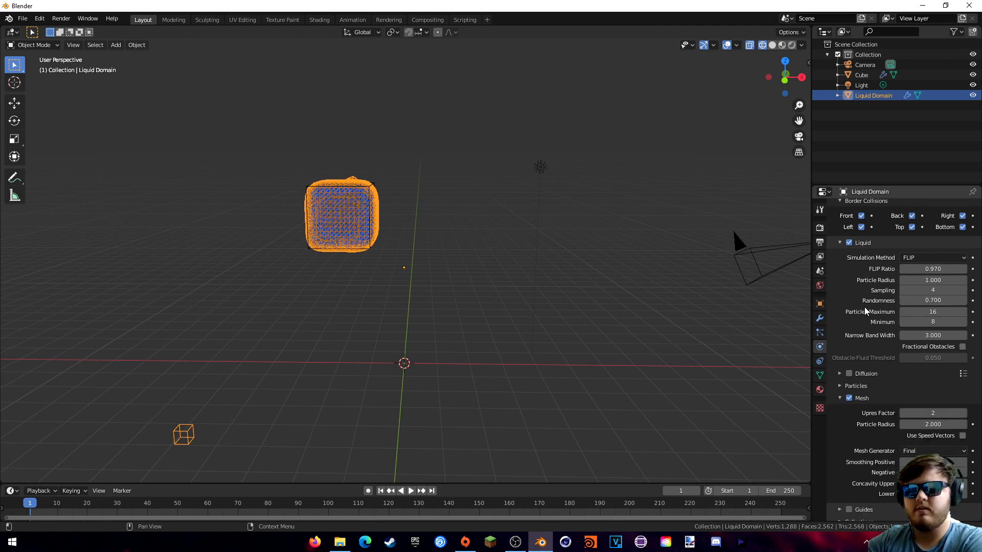
{"action": "scroll", "coordinate": [864, 352], "scroll_direction": "down", "scroll_amount": 6}
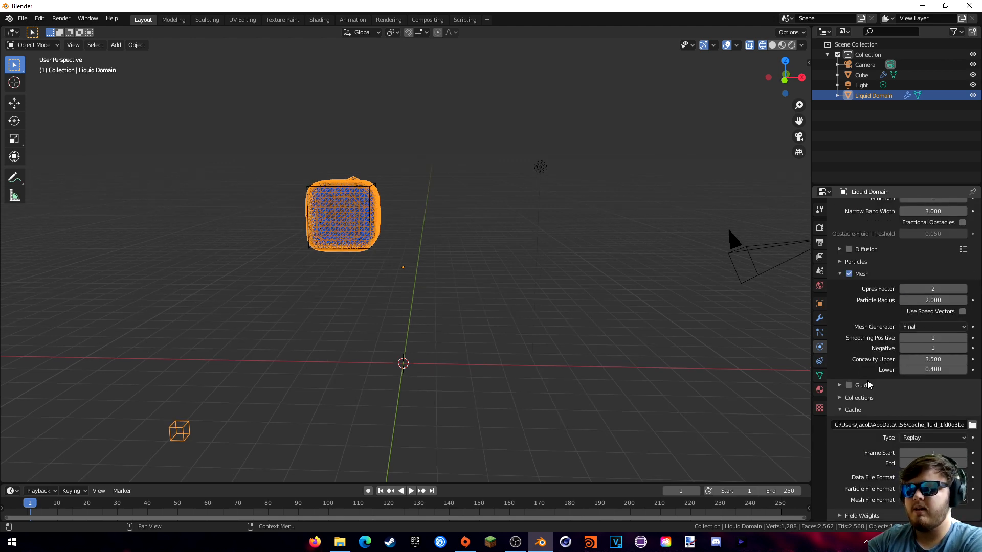
{"action": "left_click", "coordinate": [916, 439]}
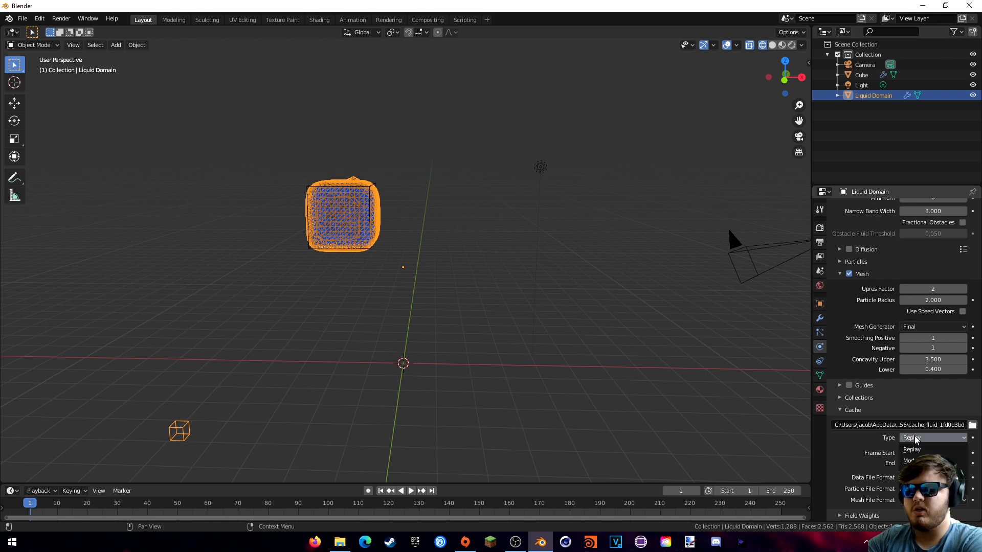
{"action": "left_click", "coordinate": [921, 450]}
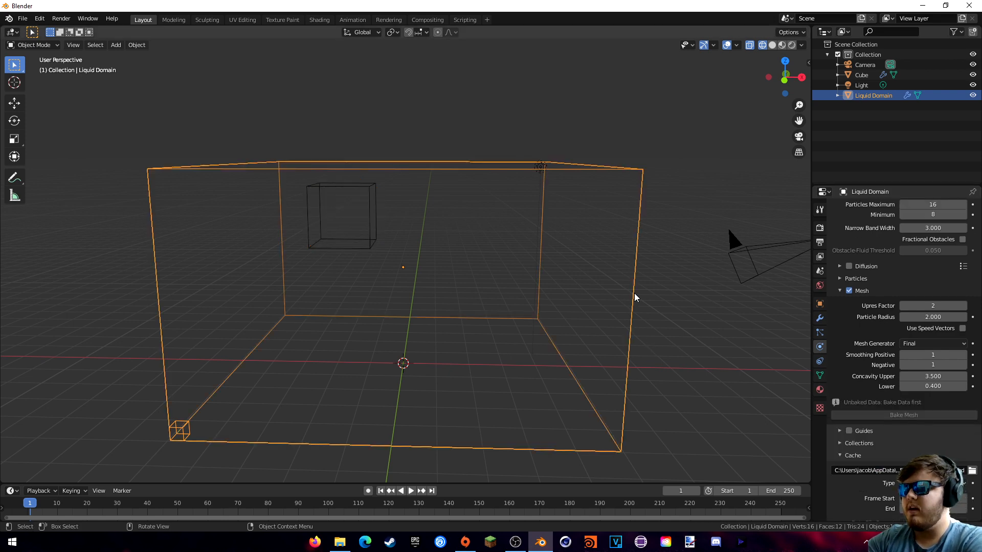
{"action": "middle_click_drag", "start_coordinate": [634, 296], "coordinate": [631, 305]}
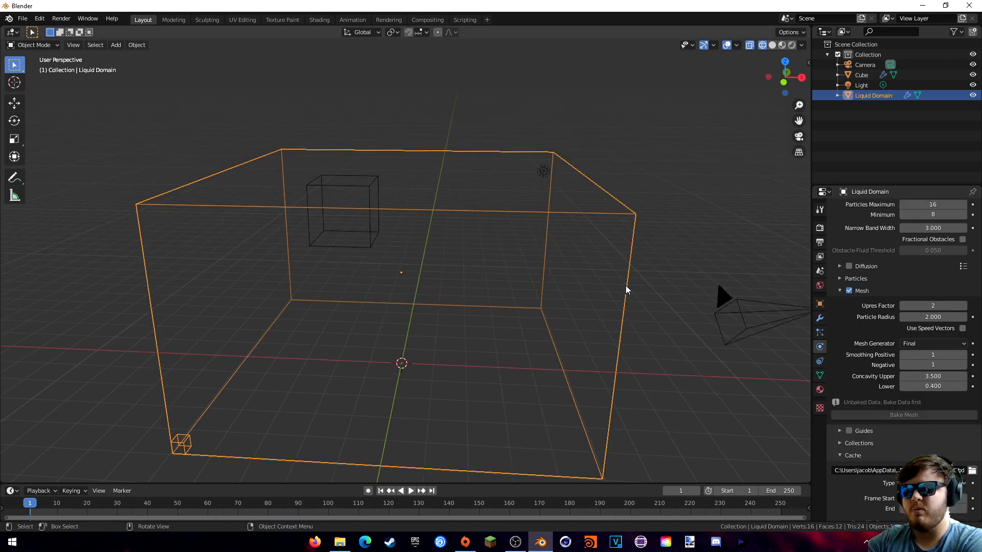
{"action": "scroll", "coordinate": [895, 431], "scroll_direction": "up", "scroll_amount": 12}
{"action": "scroll", "coordinate": [885, 420], "scroll_direction": "up", "scroll_amount": 2}
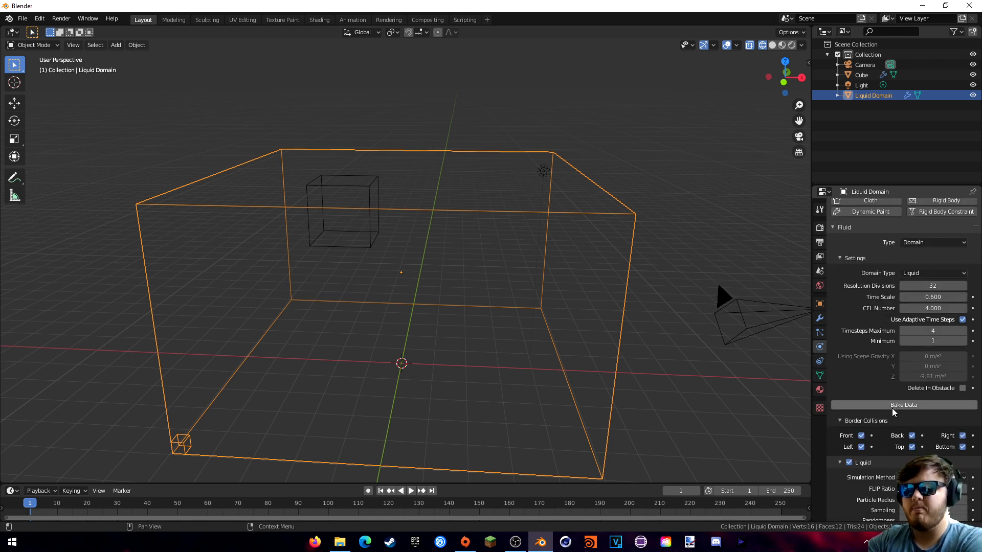
{"action": "scroll", "coordinate": [876, 380], "scroll_direction": "down", "scroll_amount": 14}
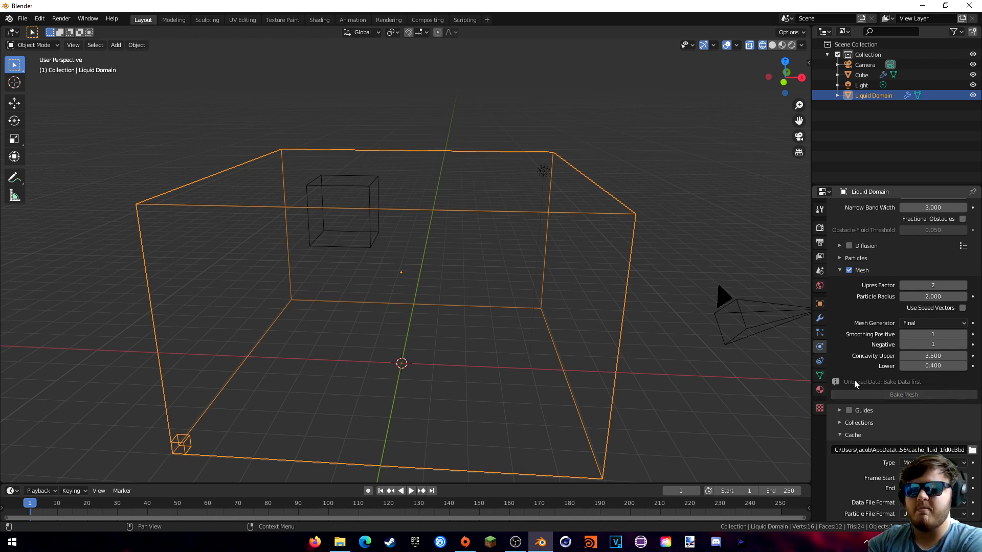
{"action": "scroll", "coordinate": [919, 381], "scroll_direction": "down", "scroll_amount": 1}
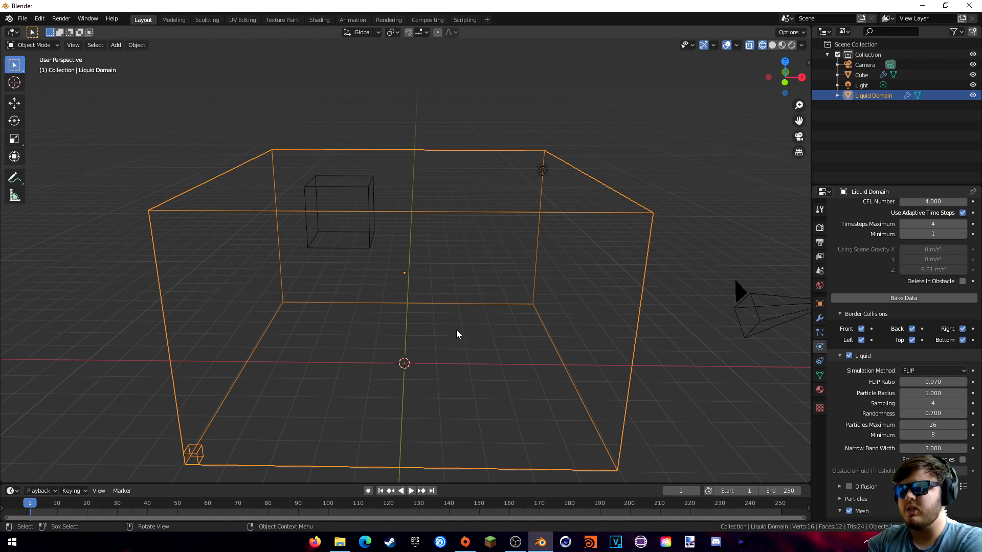
- Add a new cube, Cube.001, resize it and place it inside the Liquid Domain
{"action": "key", "text": "shift+a"}
{"action": "mouse_move", "coordinate": [366, 138]}
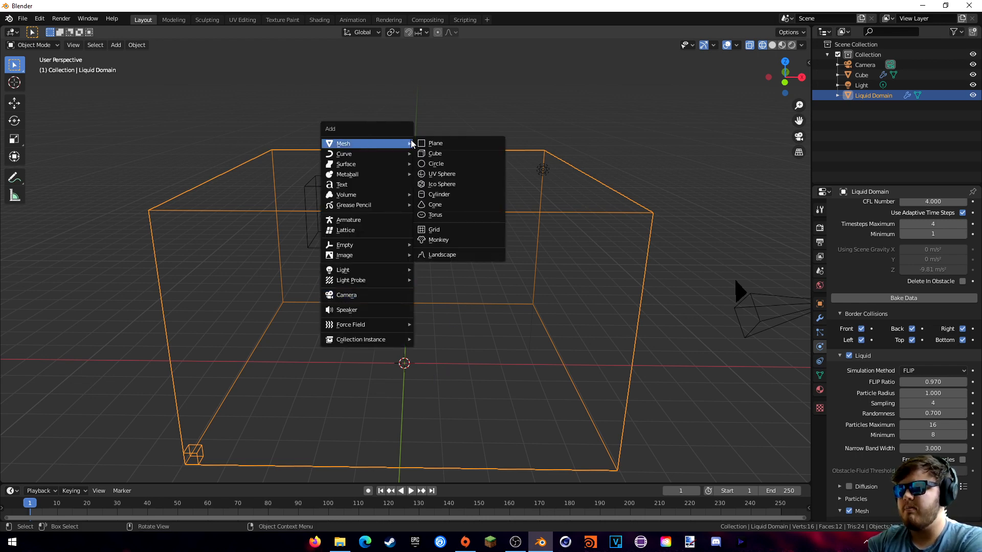
{"action": "left_click", "coordinate": [434, 153]}
{"action": "key", "text": "g"}
{"action": "key", "text": "s"}
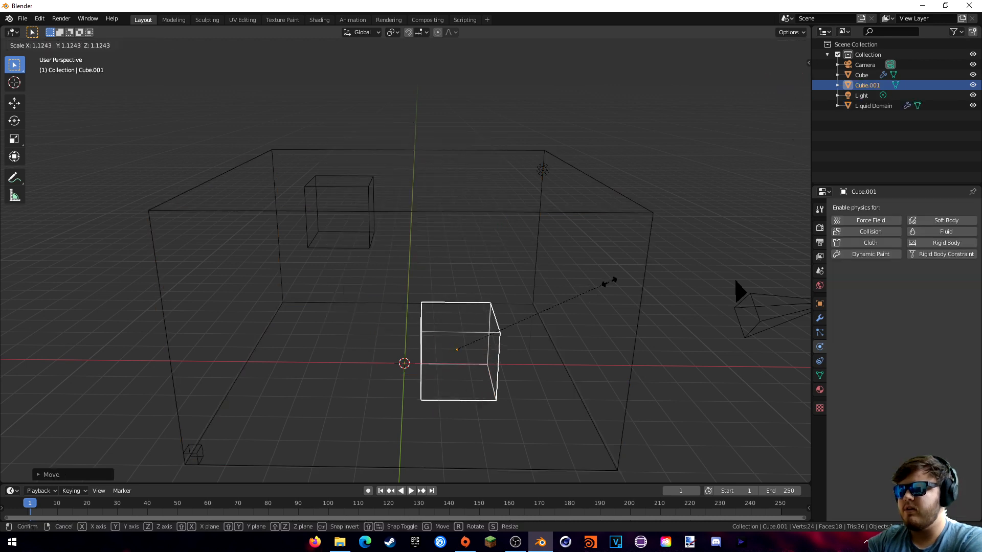
{"action": "left_click", "coordinate": [612, 281]}
{"action": "middle_click_drag", "start_coordinate": [638, 274], "coordinate": [438, 282]}
{"action": "key", "text": "KP_1"}
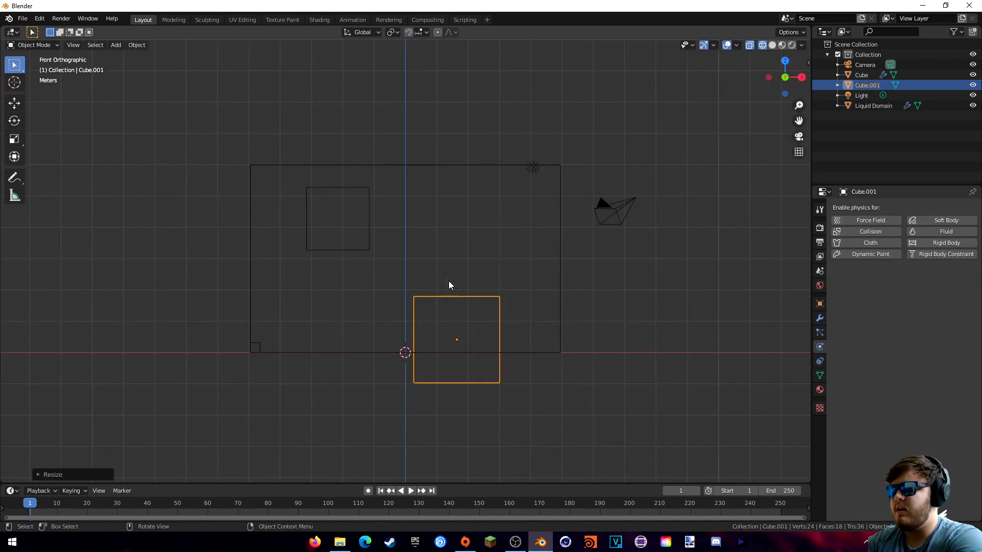
{"action": "key", "text": "g"}
{"action": "left_click", "coordinate": [489, 252]}
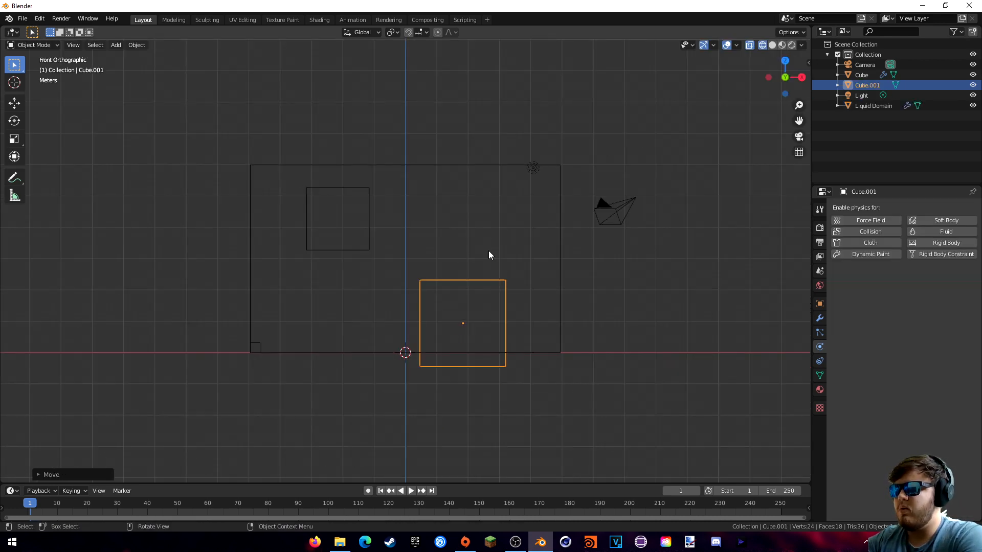
- Enable fluid physics on Cube.001 with type Effector (Collision)
{"action": "left_click", "coordinate": [820, 328]}
{"action": "left_click", "coordinate": [818, 344]}
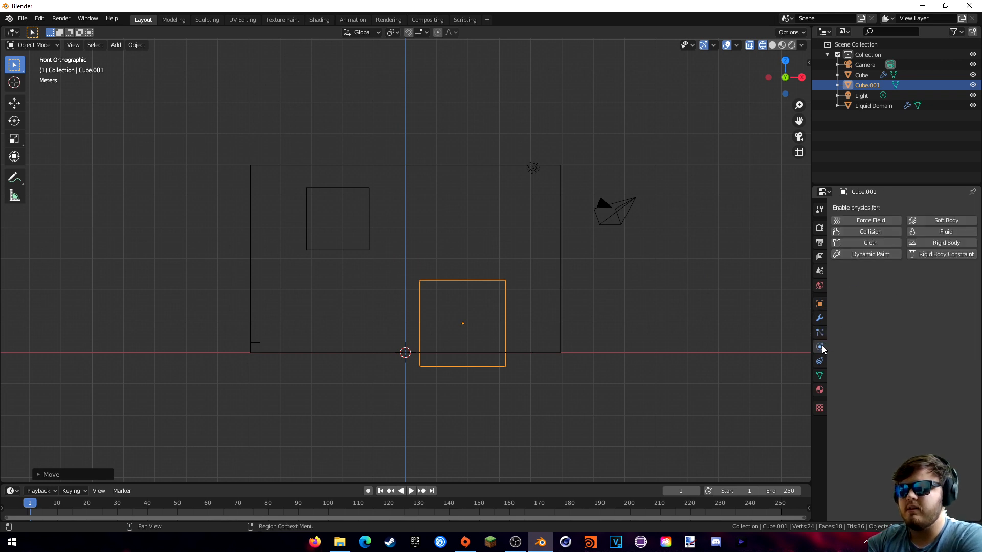
{"action": "left_click", "coordinate": [941, 231]}
{"action": "left_click", "coordinate": [934, 285]}
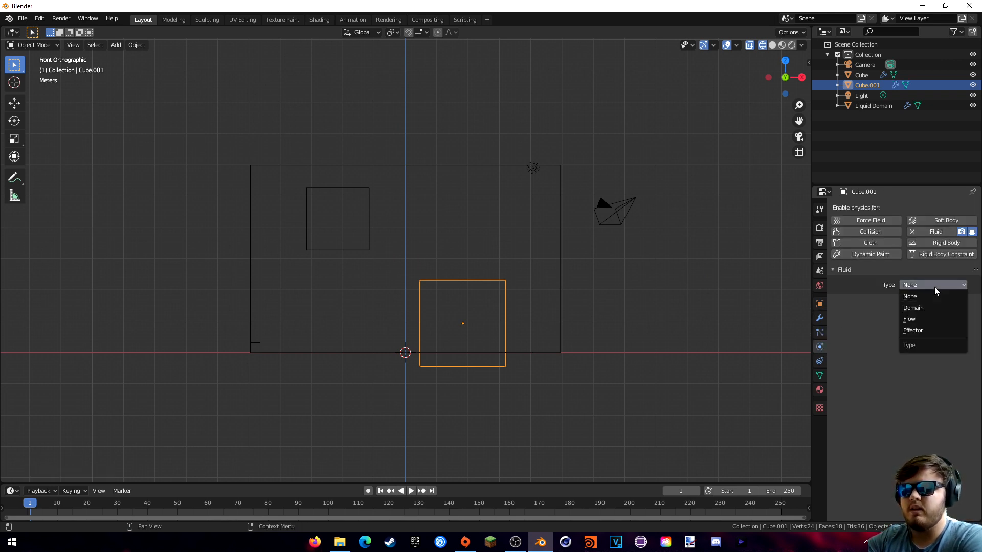
{"action": "left_click", "coordinate": [924, 328]}
{"action": "middle_click_drag", "start_coordinate": [649, 315], "coordinate": [633, 347]}
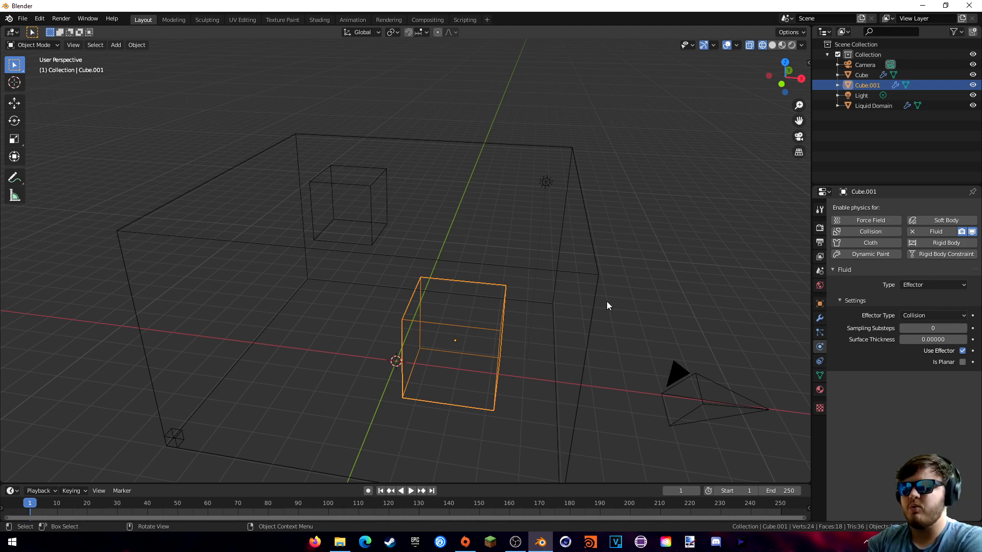
- Select the Liquid Domain and bake its simulation data
{"action": "left_click", "coordinate": [591, 250]}
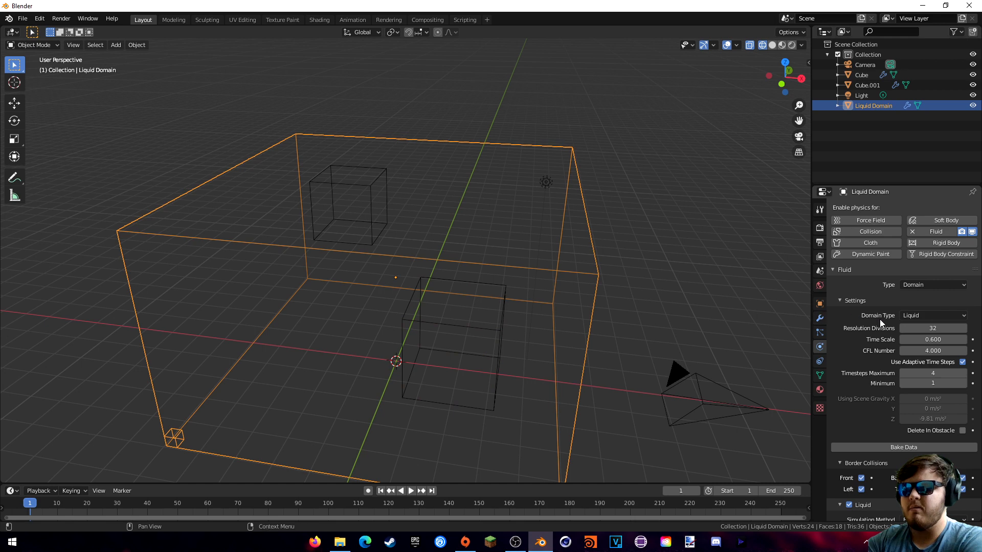
{"action": "left_click", "coordinate": [900, 447]}
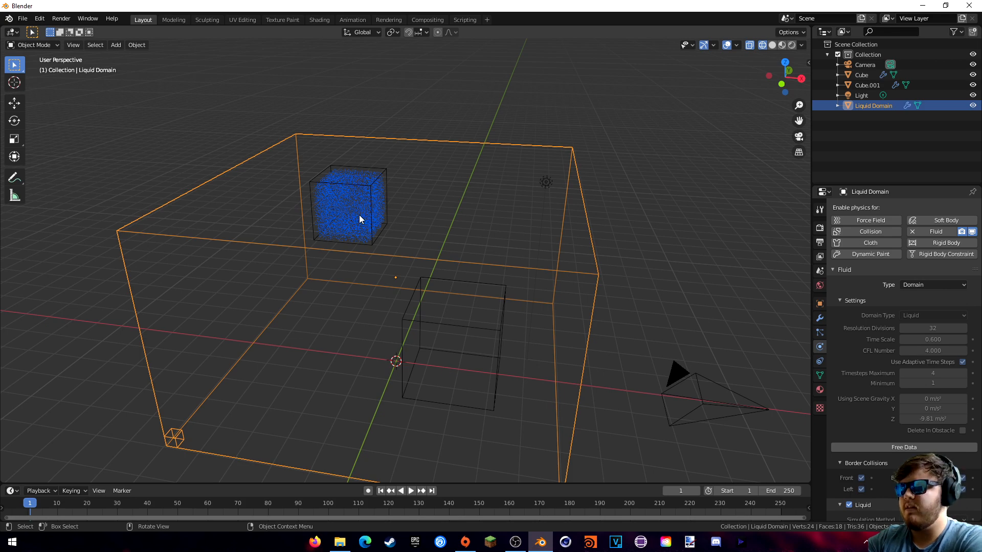
{"action": "middle_click_drag", "start_coordinate": [370, 206], "coordinate": [367, 208]}
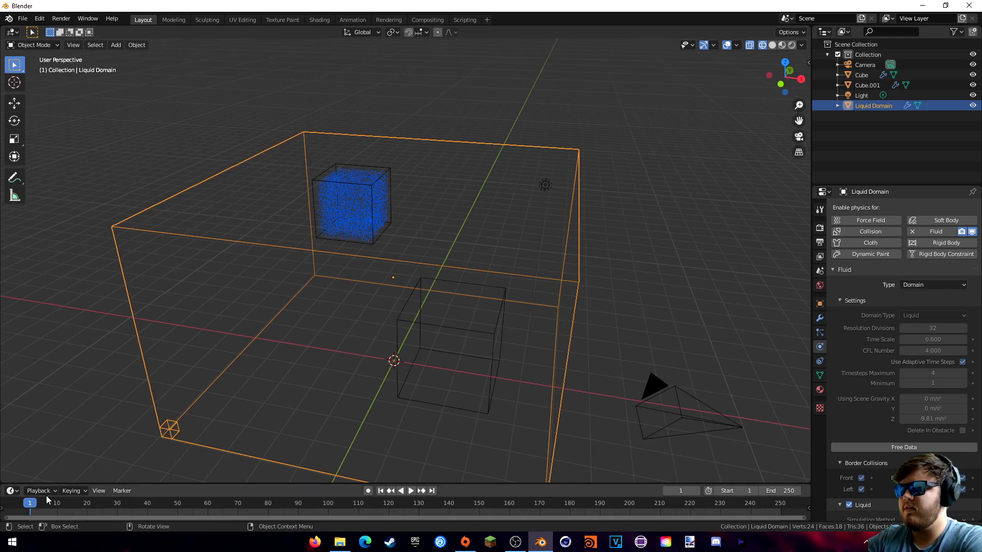
- Play the simulation to frame 37 and view the spreading liquid from above
{"action": "key", "text": "space"}
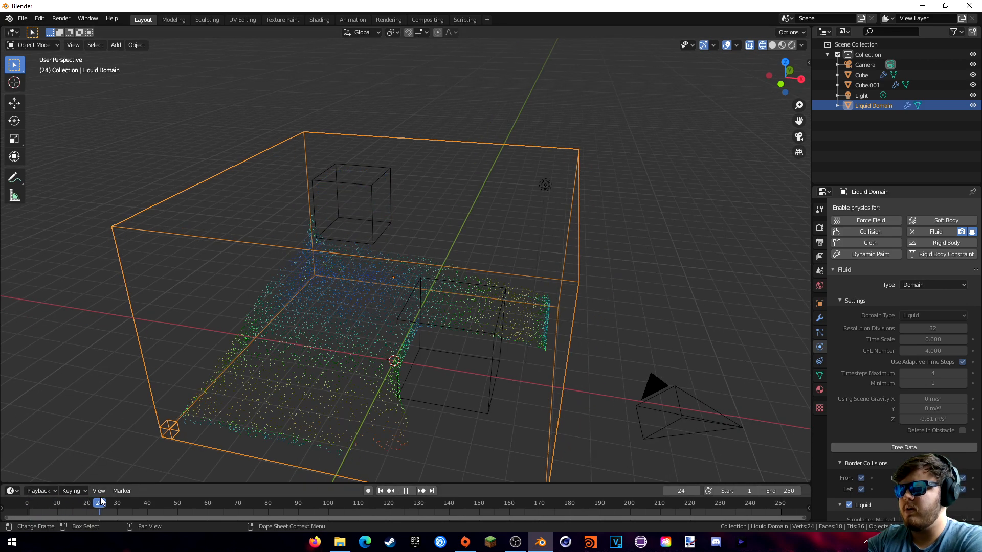
{"action": "key", "text": "space"}
{"action": "middle_click_drag", "start_coordinate": [302, 415], "coordinate": [499, 404]}
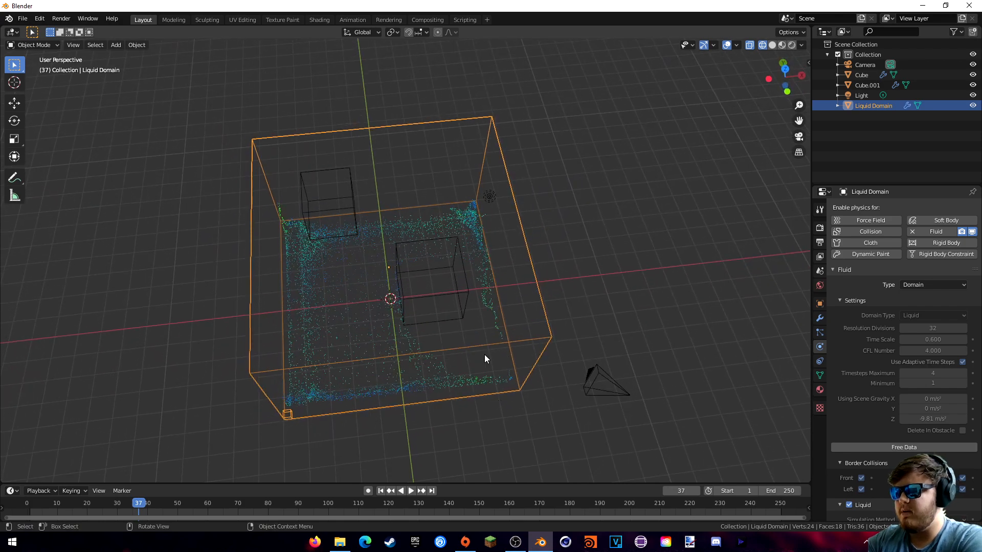
{"action": "middle_click_drag", "start_coordinate": [484, 358], "coordinate": [400, 330]}
{"action": "middle_click_drag", "start_coordinate": [446, 240], "coordinate": [455, 226]}
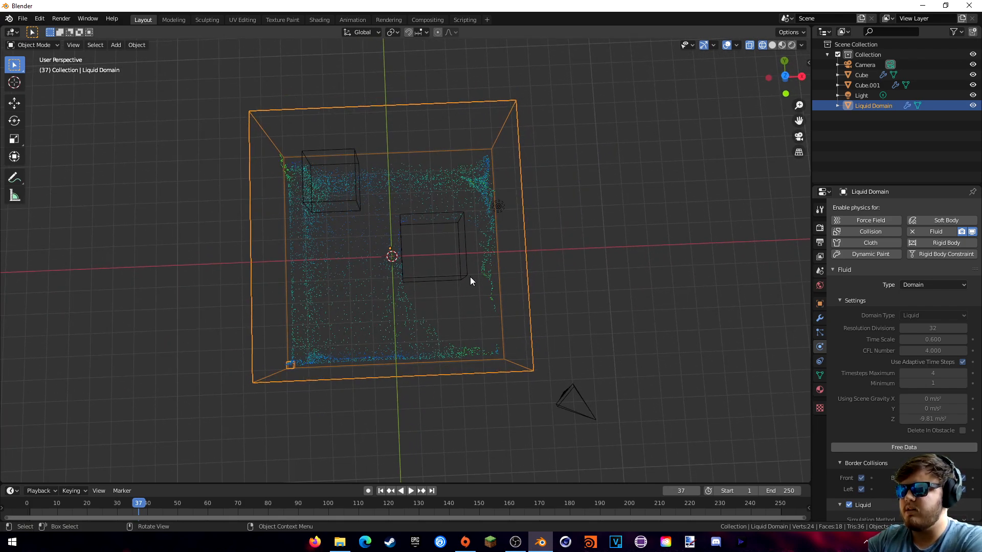
{"action": "middle_click_drag", "start_coordinate": [470, 278], "coordinate": [506, 246]}
{"action": "scroll", "coordinate": [860, 332], "scroll_direction": "down", "scroll_amount": 5}
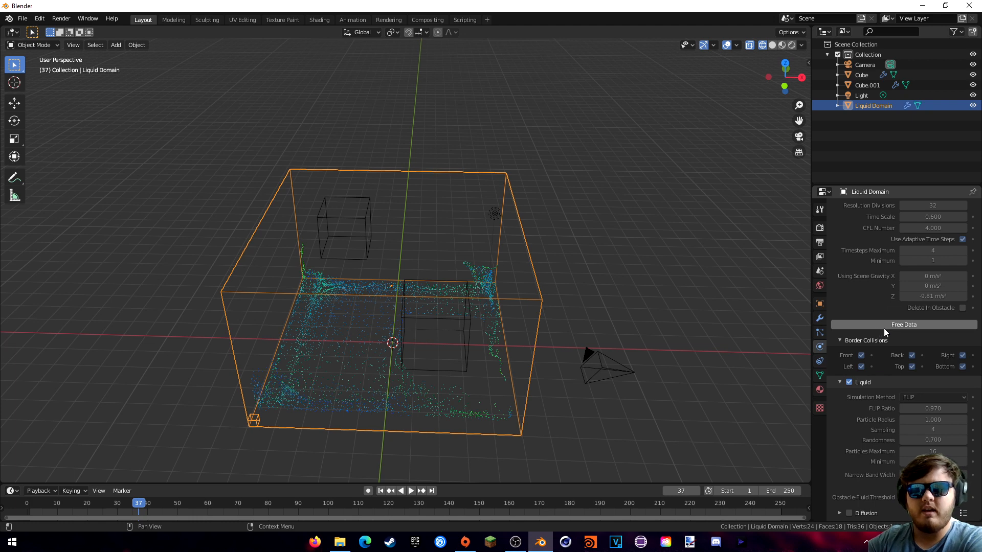
- Bake the domain mesh using Upres Factor 2 and Particle Radius 2.000
{"action": "scroll", "coordinate": [870, 301], "scroll_direction": "up", "scroll_amount": 3}
{"action": "scroll", "coordinate": [888, 290], "scroll_direction": "down", "scroll_amount": 17}
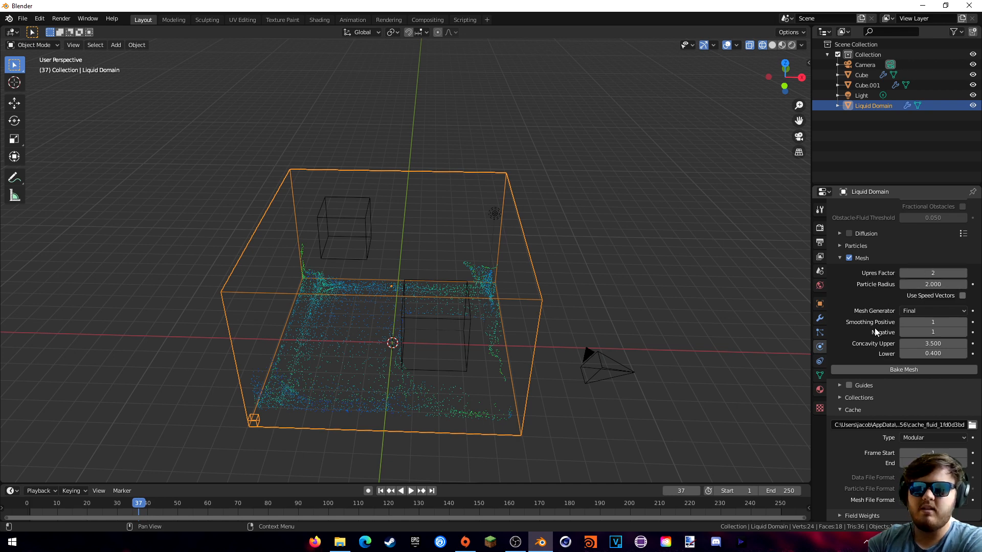
{"action": "scroll", "coordinate": [873, 330], "scroll_direction": "up", "scroll_amount": 1}
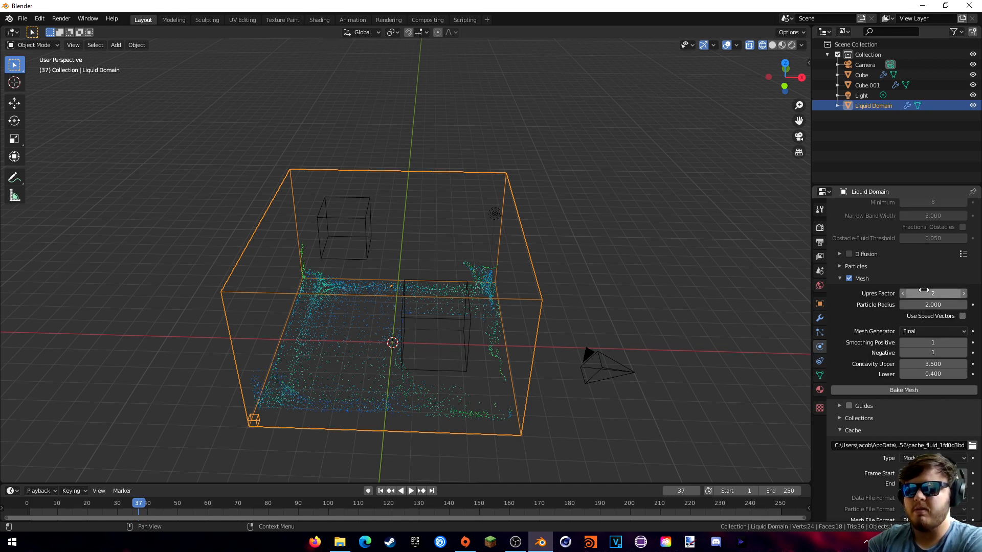
{"action": "scroll", "coordinate": [875, 343], "scroll_direction": "up", "scroll_amount": 10}
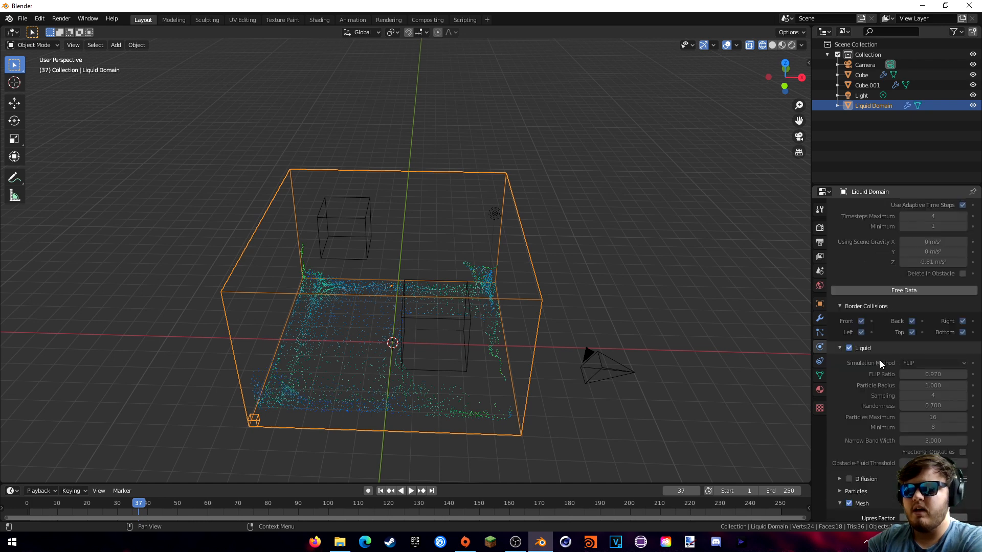
{"action": "scroll", "coordinate": [880, 361], "scroll_direction": "up", "scroll_amount": 7}
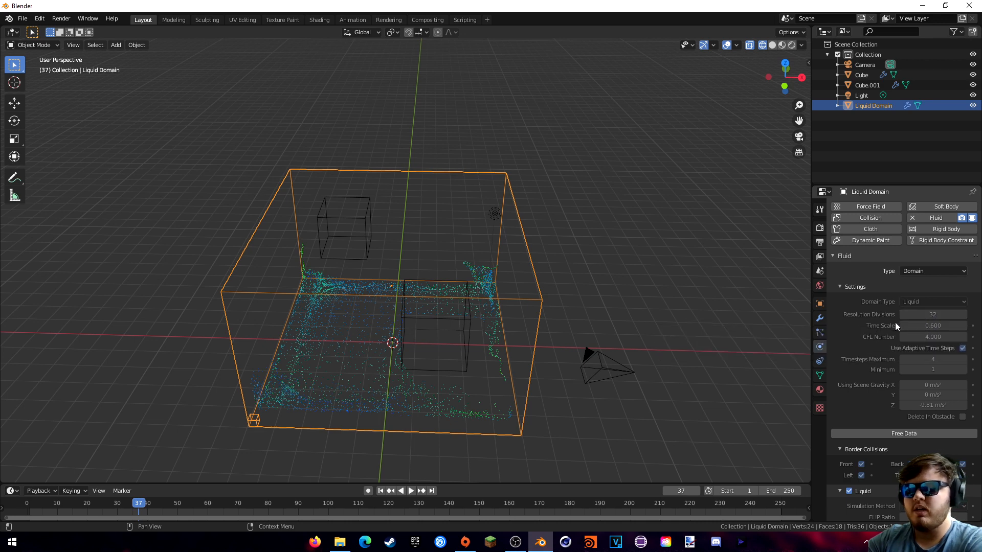
{"action": "scroll", "coordinate": [861, 325], "scroll_direction": "down", "scroll_amount": 10}
{"action": "scroll", "coordinate": [867, 325], "scroll_direction": "down", "scroll_amount": 5}
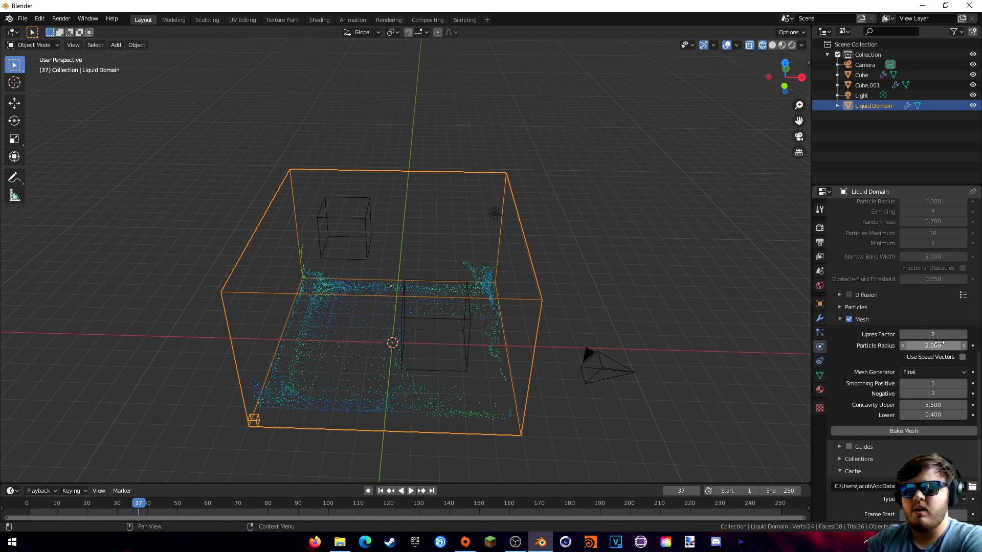
{"action": "left_click", "coordinate": [895, 430]}
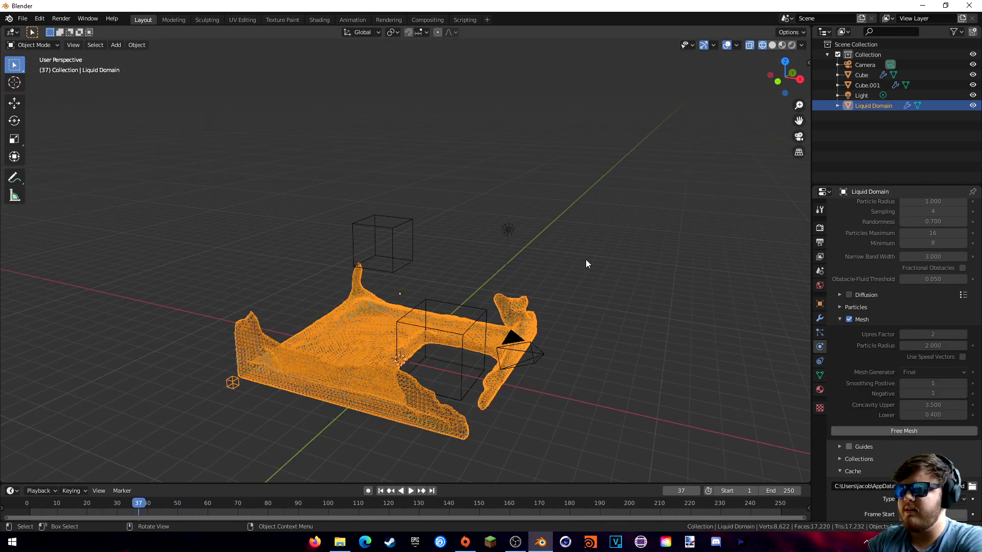
- Orbit around the baked fluid mesh and switch the viewport to solid shading
{"action": "middle_click_drag", "start_coordinate": [585, 262], "coordinate": [530, 256]}
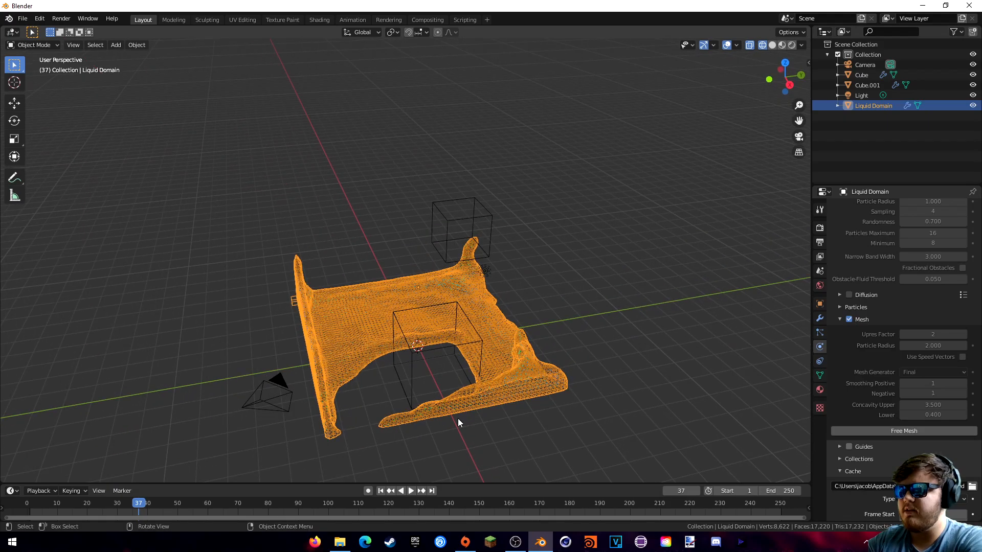
{"action": "mouse_move", "coordinate": [461, 423]}
{"action": "middle_mouse_down"}
{"action": "mouse_move", "coordinate": [591, 371]}
{"action": "mouse_move", "coordinate": [531, 341]}
{"action": "mouse_move", "coordinate": [493, 341]}
{"action": "mouse_move", "coordinate": [460, 393]}
{"action": "mouse_move", "coordinate": [417, 416]}
{"action": "mouse_move", "coordinate": [546, 397]}
{"action": "mouse_move", "coordinate": [566, 414]}
{"action": "mouse_move", "coordinate": [486, 403]}
{"action": "middle_mouse_up"}
{"action": "key", "text": "z"}
{"action": "left_click", "coordinate": [527, 339]}
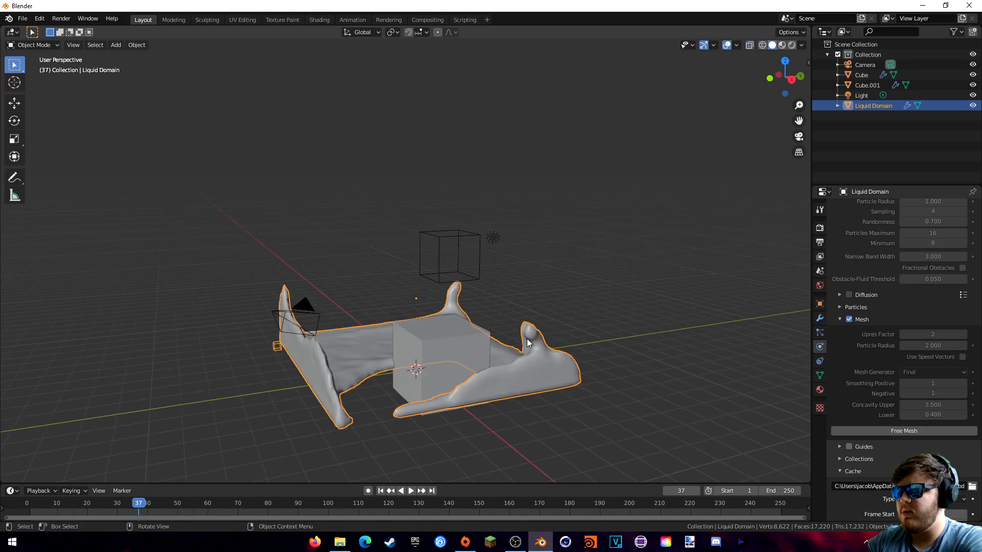
{"action": "mouse_move", "coordinate": [527, 339]}
{"action": "middle_mouse_down"}
{"action": "mouse_move", "coordinate": [524, 350]}
{"action": "mouse_move", "coordinate": [606, 344]}
{"action": "mouse_move", "coordinate": [458, 361]}
{"action": "mouse_move", "coordinate": [477, 366]}
{"action": "mouse_move", "coordinate": [396, 361]}
{"action": "mouse_move", "coordinate": [270, 457]}
{"action": "middle_mouse_up"}
- Play and scrub the fluid animation, stopping playback at frame 93
{"action": "key", "text": "space"}
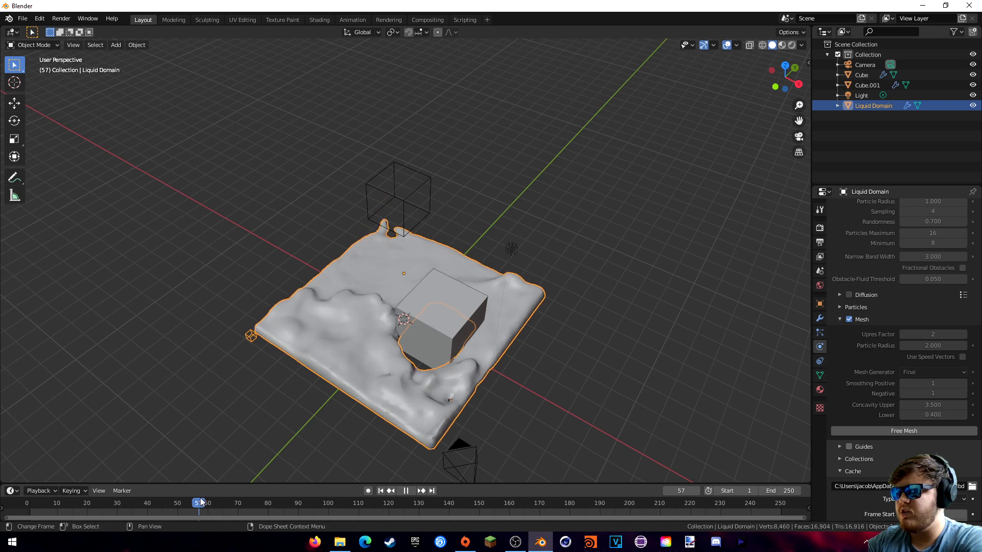
{"action": "left_click_drag", "start_coordinate": [183, 501], "coordinate": [226, 492]}
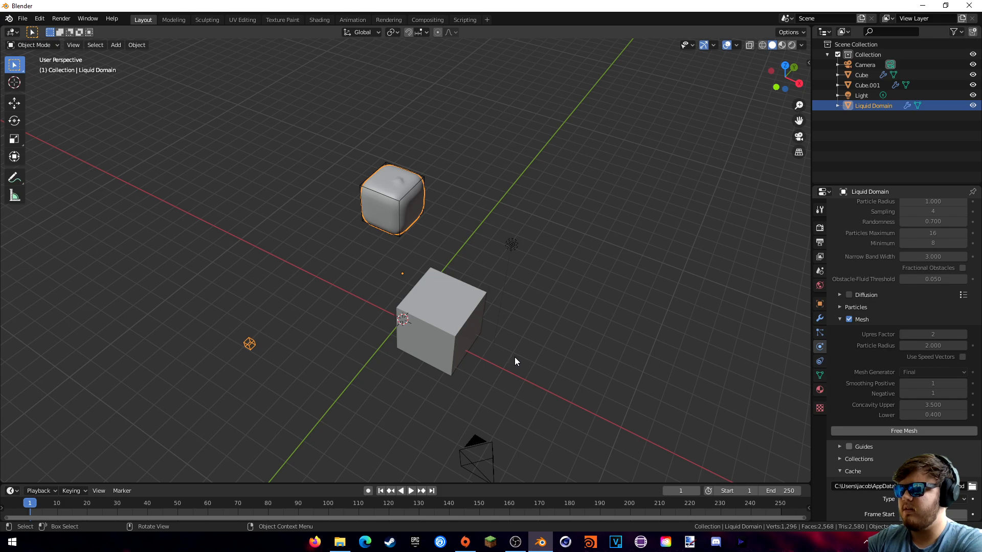
{"action": "key", "text": "space"}
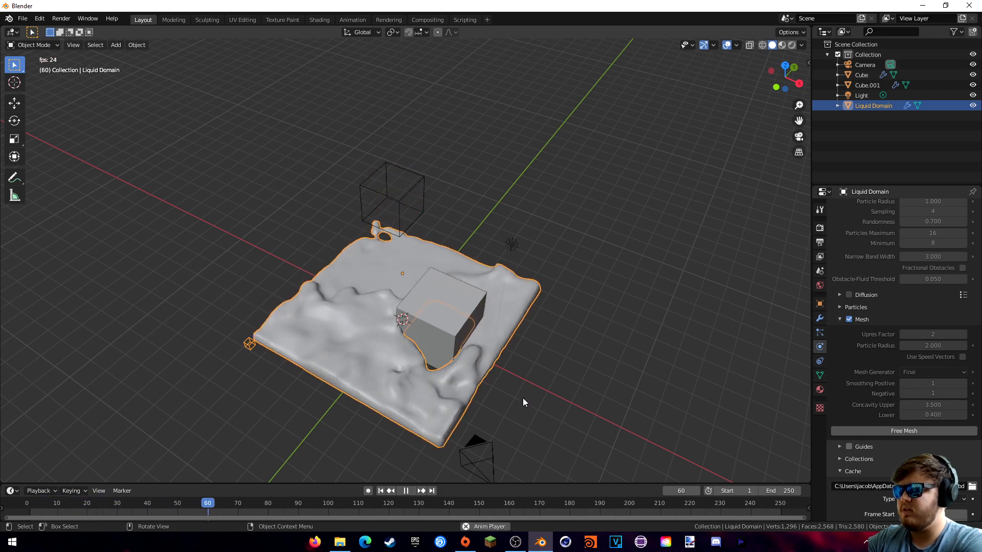
{"action": "middle_click_drag", "start_coordinate": [487, 383], "coordinate": [529, 398]}
{"action": "key", "text": "space"}
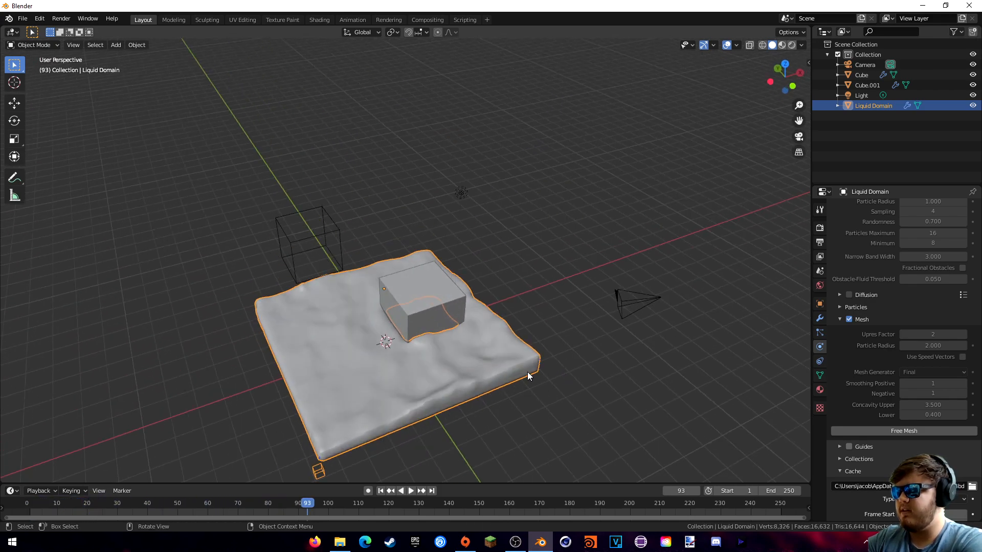
- Orbit around the settled fluid slab, then view it through the scene camera
{"action": "middle_click_drag", "start_coordinate": [456, 409], "coordinate": [524, 385]}
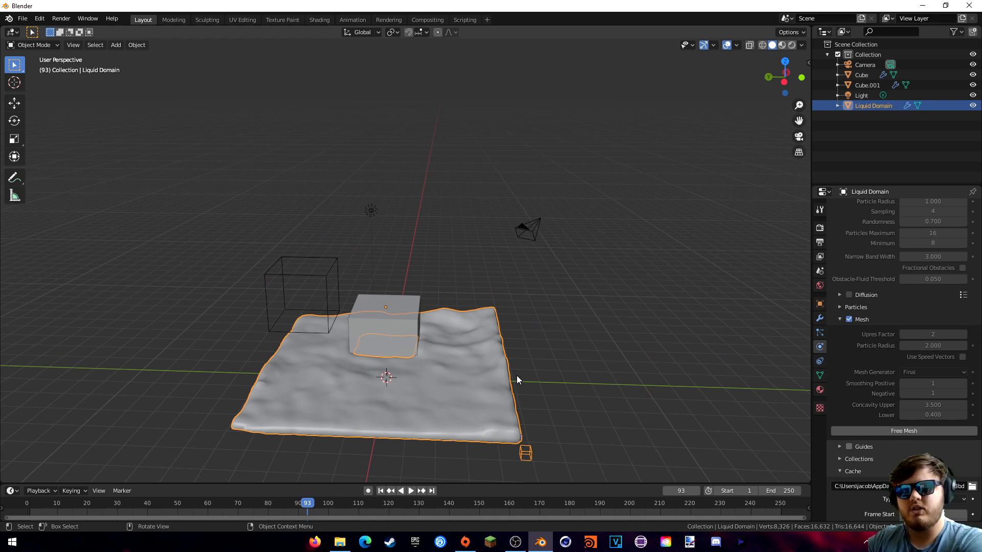
{"action": "middle_click_drag", "start_coordinate": [517, 376], "coordinate": [607, 371]}
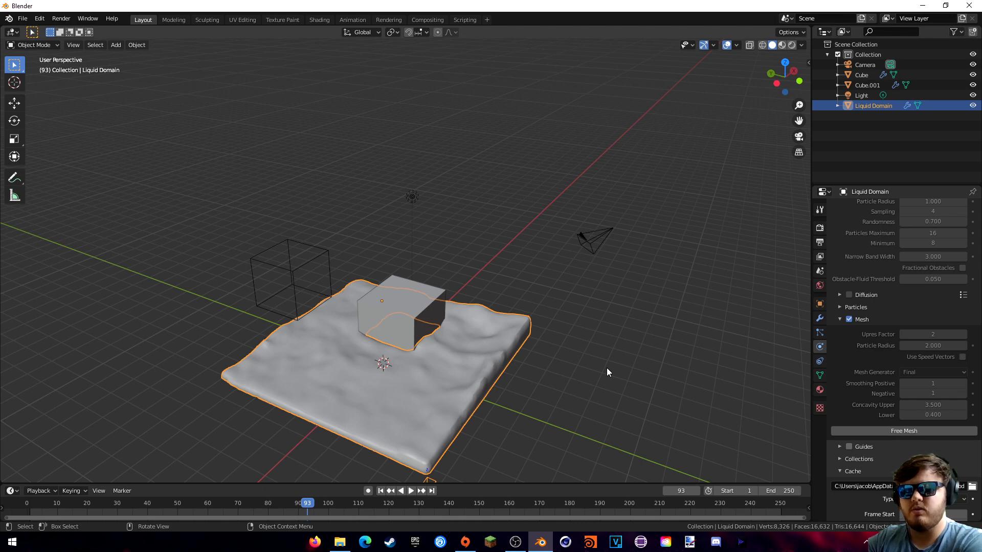
{"action": "middle_click_drag", "start_coordinate": [607, 368], "coordinate": [575, 330]}
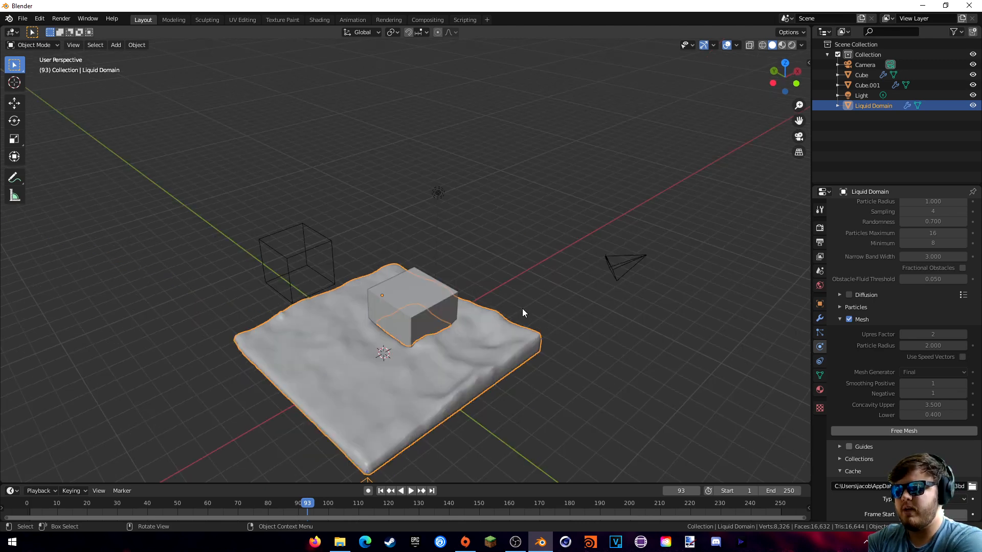
{"action": "key", "text": "KP_0"}
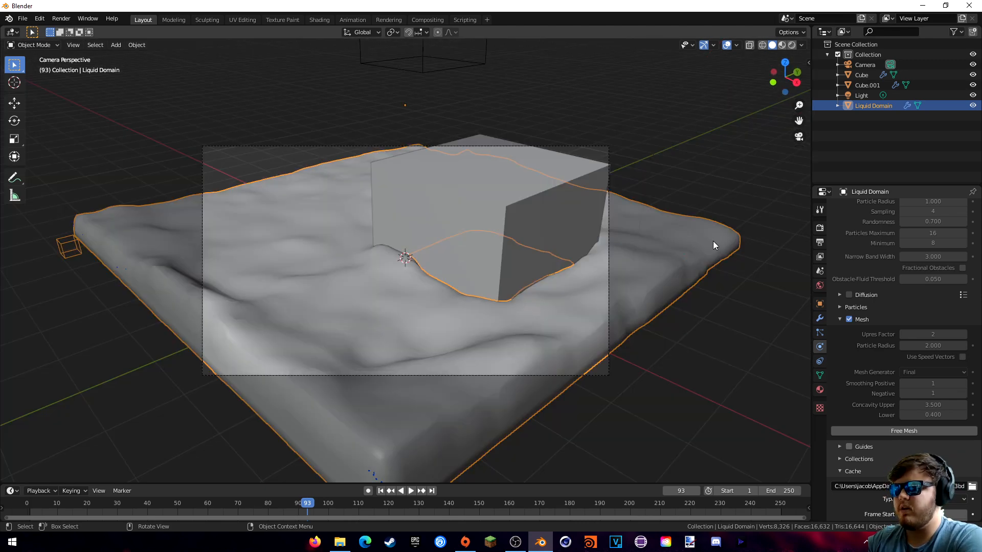
- Use Lock Camera to View to pull the camera back around the whole fluid slab and cube
{"action": "key", "text": "n"}
{"action": "left_click", "coordinate": [804, 103]}
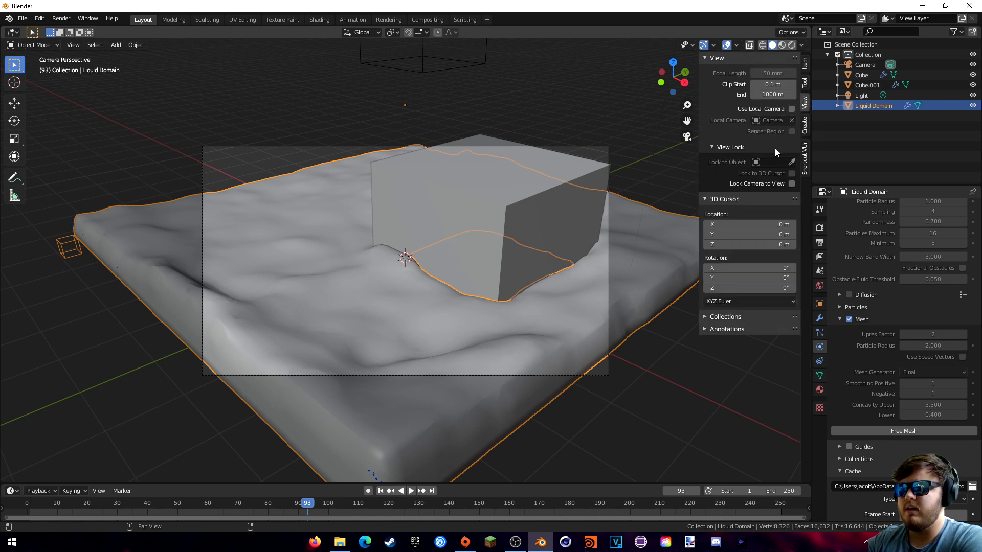
{"action": "left_click", "coordinate": [790, 183]}
{"action": "scroll", "coordinate": [514, 241], "scroll_direction": "down", "scroll_amount": 5}
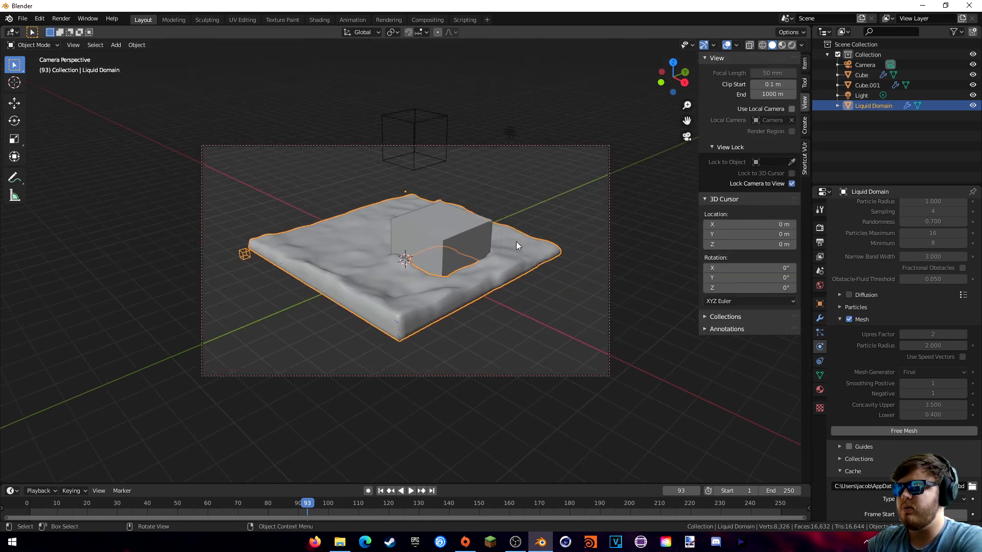
{"action": "middle_click_drag", "start_coordinate": [529, 232], "coordinate": [542, 232]}
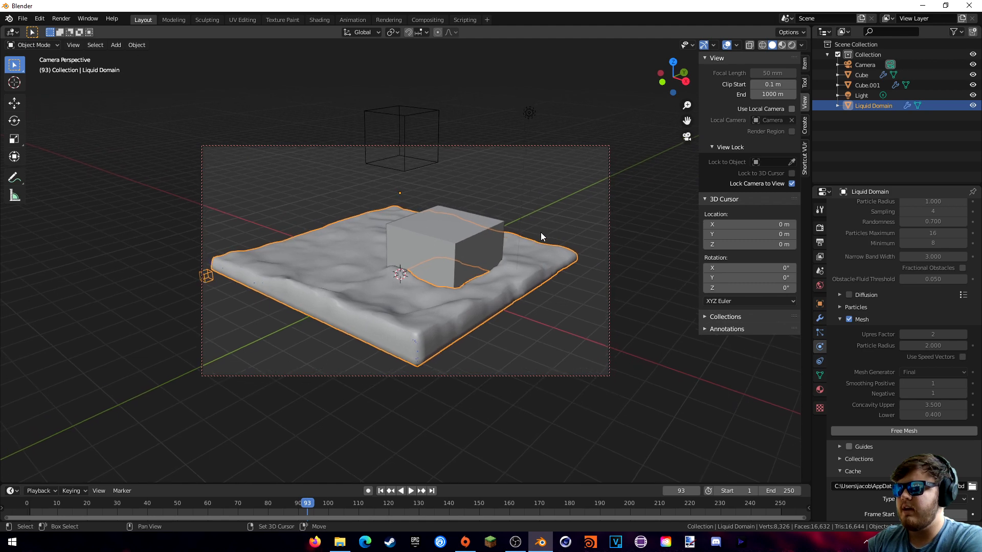
{"action": "left_click", "coordinate": [792, 183]}
{"action": "key", "text": "n"}
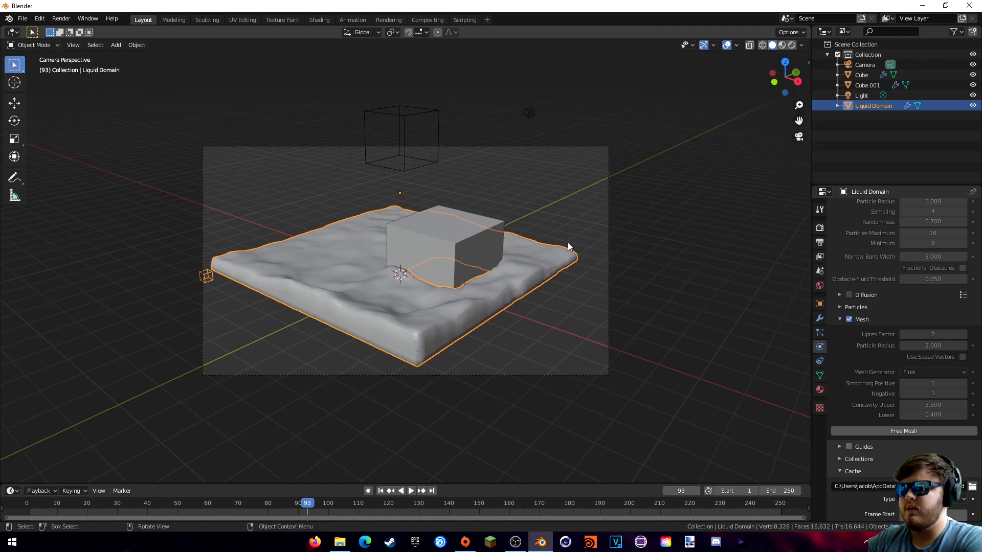
- Switch the viewport to rendered shading to preview the scene
{"action": "key", "text": "z"}
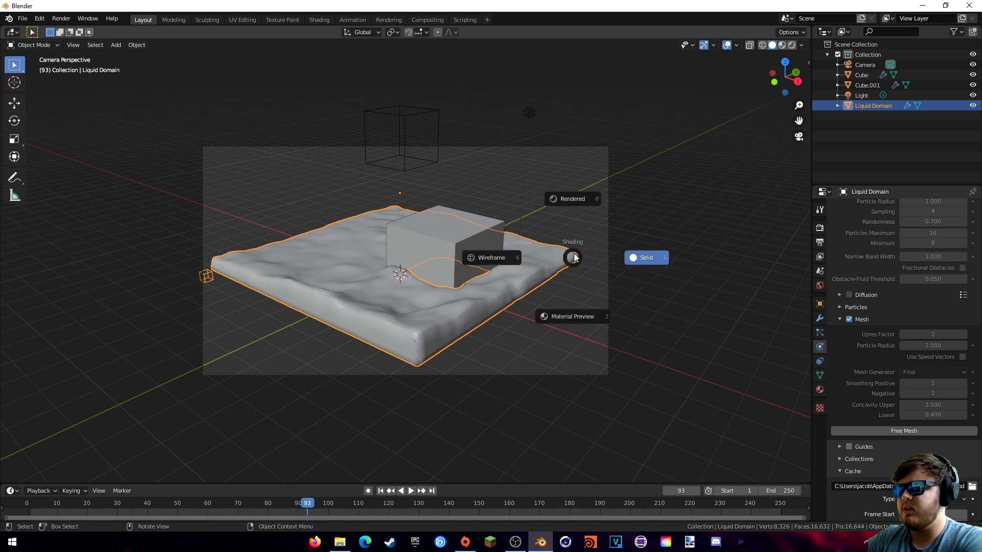
{"action": "left_click", "coordinate": [576, 207]}
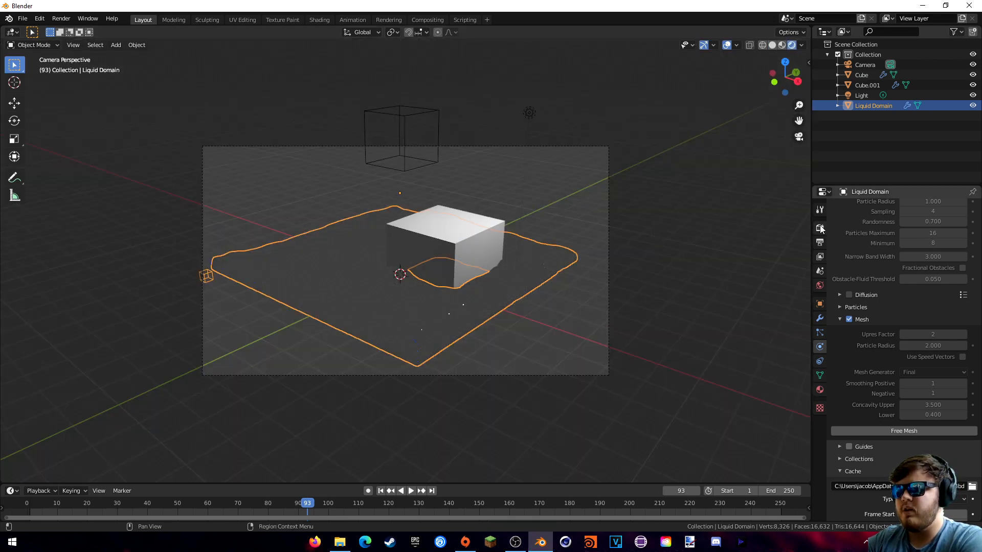
{"action": "left_click", "coordinate": [820, 229]}
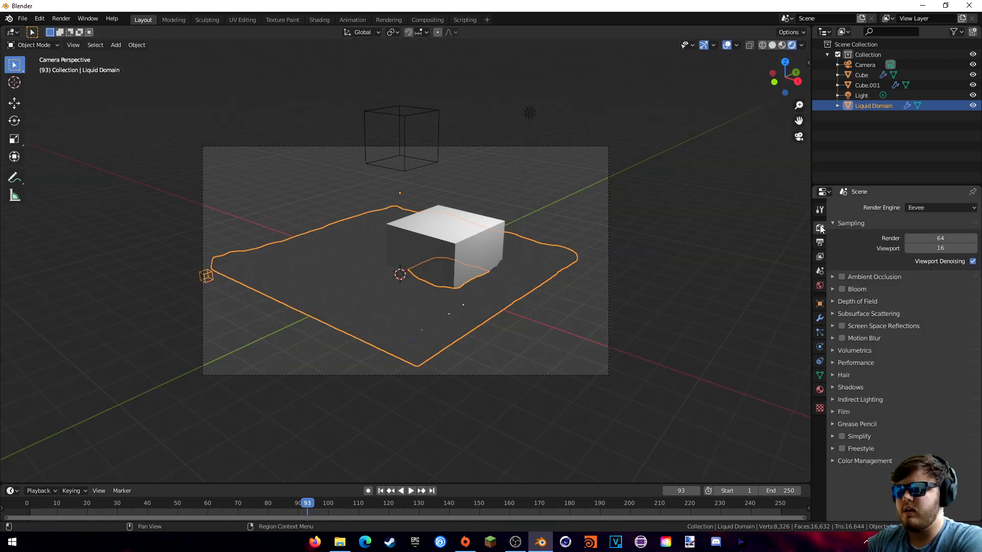
- Set Cycles on GPU Compute with OptiX AI-Accelerated viewport denoising and Adaptive Sampling
{"action": "left_click", "coordinate": [931, 207]}
{"action": "left_click", "coordinate": [922, 242]}
{"action": "left_click", "coordinate": [925, 233]}
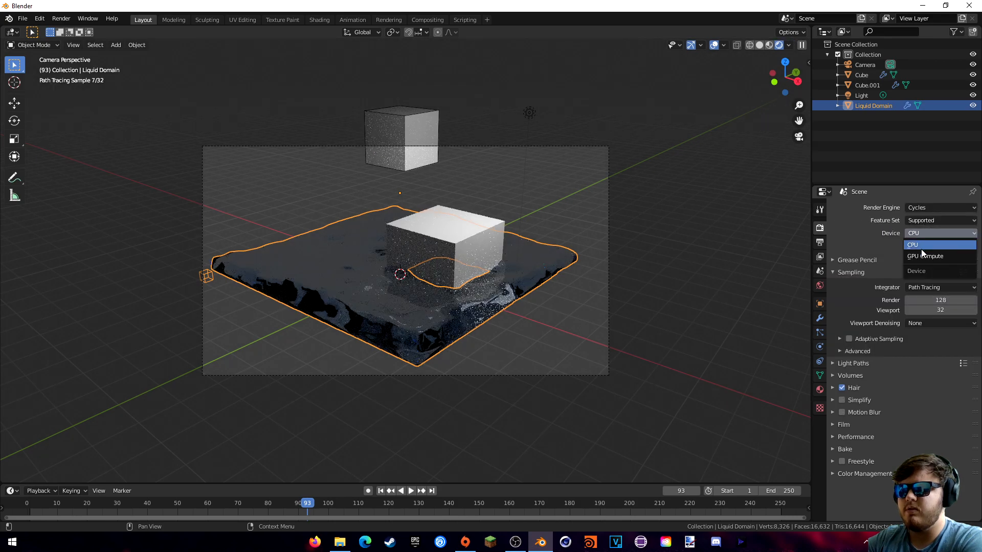
{"action": "left_click", "coordinate": [948, 253]}
{"action": "left_click", "coordinate": [920, 298]}
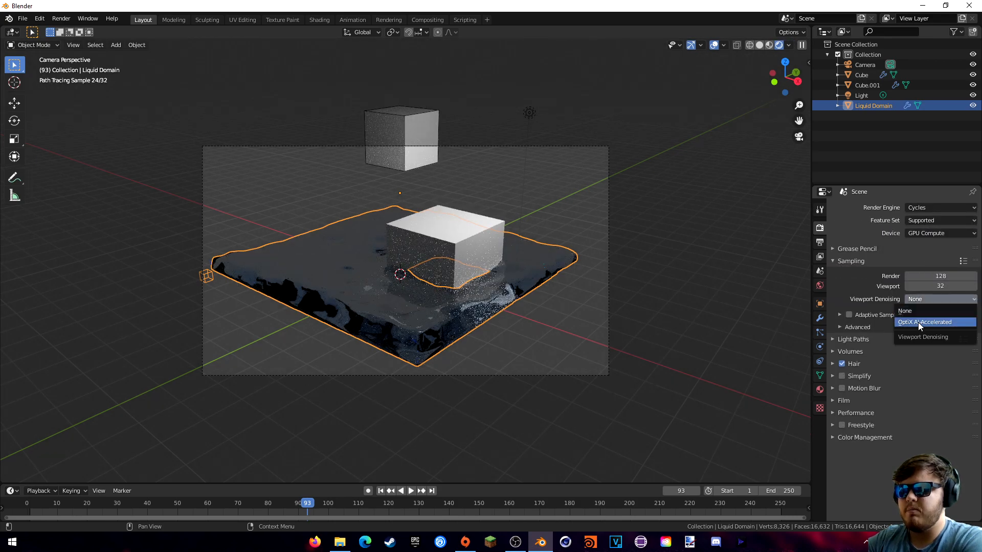
{"action": "left_click", "coordinate": [919, 322]}
{"action": "left_click", "coordinate": [850, 315]}
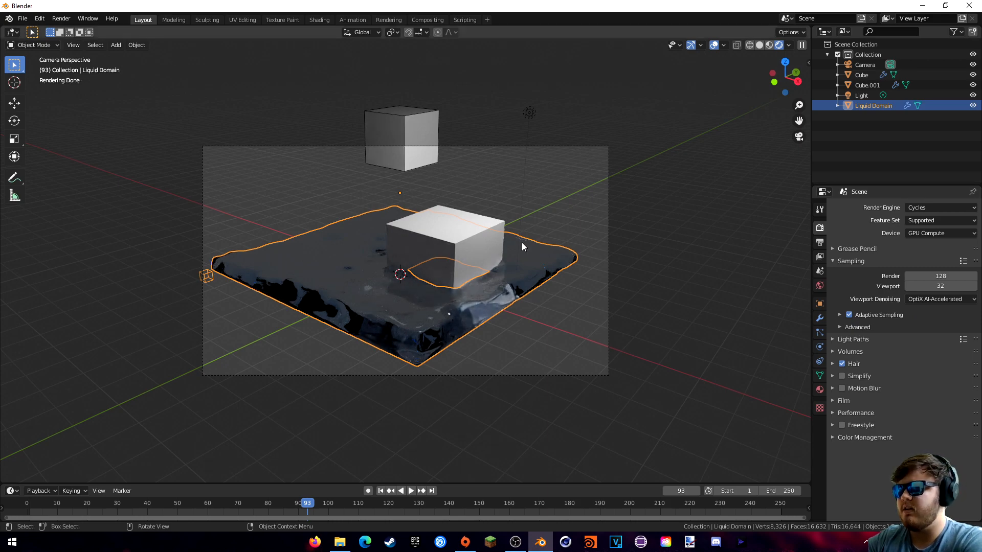
- Pan the view to recentre the liquid, ending with the Liquid Domain selected
{"action": "scroll", "coordinate": [568, 266], "scroll_direction": "up", "scroll_amount": 4}
{"action": "middle_click_drag", "start_coordinate": [618, 250], "coordinate": [596, 261], "text": "shift"}
{"action": "left_click", "coordinate": [476, 340]}
{"action": "left_click", "coordinate": [368, 292]}
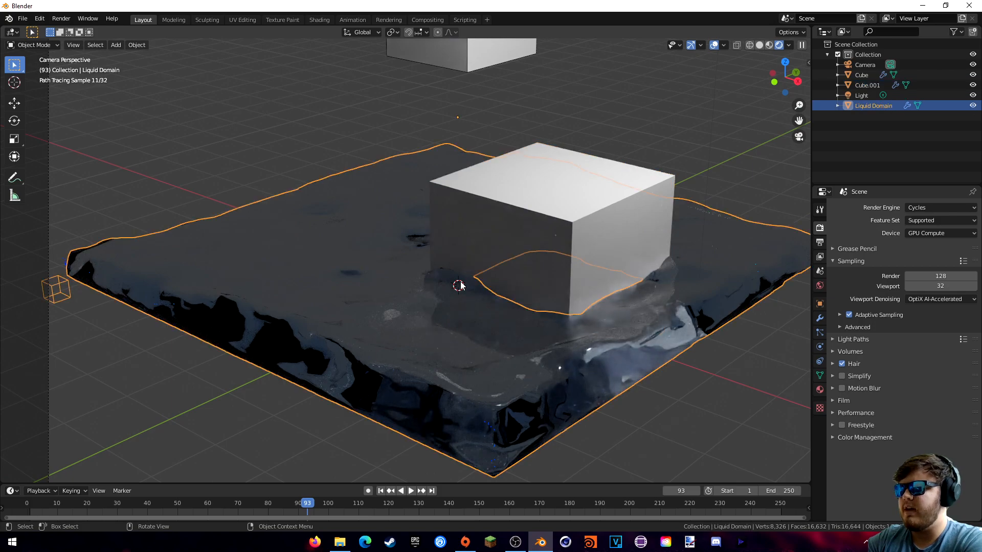
{"action": "mouse_move", "coordinate": [460, 280]}
{"action": "middle_mouse_down", "text": "shift"}
{"action": "mouse_move", "coordinate": [539, 254]}
{"action": "mouse_move", "coordinate": [485, 244]}
{"action": "middle_mouse_up", "text": "shift"}
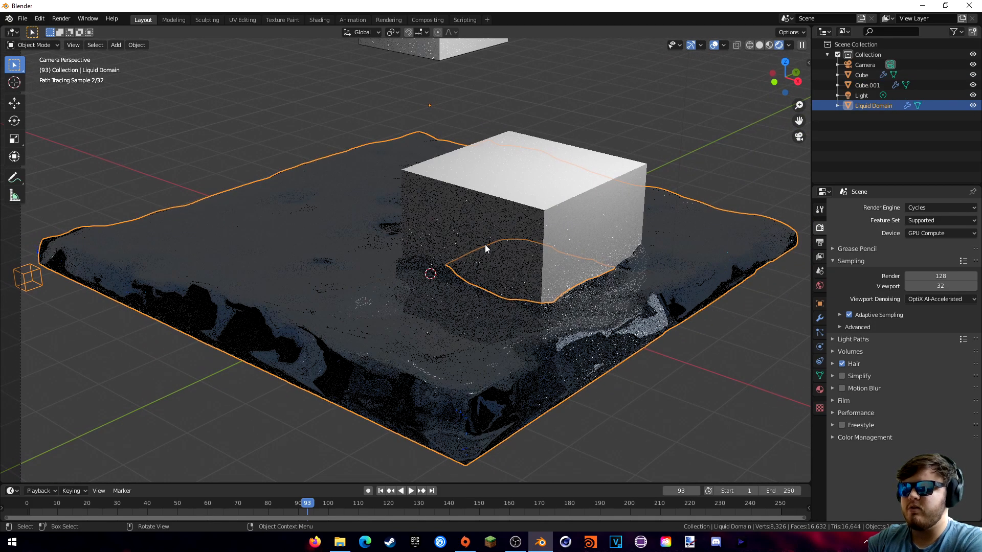
{"action": "scroll", "coordinate": [434, 92], "scroll_direction": "down", "scroll_amount": 2}
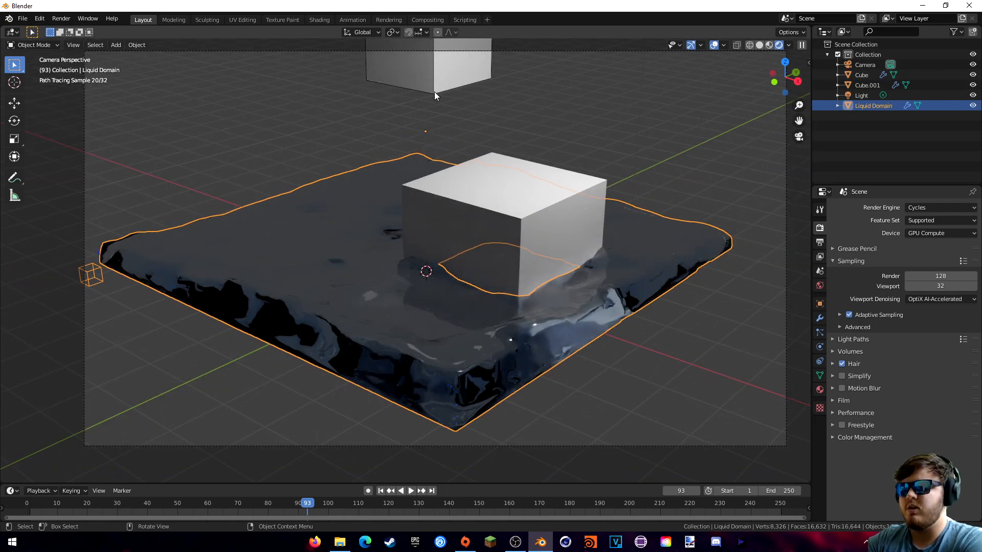
- In the World nodes, replace the Background node with an Environment Texture linked to Surface
{"action": "left_click", "coordinate": [318, 20]}
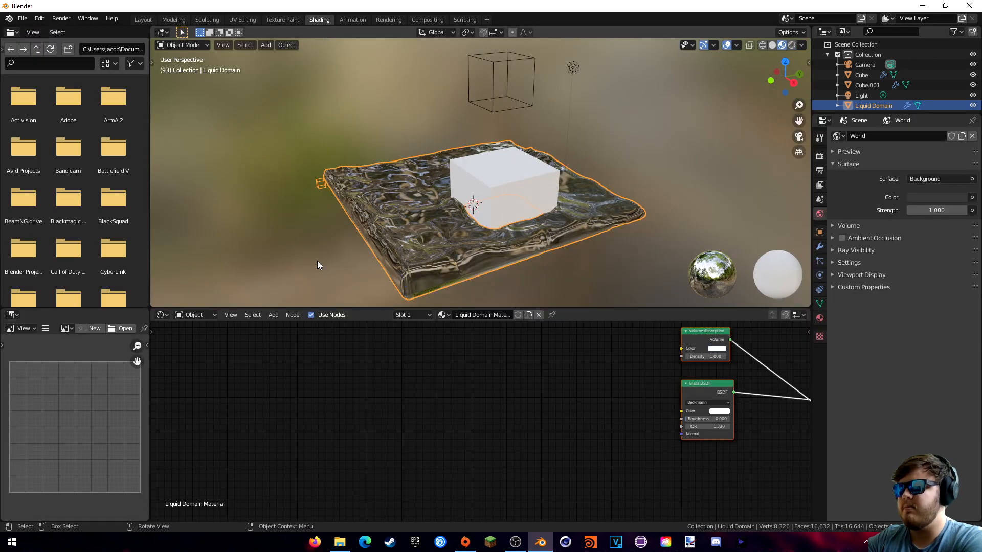
{"action": "left_click", "coordinate": [198, 315]}
{"action": "left_click", "coordinate": [202, 338]}
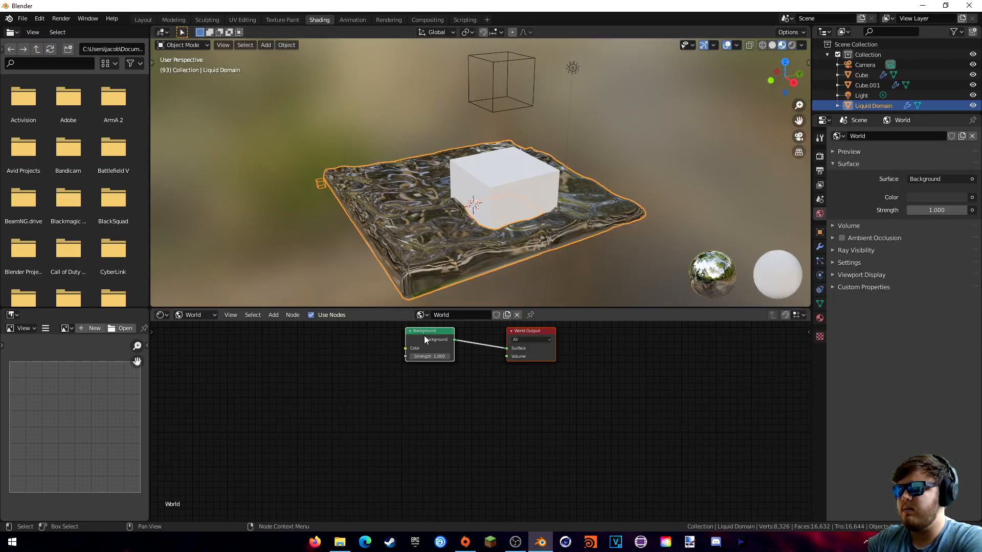
{"action": "key", "text": "x"}
{"action": "key", "text": "ctrl+z"}
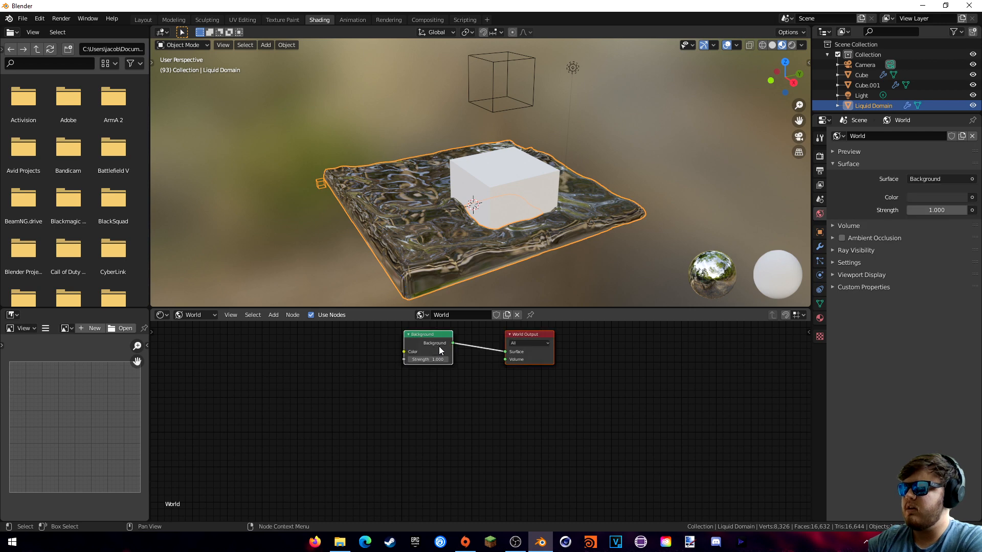
{"action": "left_click", "coordinate": [442, 339]}
{"action": "key", "text": "x"}
{"action": "key", "text": "shift+a"}
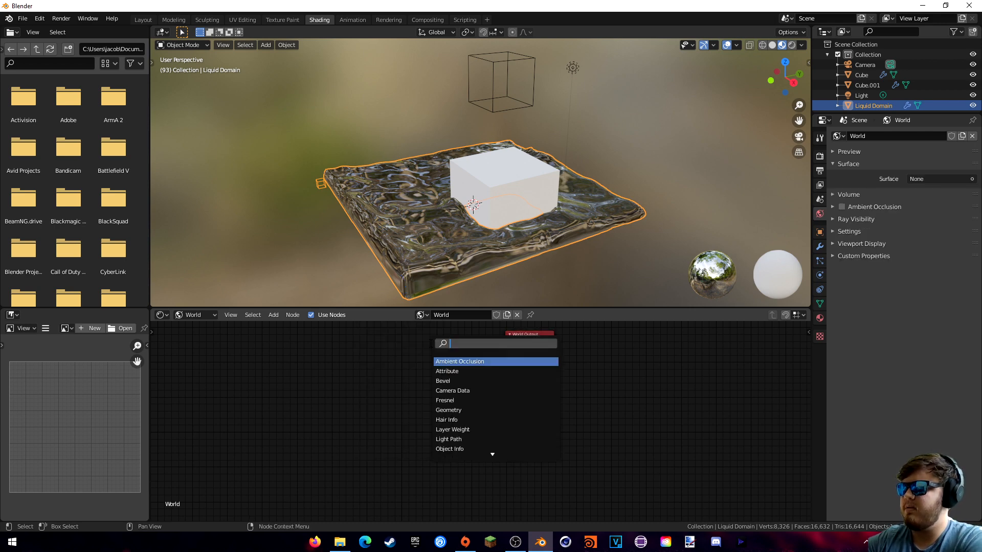
{"action": "type", "text": "envi"}
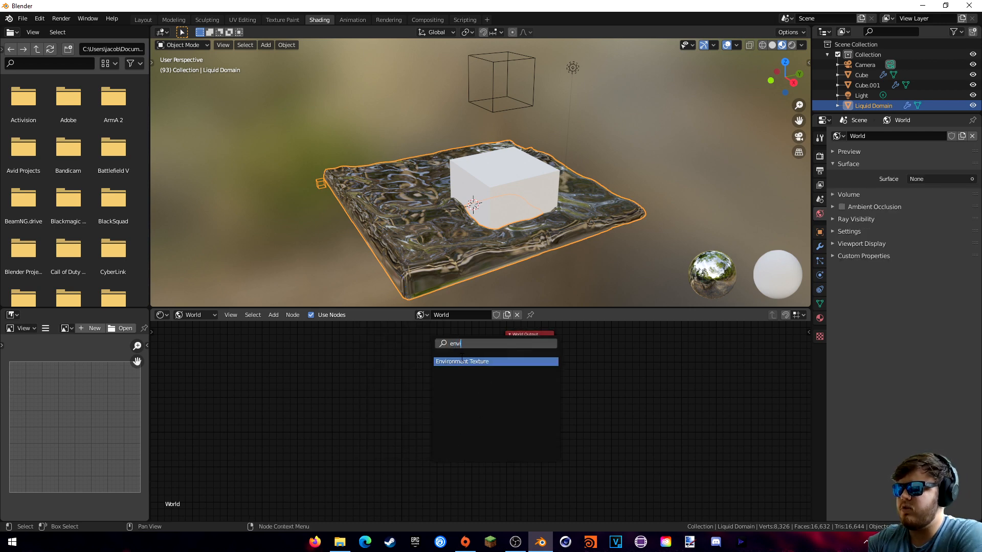
{"action": "key", "text": "Return"}
{"action": "left_click", "coordinate": [430, 344]}
{"action": "left_click_drag", "start_coordinate": [494, 354], "coordinate": [506, 353]}
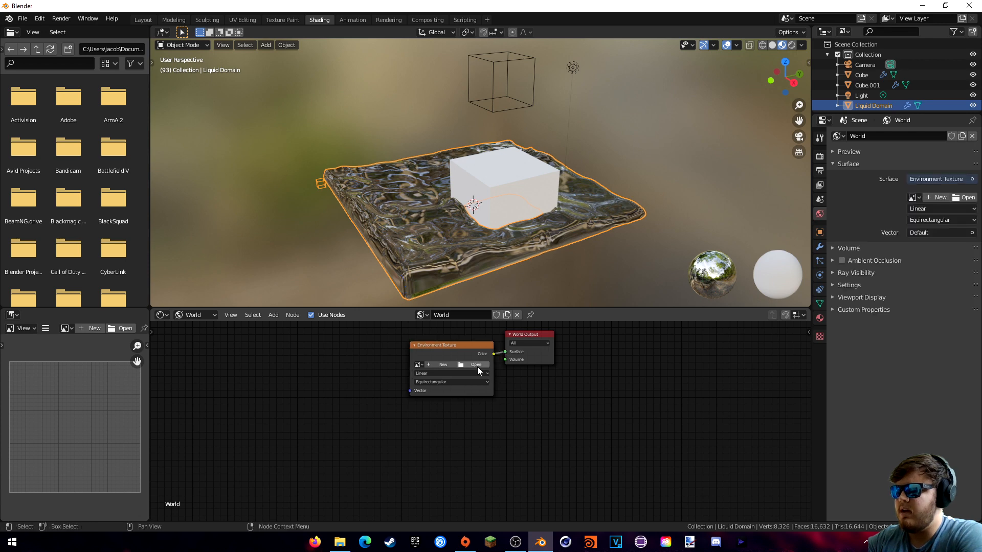
- Load reichstag_1_4k.hdr from the A: drive's background images folder into the Environment Texture
{"action": "left_click", "coordinate": [476, 365]}
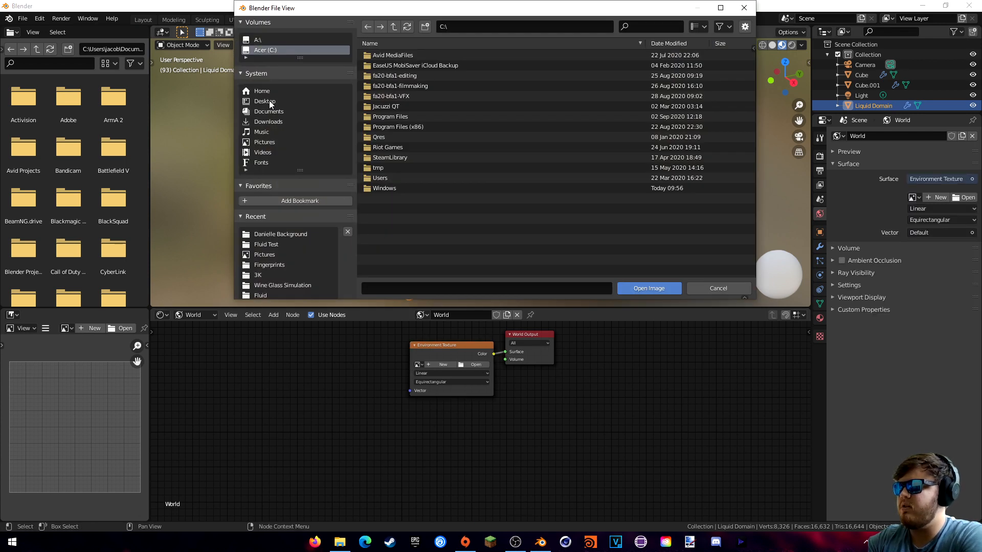
{"action": "left_click", "coordinate": [260, 40]}
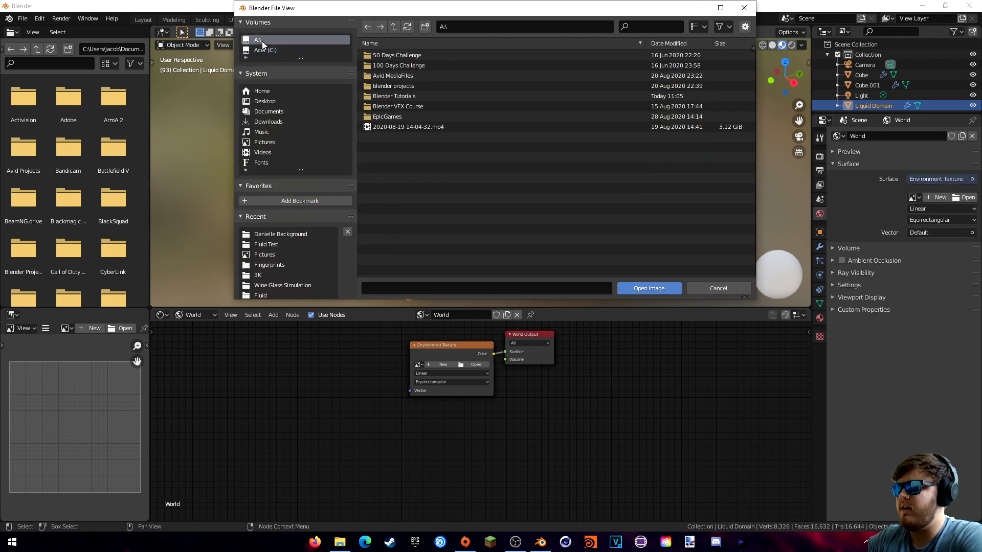
{"action": "double_click", "coordinate": [398, 86]}
{"action": "double_click", "coordinate": [404, 118]}
{"action": "double_click", "coordinate": [399, 168]}
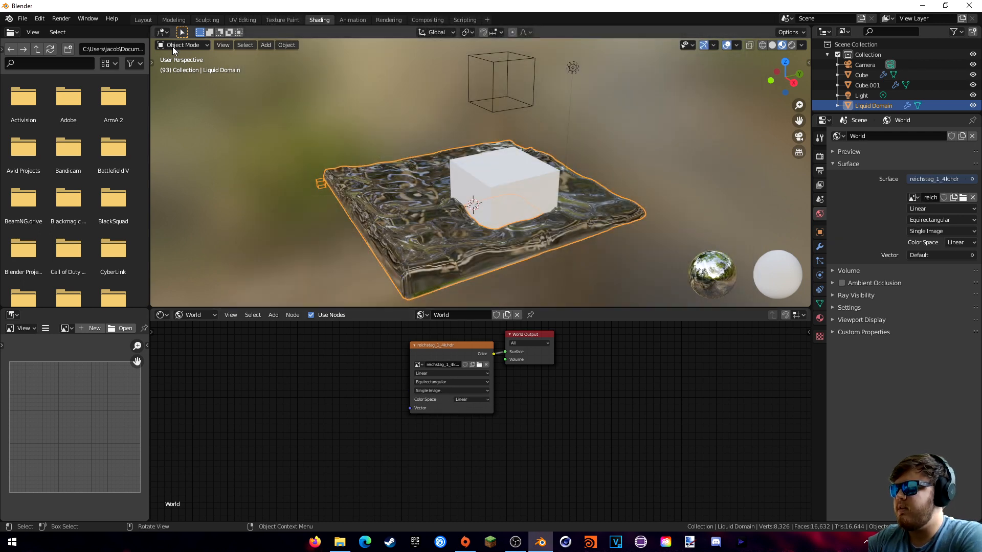
- Turn on Film > Transparent so the rendered background stays transparent
{"action": "left_click", "coordinate": [143, 19]}
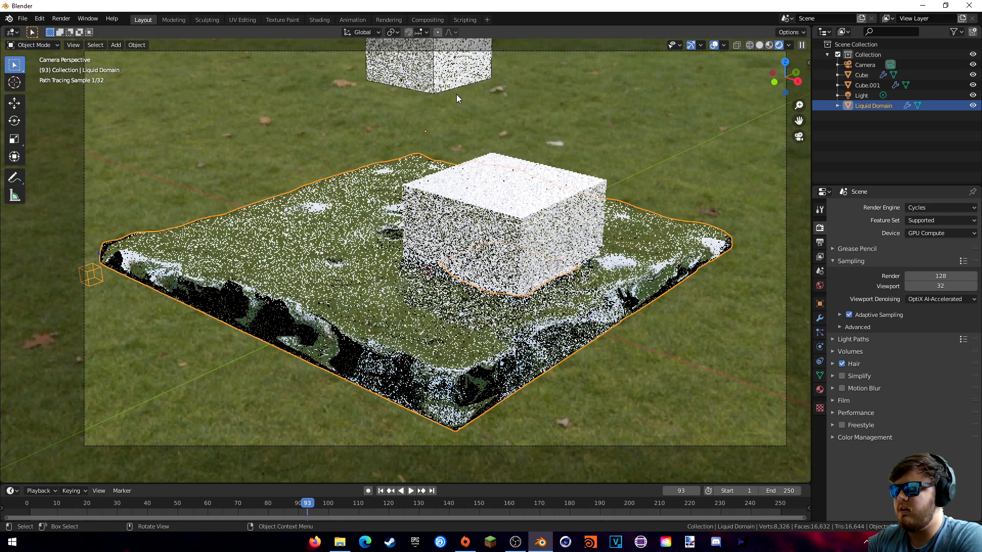
{"action": "middle_click_drag", "start_coordinate": [559, 160], "coordinate": [545, 181], "text": "shift"}
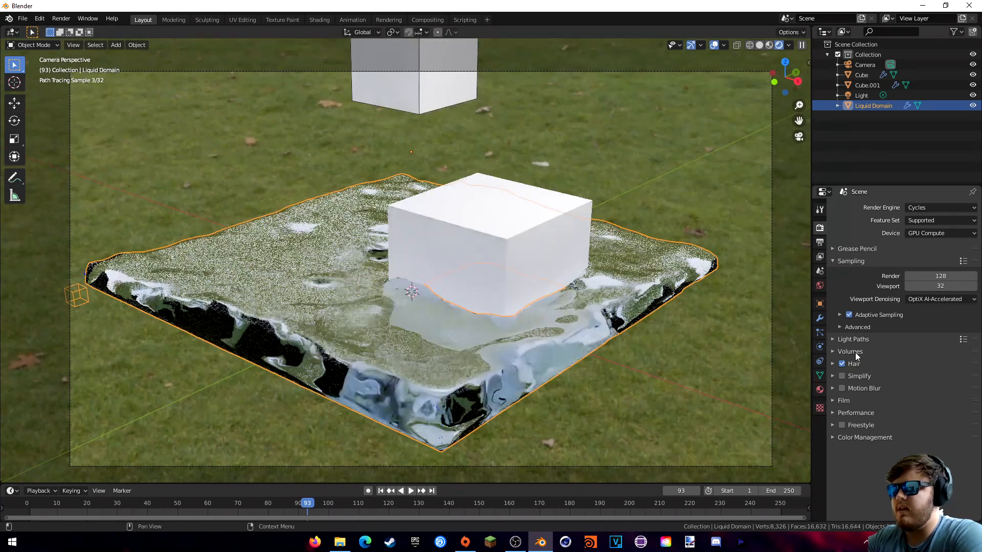
{"action": "left_click", "coordinate": [833, 401]}
{"action": "left_click", "coordinate": [836, 401]}
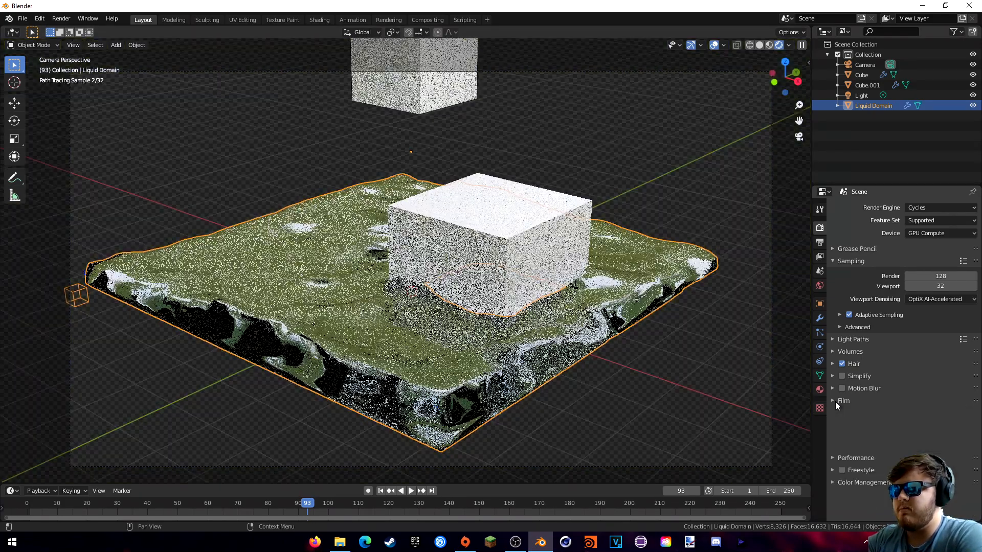
{"action": "middle_click_drag", "start_coordinate": [603, 232], "coordinate": [590, 302], "text": "shift"}
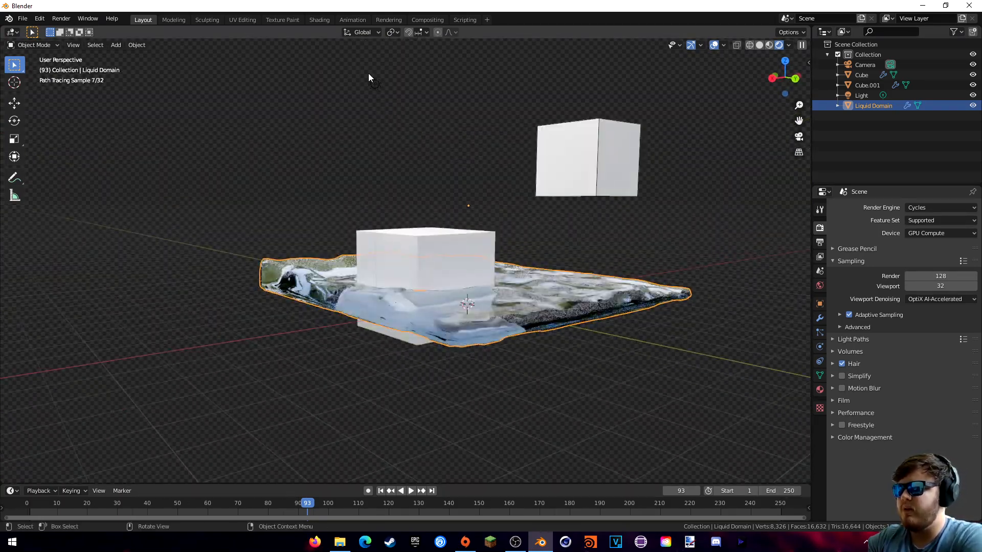
{"action": "left_click", "coordinate": [319, 20]}
- Show the Liquid Domain material's Glass BSDF and Volume Absorption nodes and arrange them in view
{"action": "left_click", "coordinate": [205, 318]}
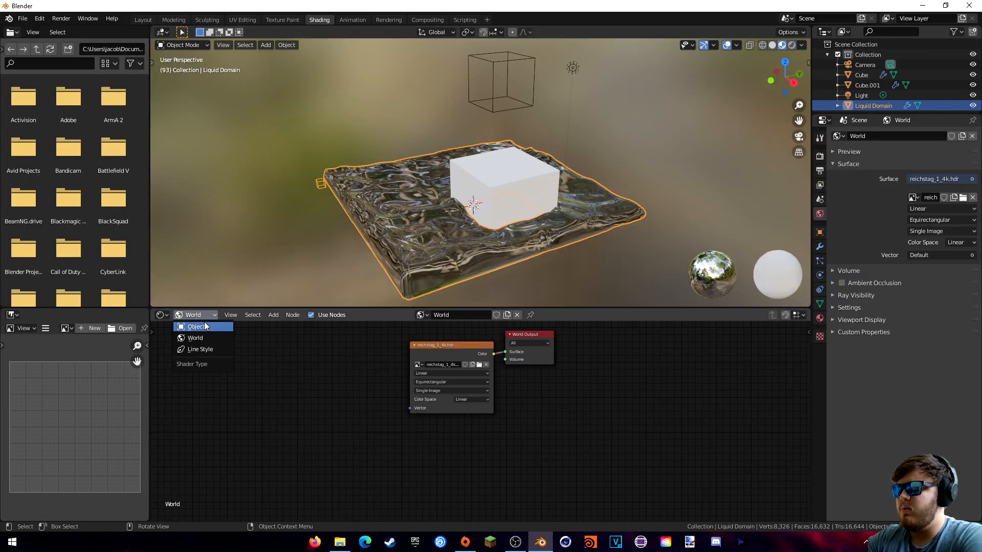
{"action": "left_click", "coordinate": [204, 325]}
{"action": "middle_click_drag", "start_coordinate": [567, 230], "coordinate": [494, 246], "text": "shift"}
{"action": "middle_click_drag", "start_coordinate": [601, 387], "coordinate": [314, 425]}
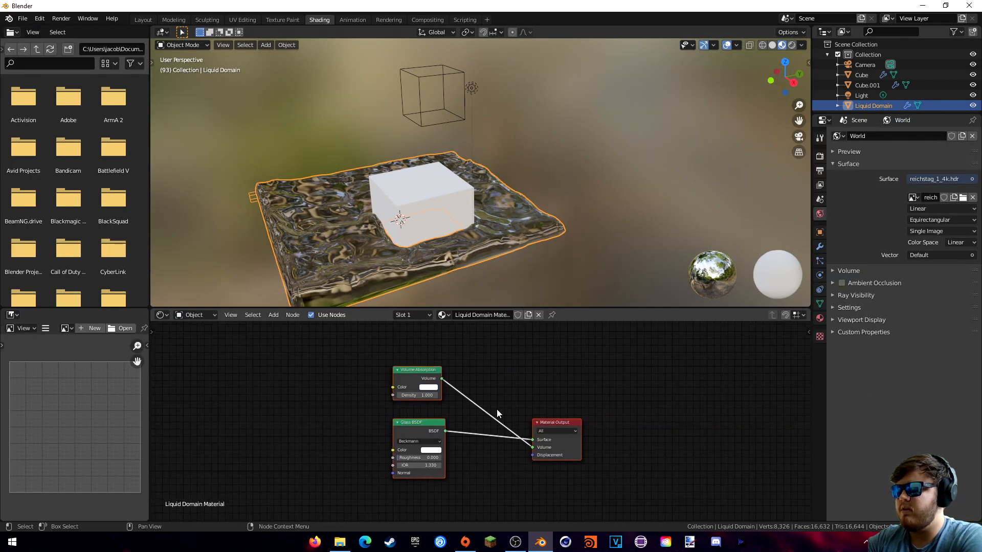
{"action": "scroll", "coordinate": [494, 412], "scroll_direction": "up", "scroll_amount": 5}
{"action": "middle_click_drag", "start_coordinate": [525, 385], "coordinate": [508, 381]}
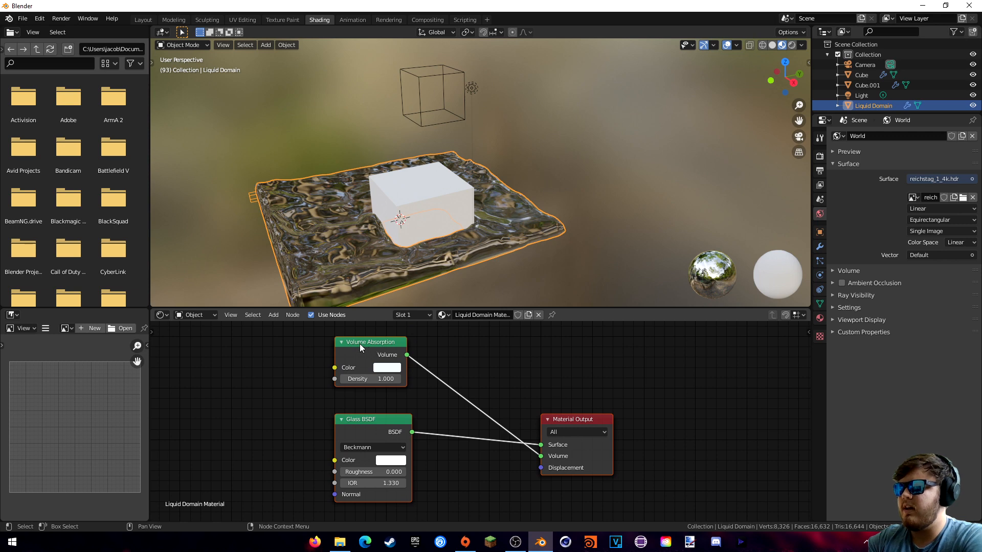
{"action": "left_click_drag", "start_coordinate": [360, 344], "coordinate": [388, 348]}
{"action": "left_click", "coordinate": [409, 402]}
{"action": "left_click", "coordinate": [418, 417]}
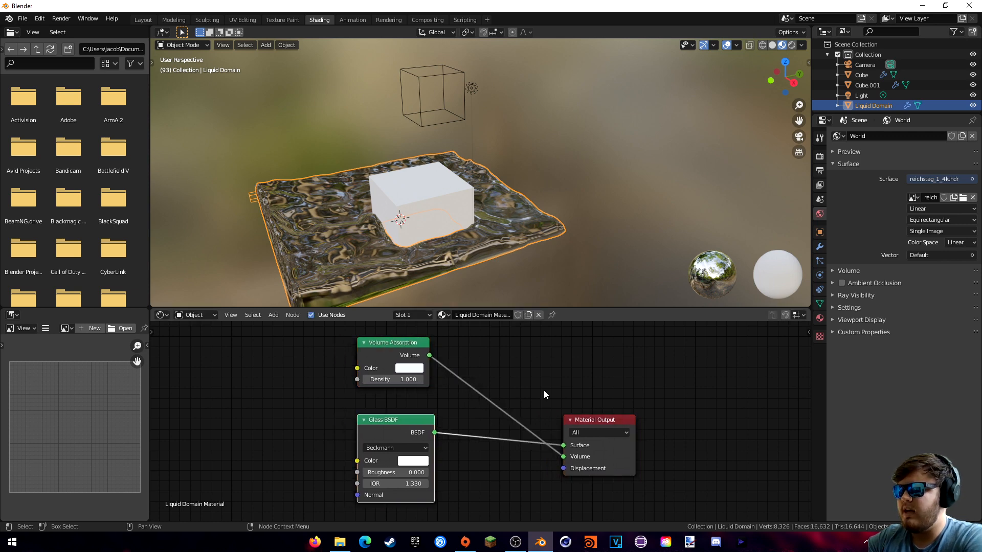
{"action": "middle_click_drag", "start_coordinate": [550, 373], "coordinate": [511, 365]}
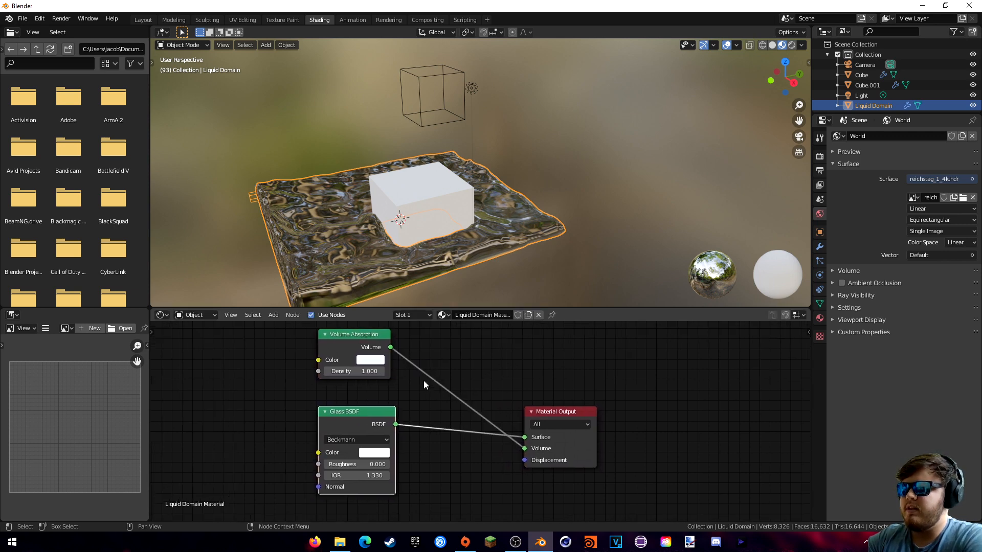
{"action": "left_click_drag", "start_coordinate": [306, 500], "coordinate": [425, 328]}
{"action": "left_click", "coordinate": [326, 394]}
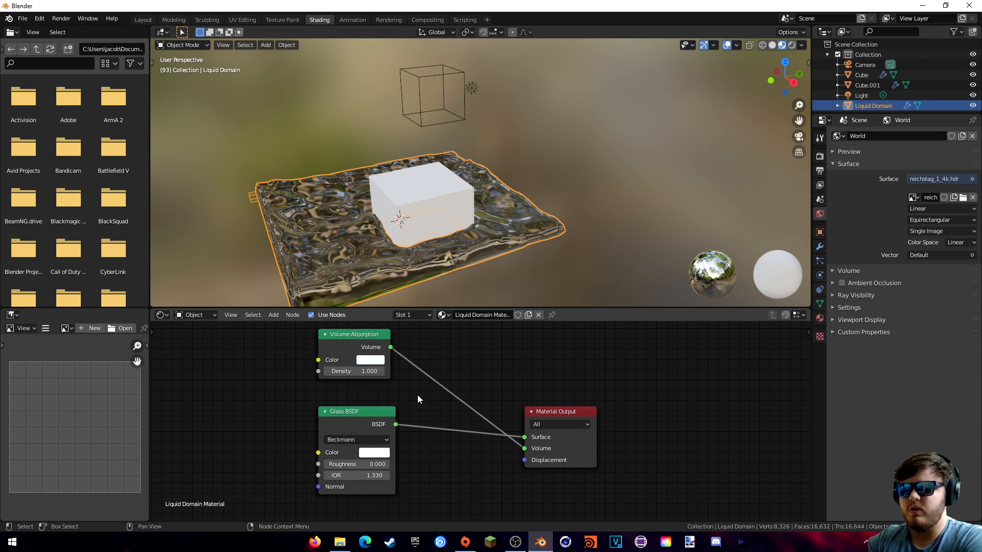
{"action": "mouse_move", "coordinate": [422, 405]}
{"action": "middle_mouse_down"}
{"action": "mouse_move", "coordinate": [414, 397]}
{"action": "mouse_move", "coordinate": [423, 402]}
{"action": "middle_mouse_up"}
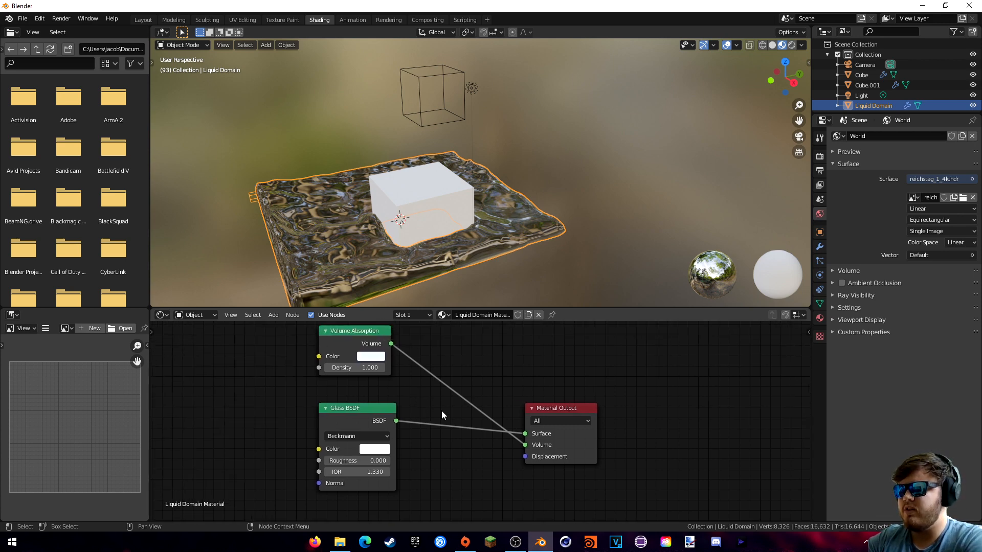
- Try a dark red glass colour and grey absorption colour, then undo back to white
{"action": "left_click", "coordinate": [381, 449]}
{"action": "left_click", "coordinate": [403, 369]}
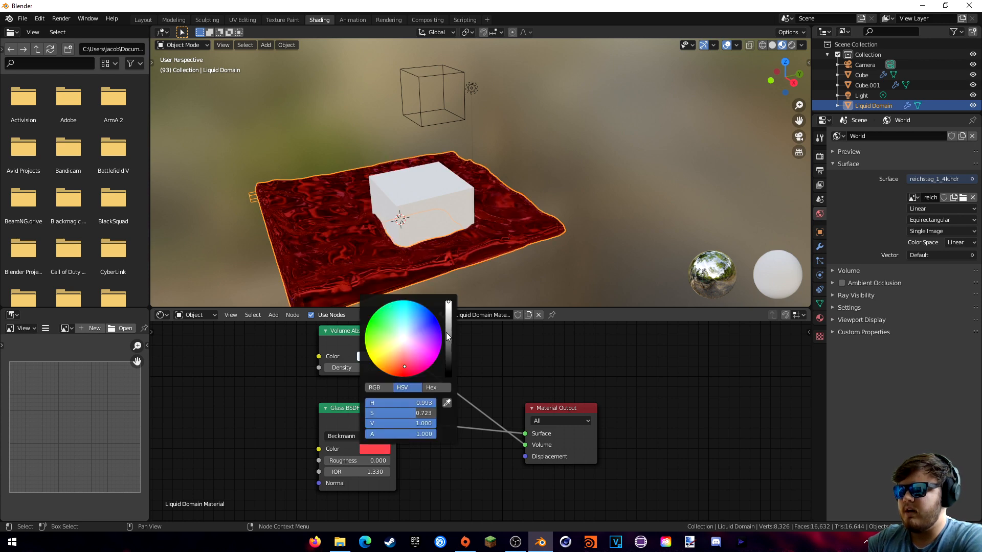
{"action": "left_click_drag", "start_coordinate": [449, 328], "coordinate": [480, 361]}
{"action": "left_click", "coordinate": [370, 356]}
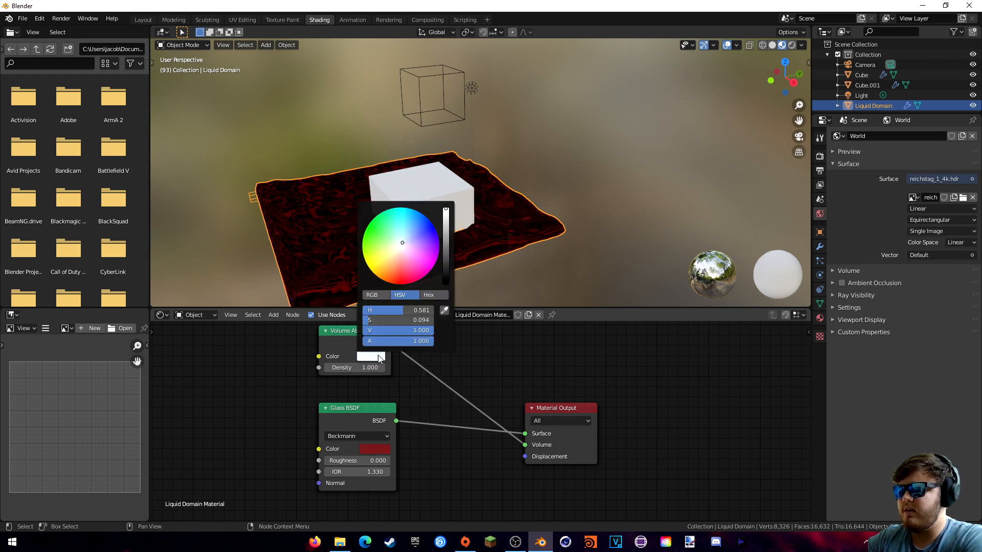
{"action": "left_click", "coordinate": [444, 272]}
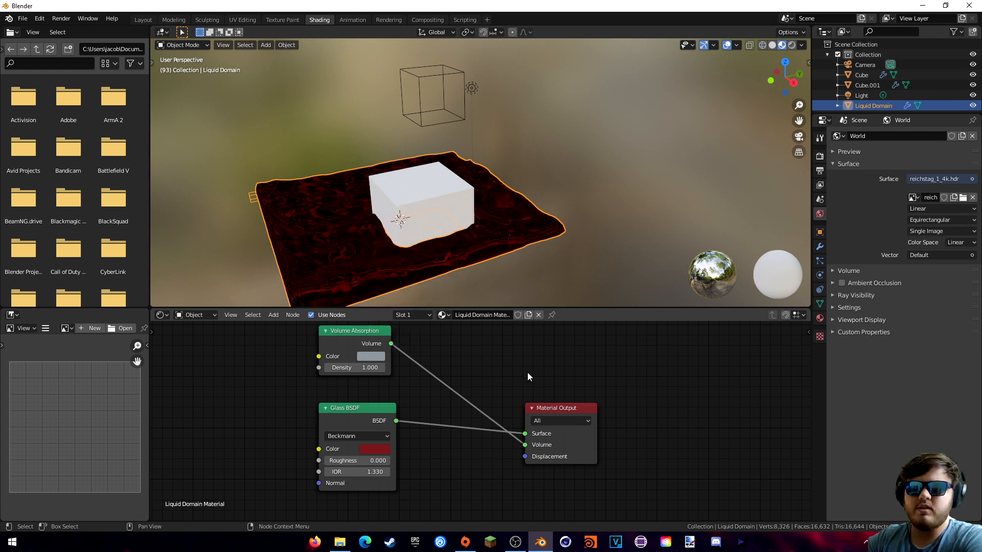
{"action": "key", "text": "ctrl+z"}
{"action": "key", "text": "ctrl+z"}
{"action": "key", "text": "ctrl+z"}
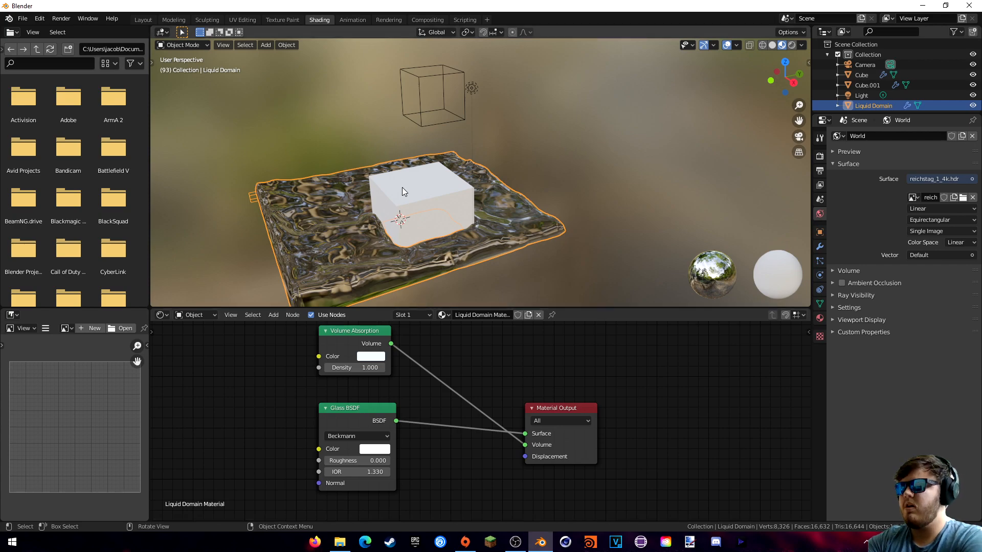
- Back in the Layout workspace, add a plane mesh and scale it up
{"action": "left_click", "coordinate": [145, 21]}
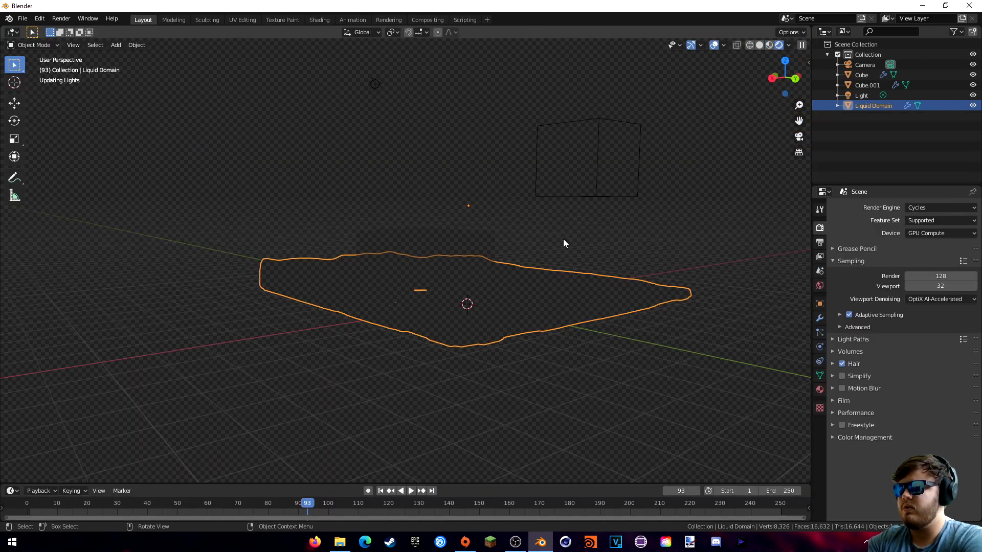
{"action": "middle_click_drag", "start_coordinate": [540, 240], "coordinate": [481, 230]}
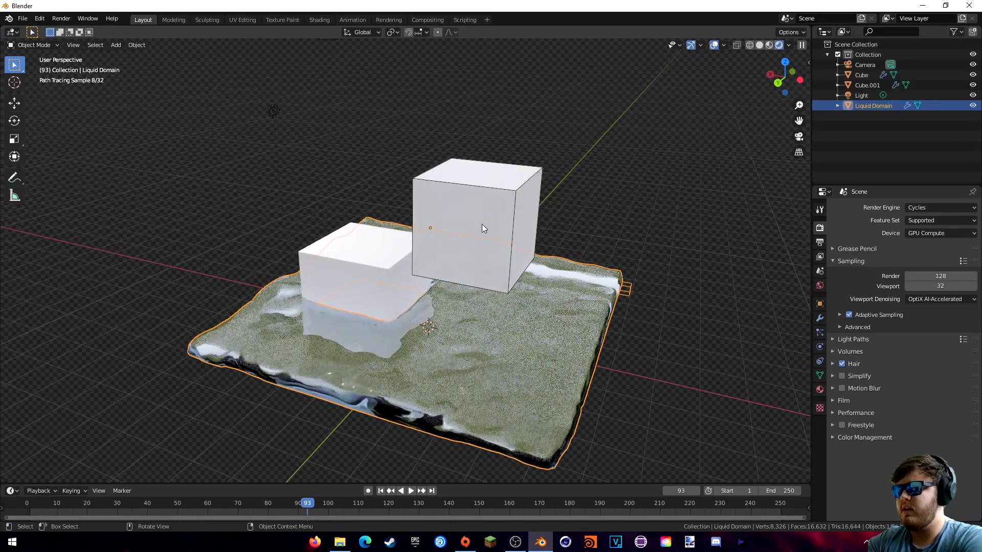
{"action": "key", "text": "z"}
{"action": "key", "text": "Escape"}
{"action": "middle_click_drag", "start_coordinate": [425, 210], "coordinate": [486, 215]}
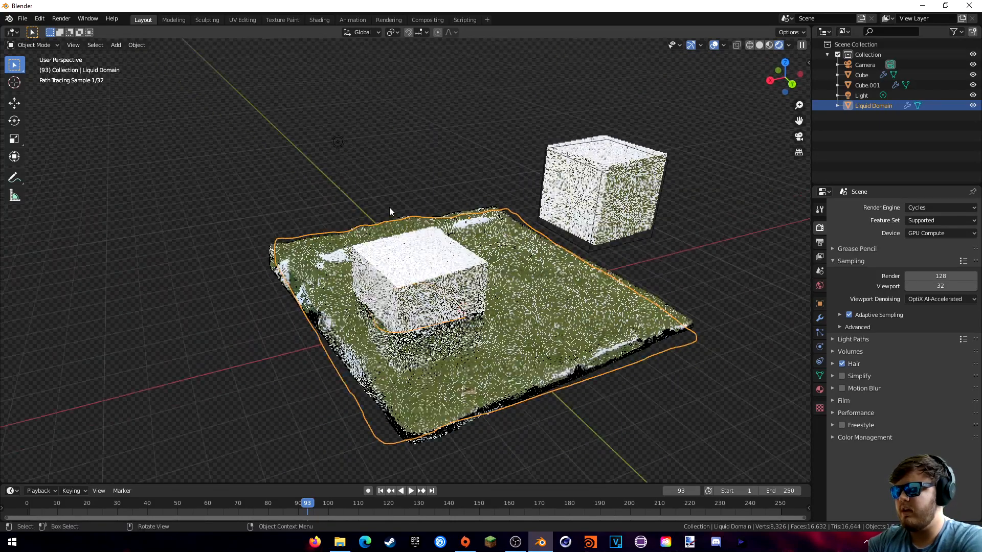
{"action": "key", "text": "shift+a"}
{"action": "mouse_move", "coordinate": [382, 205]}
{"action": "left_click", "coordinate": [444, 201]}
{"action": "key", "text": "s"}
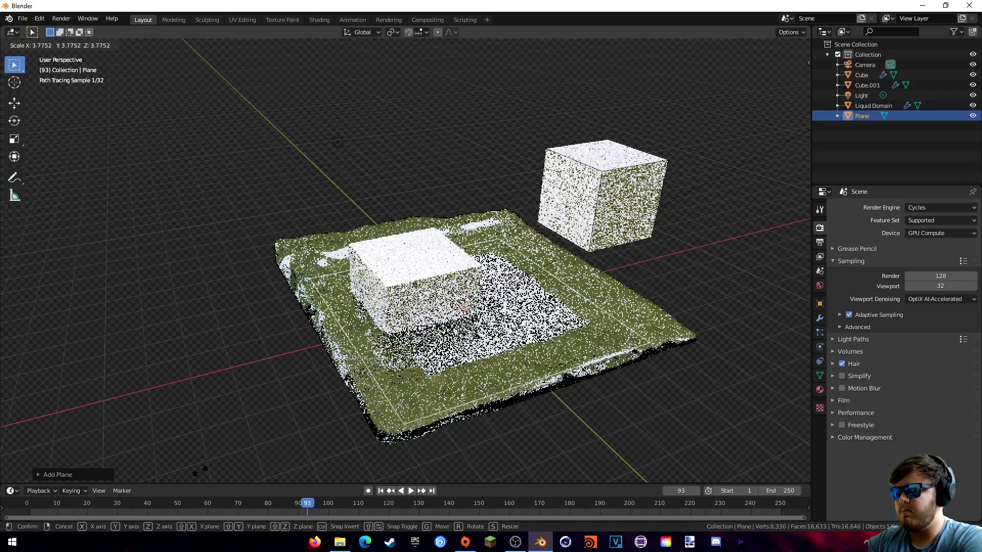
{"action": "left_click", "coordinate": [502, 324]}
- In front view, move the plane down to sit beneath the liquid
{"action": "key", "text": "KP_1"}
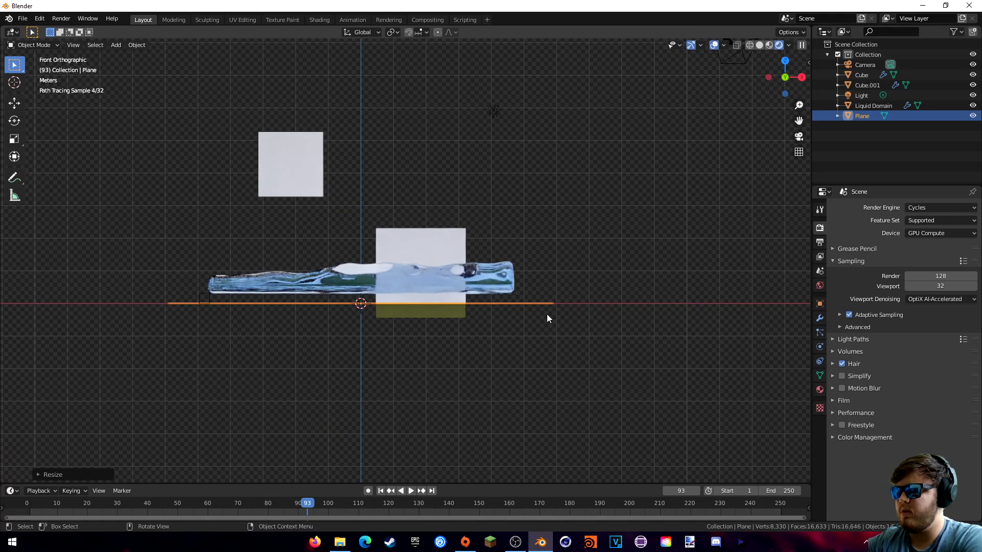
{"action": "key", "text": "g"}
{"action": "left_click", "coordinate": [517, 289]}
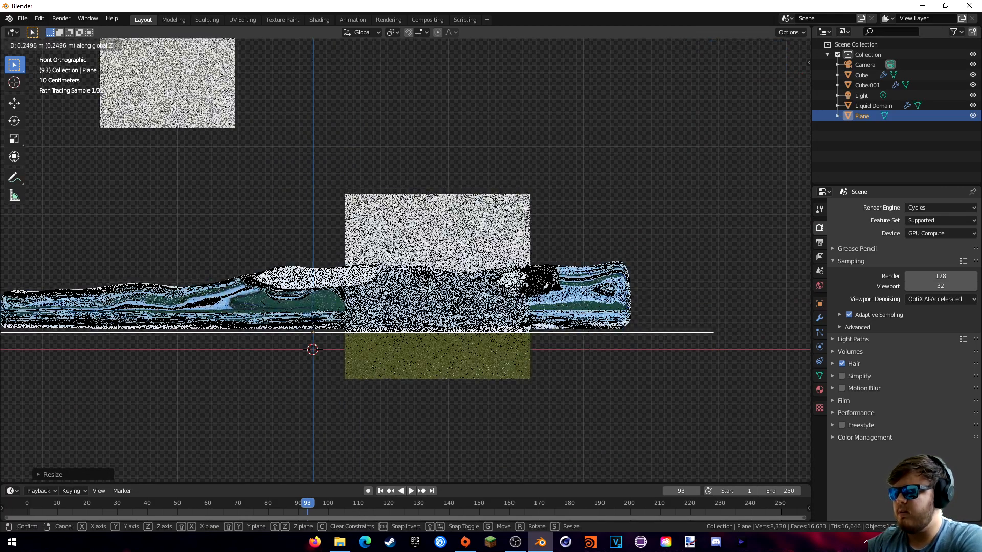
{"action": "middle_click_drag", "start_coordinate": [400, 301], "coordinate": [500, 289], "text": "shift"}
- In solid shading, enlarge the floor plane greatly and render the current frame with F12
{"action": "key", "text": "z"}
{"action": "left_click", "coordinate": [570, 284]}
{"action": "mouse_move", "coordinate": [567, 285]}
{"action": "middle_mouse_down"}
{"action": "mouse_move", "coordinate": [517, 323]}
{"action": "mouse_move", "coordinate": [545, 274]}
{"action": "middle_mouse_up"}
{"action": "scroll", "coordinate": [534, 315], "scroll_direction": "down", "scroll_amount": 6}
{"action": "key", "text": "s"}
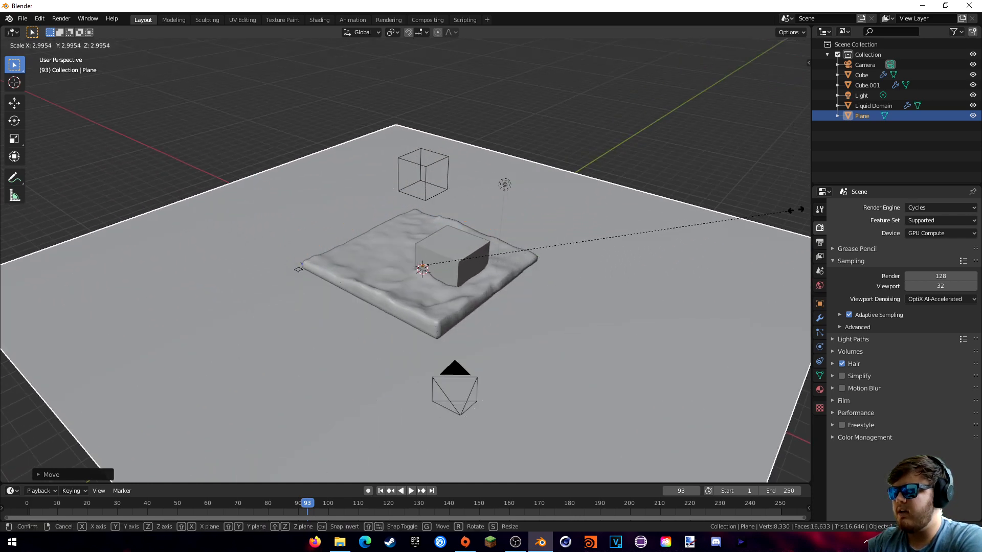
{"action": "left_click", "coordinate": [14, 205]}
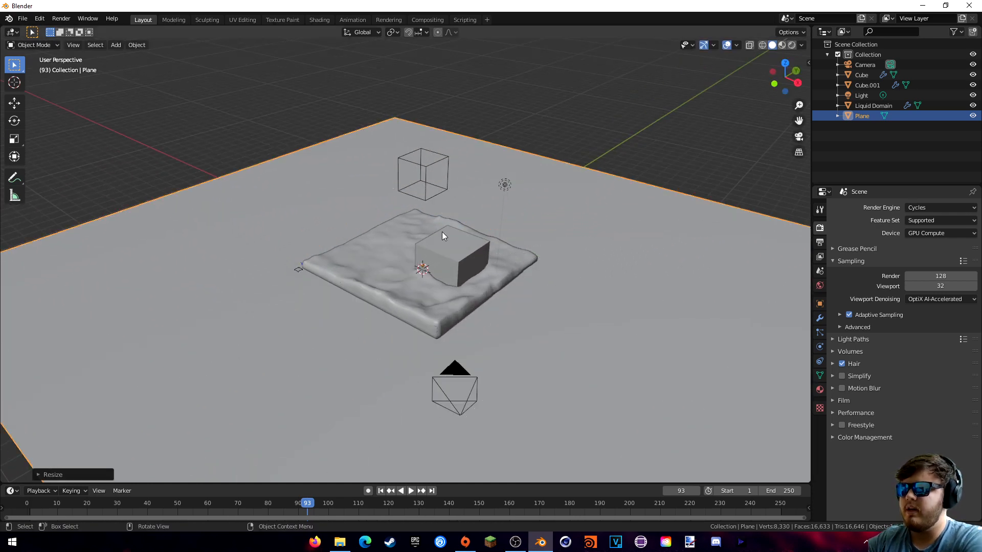
{"action": "key", "text": "F12"}
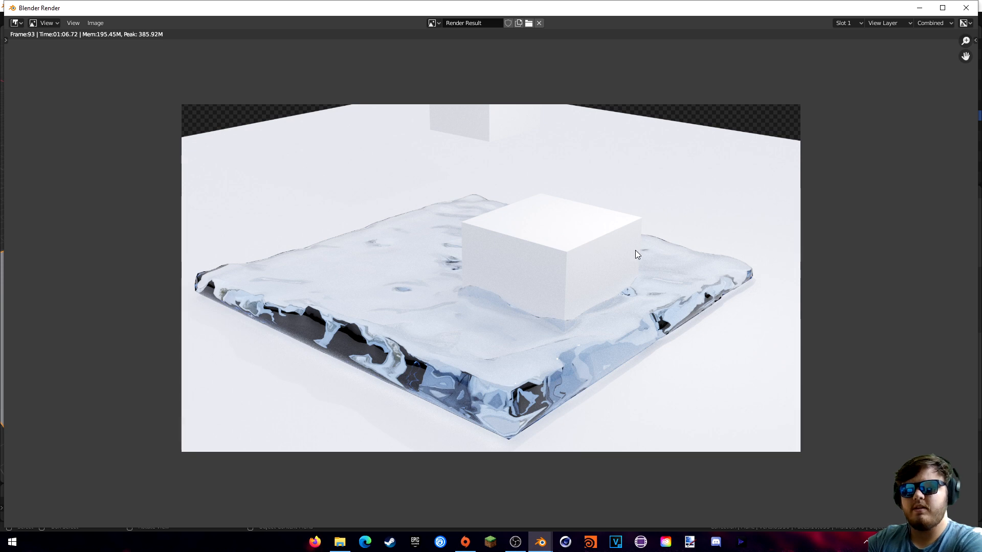
{"action": "mouse_move", "coordinate": [634, 236]}
{"action": "middle_mouse_down"}
{"action": "mouse_move", "coordinate": [643, 239]}
{"action": "mouse_move", "coordinate": [621, 247]}
{"action": "middle_mouse_up"}
{"action": "scroll", "coordinate": [616, 287], "scroll_direction": "up", "scroll_amount": 1}
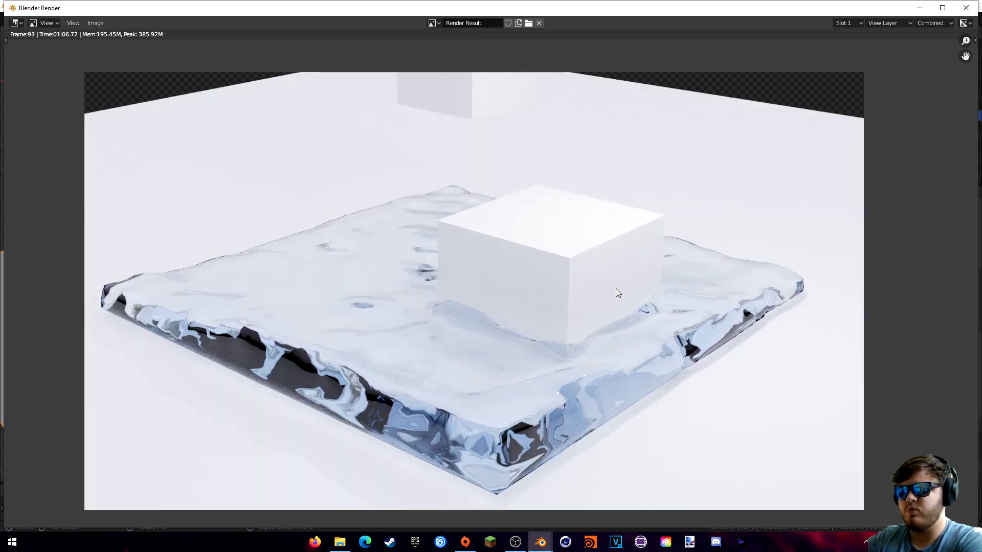
{"action": "middle_click_drag", "start_coordinate": [588, 302], "coordinate": [563, 320]}
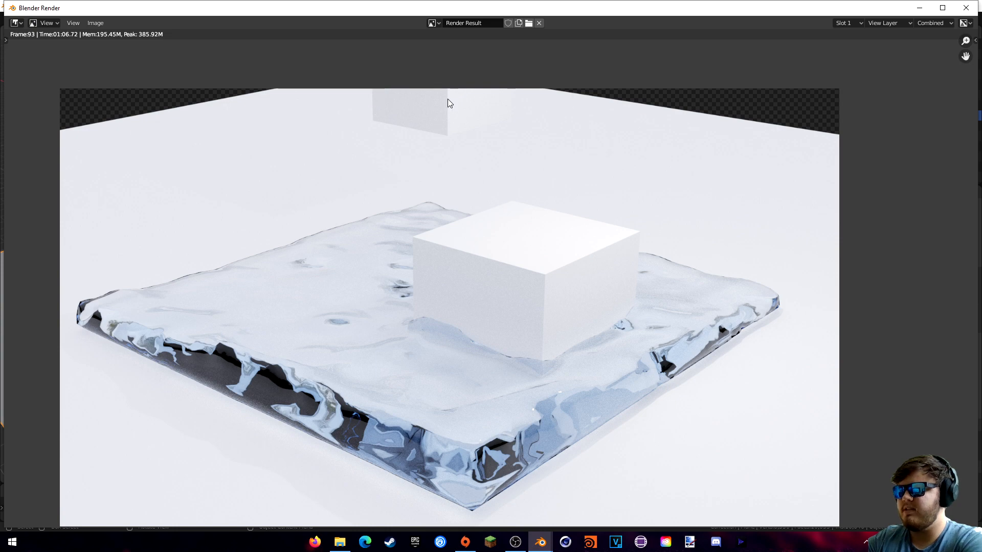
{"action": "left_click", "coordinate": [967, 8]}
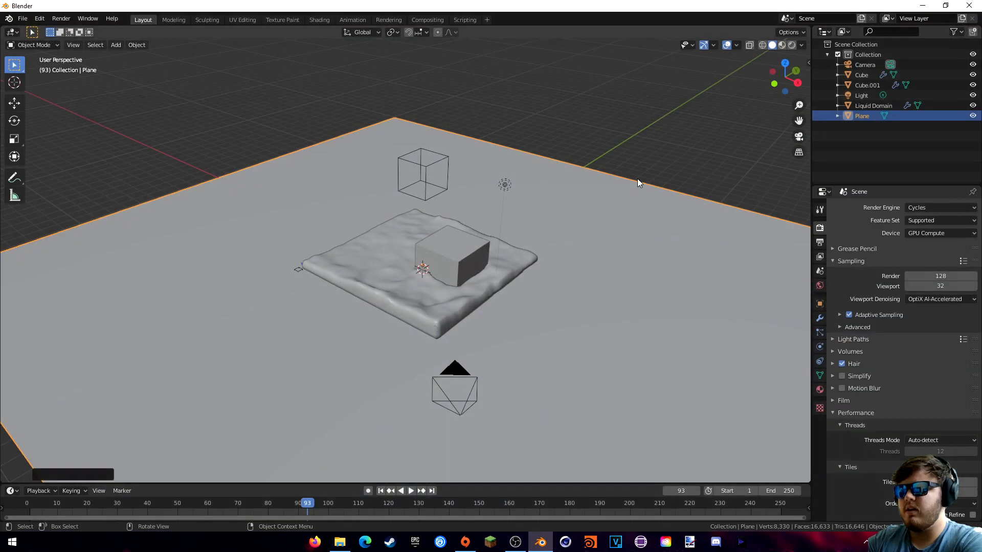
- Enable the outliner's restriction toggles and disable the wireframe Cube in the viewports
{"action": "left_click", "coordinate": [955, 32]}
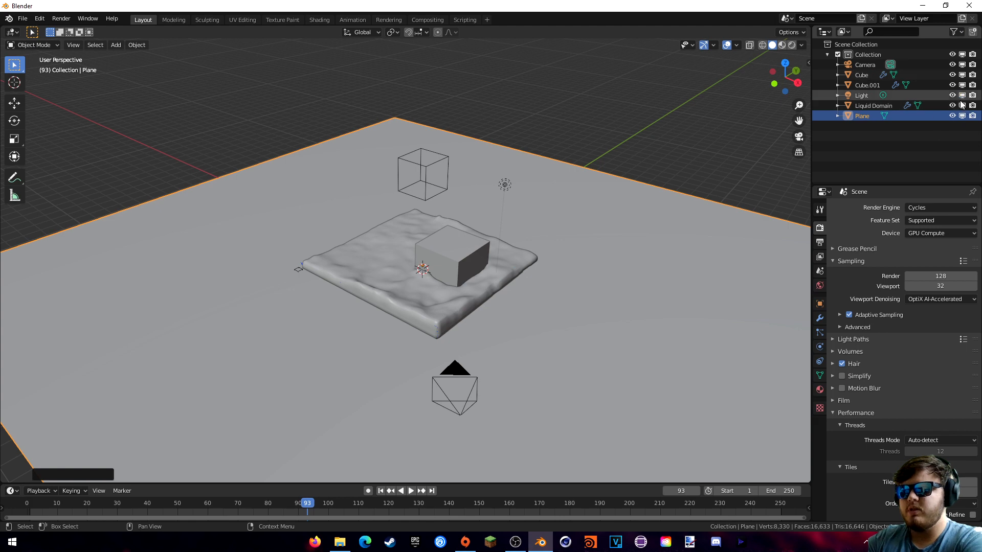
{"action": "left_click", "coordinate": [428, 198]}
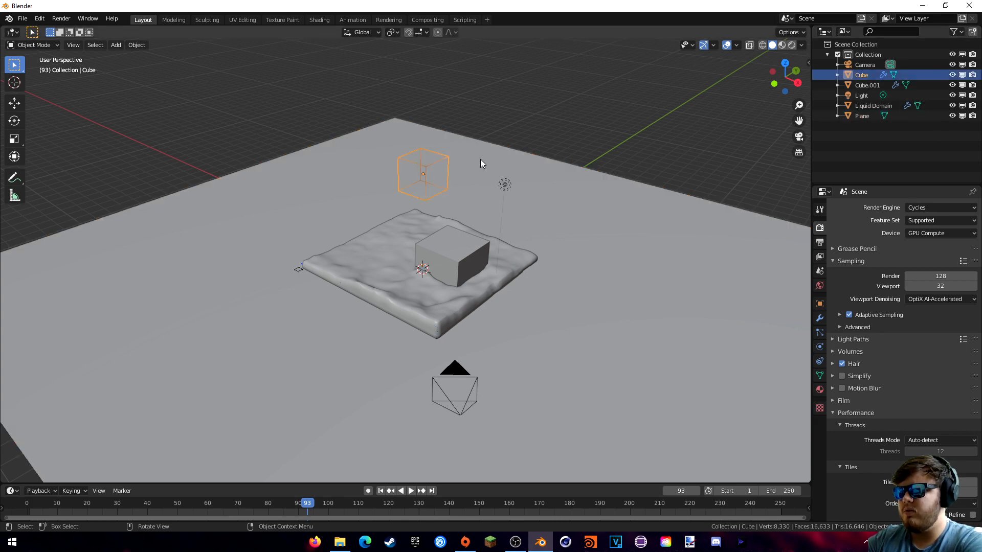
{"action": "left_click", "coordinate": [952, 76]}
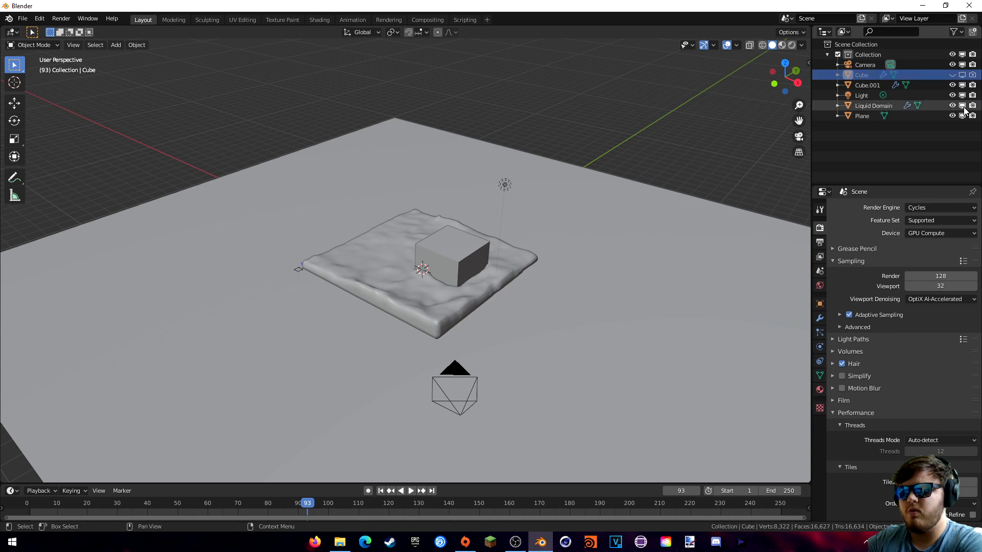
{"action": "middle_click_drag", "start_coordinate": [552, 197], "coordinate": [565, 209]}
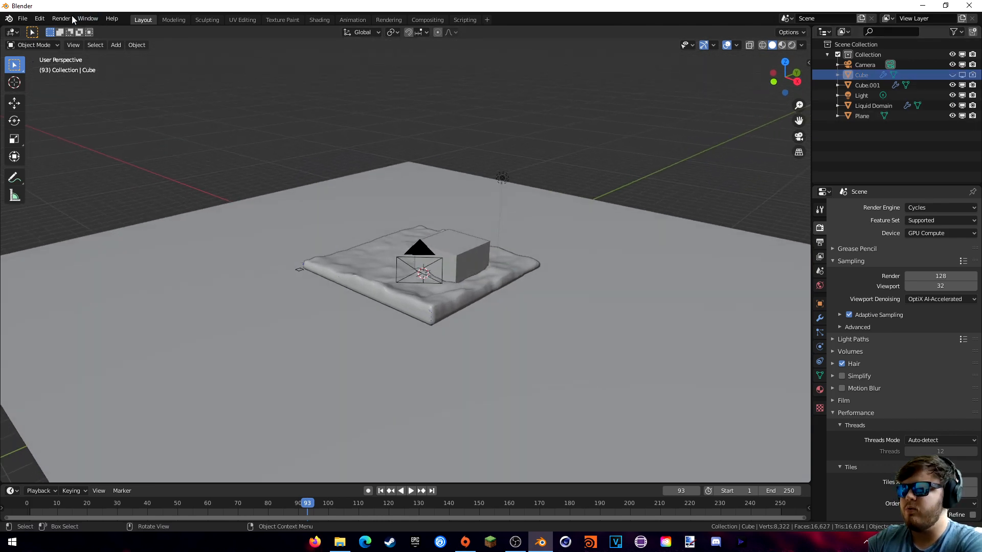
{"action": "left_click", "coordinate": [61, 18]}
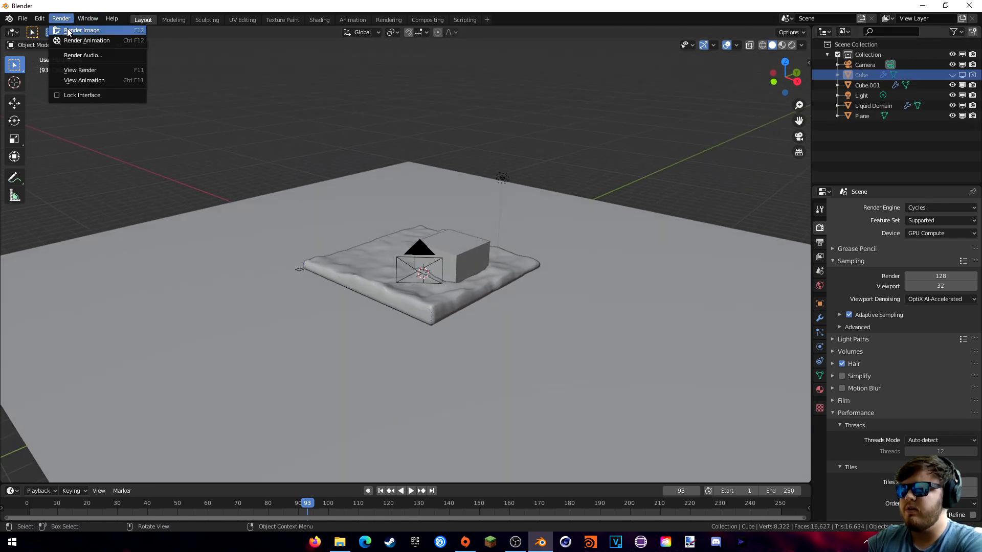
{"action": "left_click", "coordinate": [77, 29]}
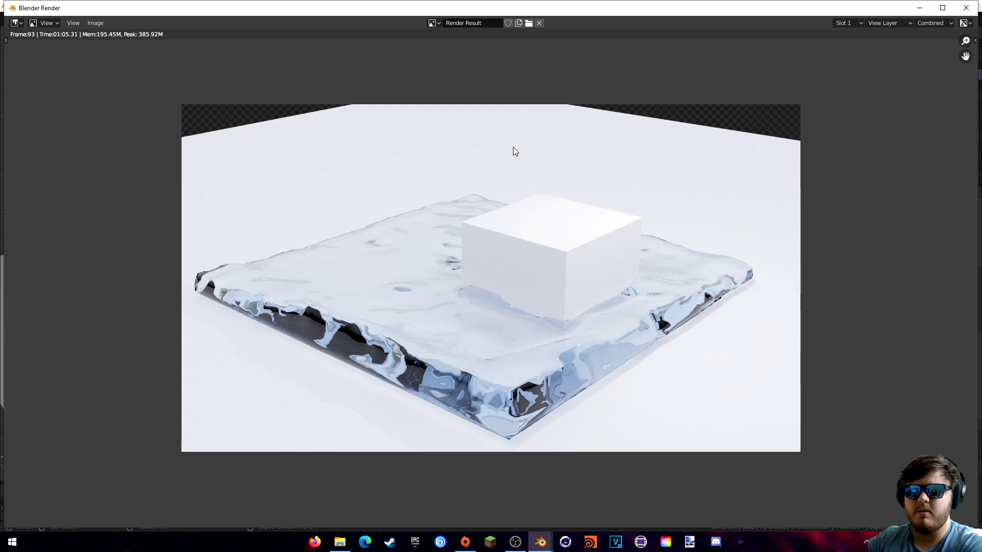
{"action": "key", "text": "Escape"}
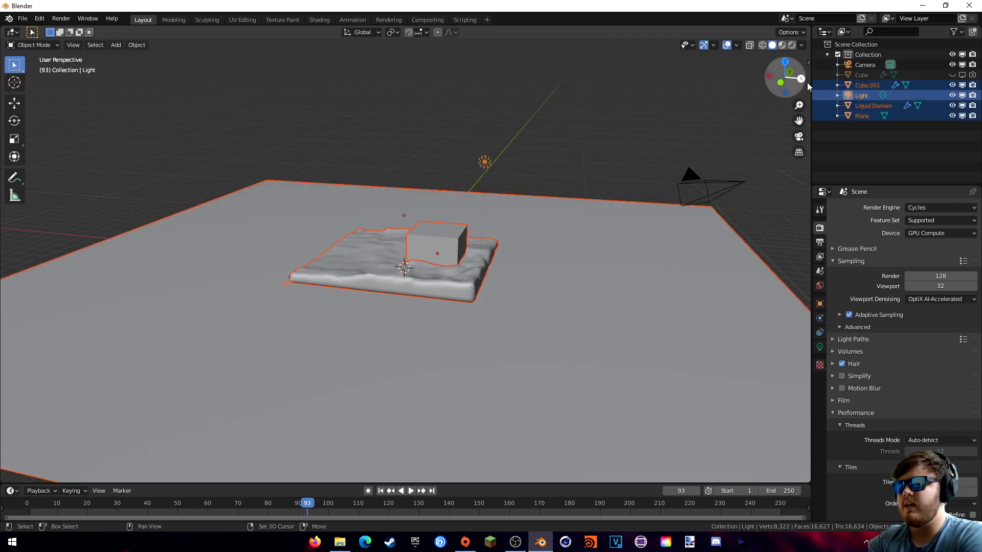
- Delete the Plane, Liquid Domain, Cube.001 and Light objects together
{"action": "left_click", "coordinate": [862, 75], "text": "shift"}
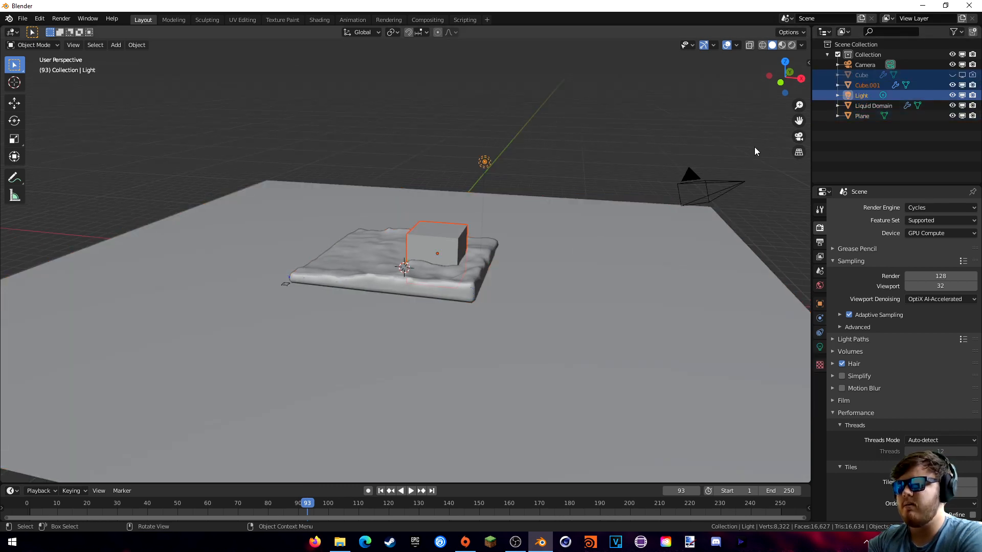
{"action": "left_click", "coordinate": [492, 292]}
{"action": "left_click", "coordinate": [438, 287], "text": "shift"}
{"action": "left_click", "coordinate": [438, 250], "text": "shift"}
{"action": "left_click", "coordinate": [484, 163], "text": "shift"}
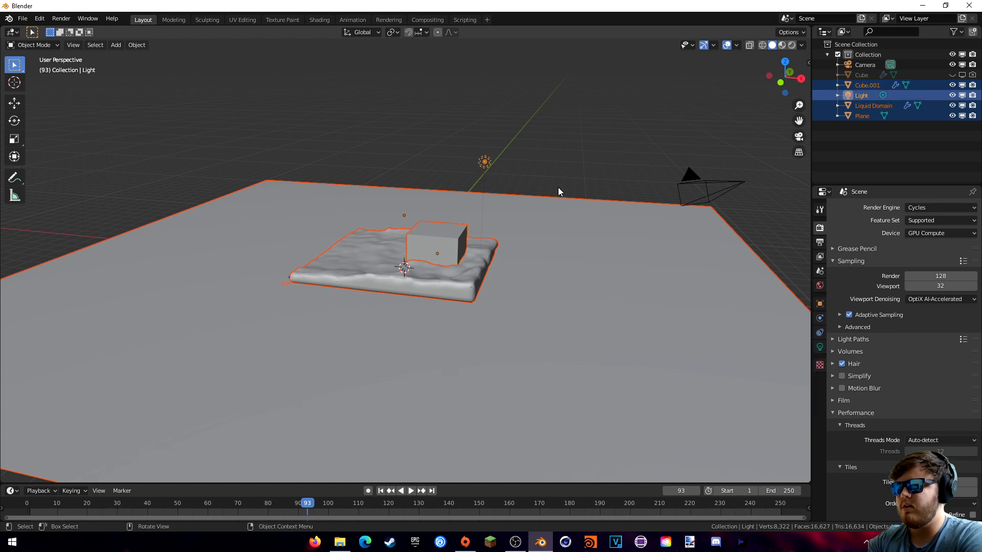
{"action": "key", "text": "Delete"}
- Unhide the hidden Cube with Alt+H and delete it too
{"action": "left_click", "coordinate": [858, 75]}
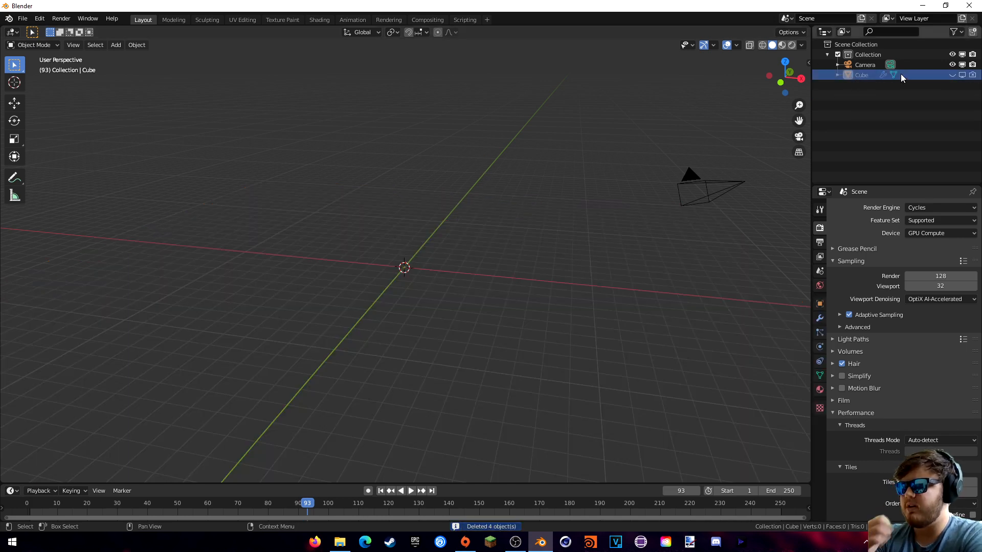
{"action": "key", "text": "alt+h"}
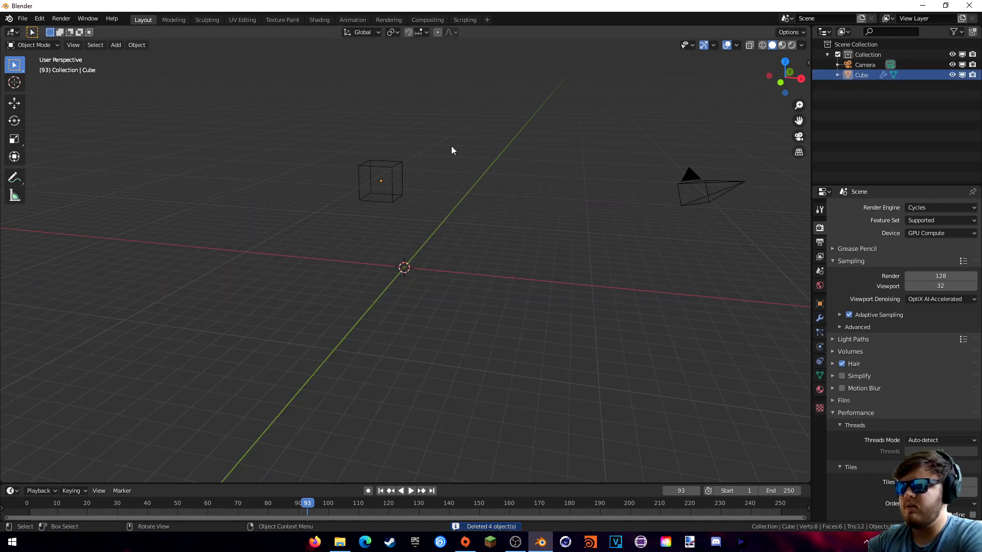
{"action": "key", "text": "Delete"}
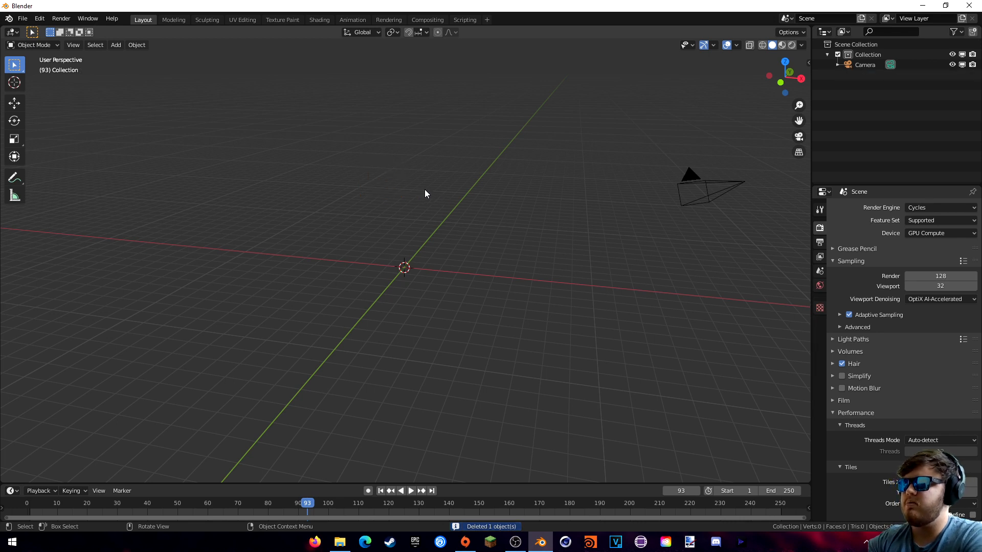
{"action": "key", "text": "shift+a"}
- Add a new cube and convert it to a Quick Liquid setup in front view
{"action": "mouse_move", "coordinate": [384, 188]}
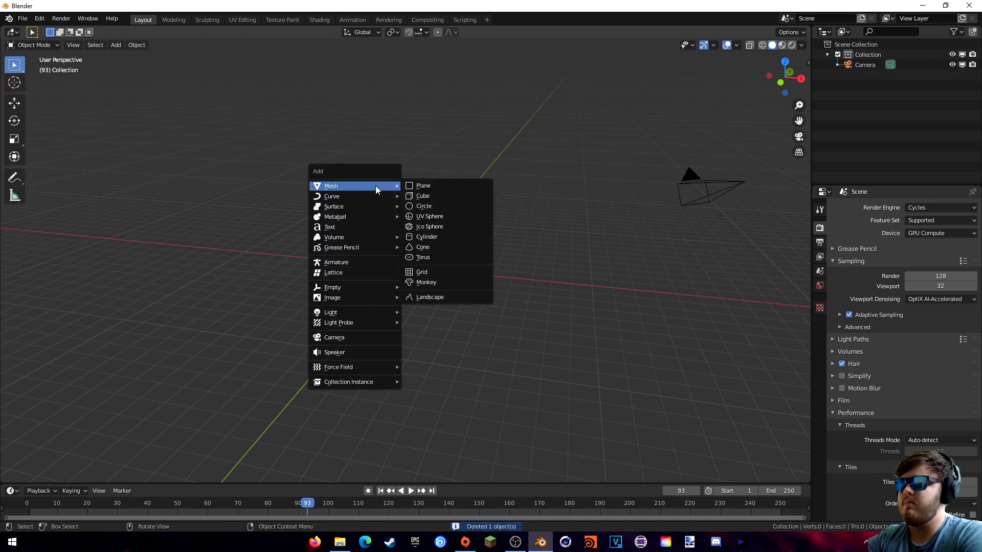
{"action": "left_click", "coordinate": [425, 196]}
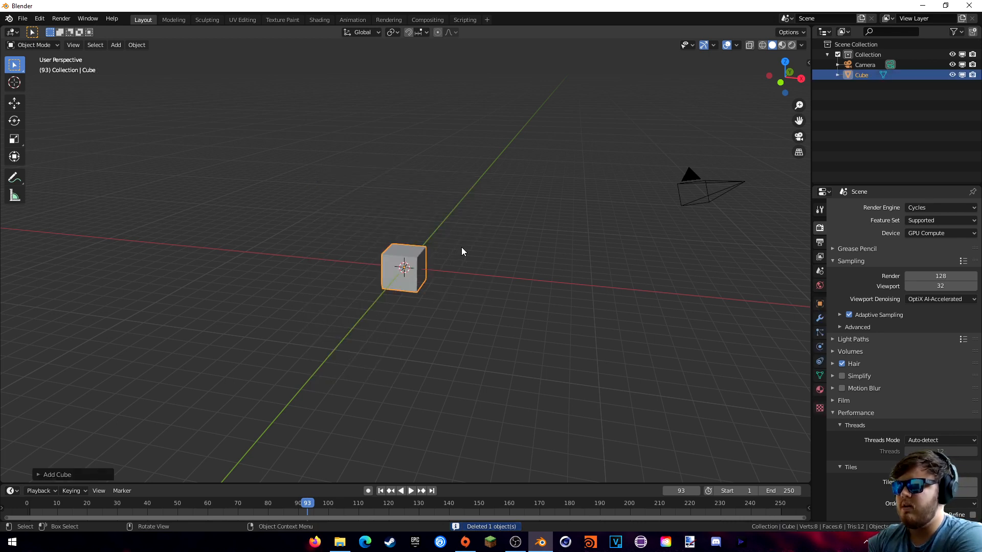
{"action": "key", "text": "KP_1"}
{"action": "key", "text": "F3"}
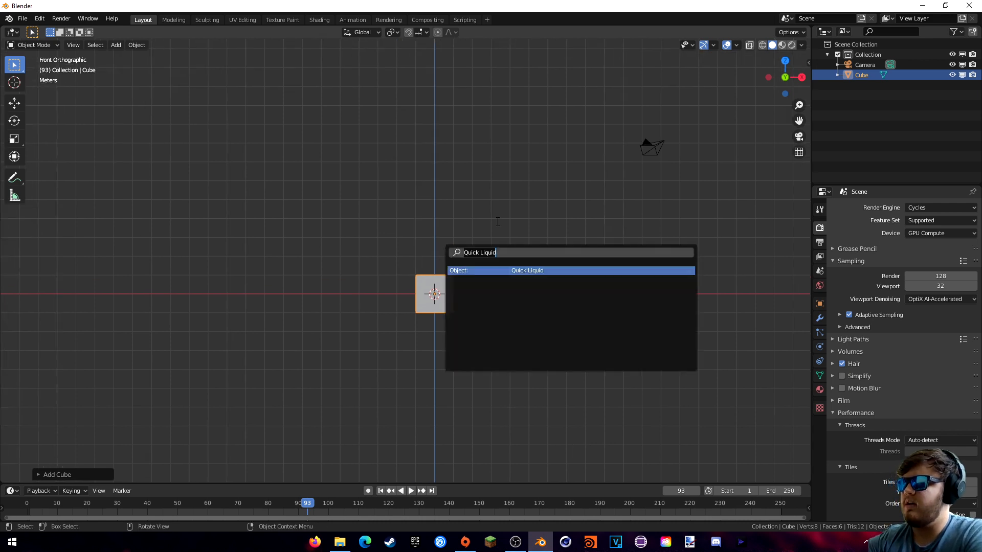
{"action": "left_click", "coordinate": [514, 273]}
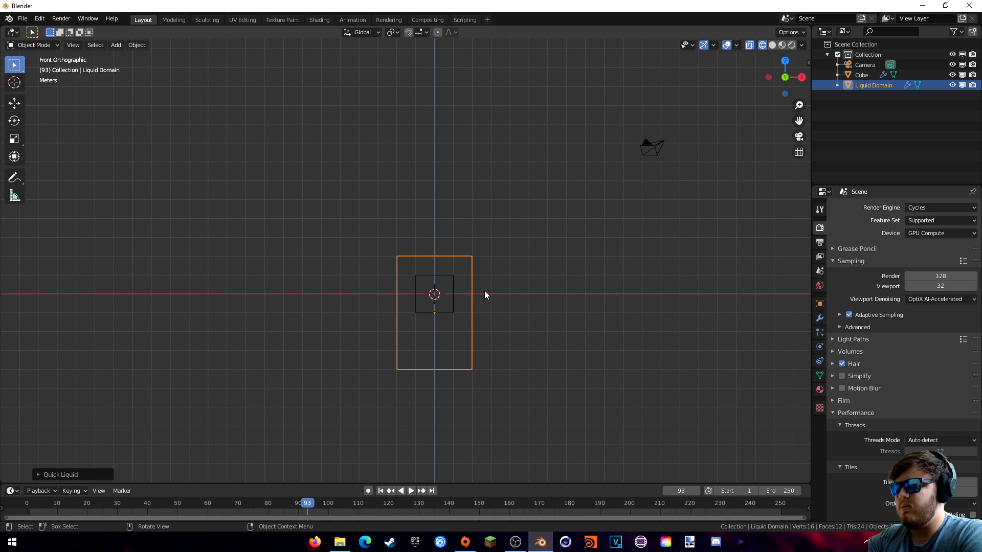
- Enlarge the Liquid Domain box and stretch it much taller along Z
{"action": "key", "text": "s"}
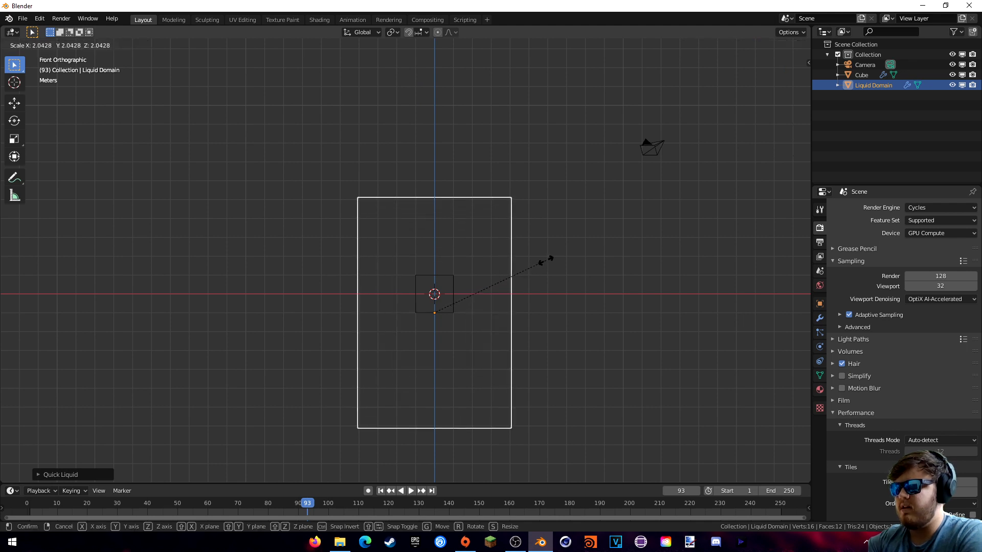
{"action": "left_click", "coordinate": [547, 261]}
{"action": "middle_click_drag", "start_coordinate": [499, 286], "coordinate": [458, 229], "text": "shift"}
{"action": "key", "text": "s"}
{"action": "key", "text": "z"}
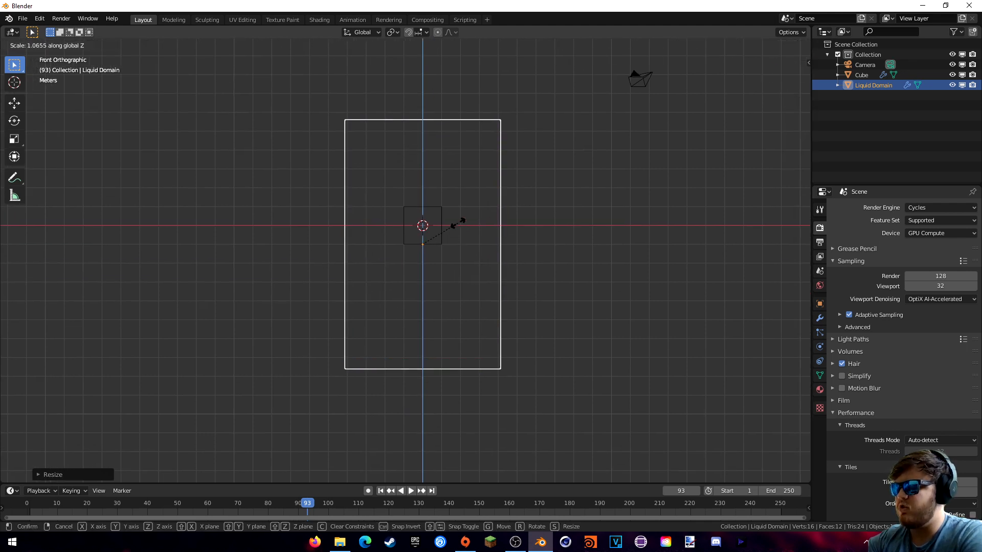
{"action": "left_click", "coordinate": [454, 155]}
{"action": "middle_click_drag", "start_coordinate": [455, 156], "coordinate": [453, 238], "text": "shift"}
{"action": "key", "text": "s"}
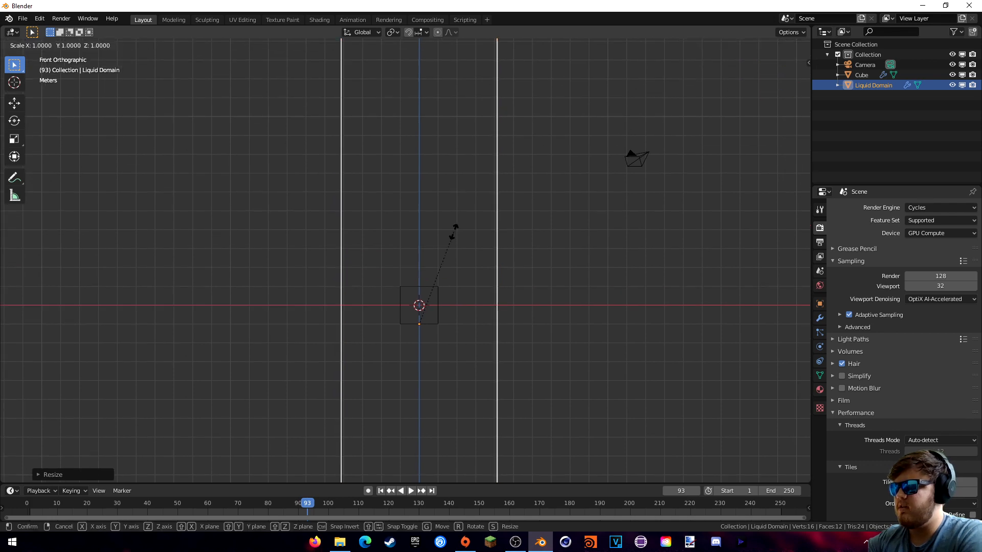
{"action": "left_click", "coordinate": [498, 212]}
{"action": "scroll", "coordinate": [496, 216], "scroll_direction": "down", "scroll_amount": 3}
{"action": "scroll", "coordinate": [496, 216], "scroll_direction": "down", "scroll_amount": 2}
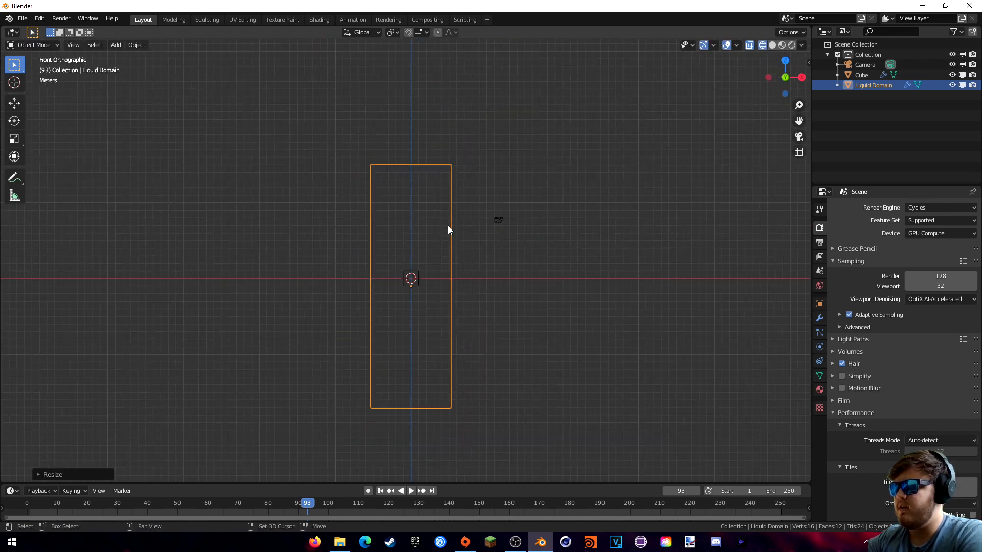
{"action": "middle_click_drag", "start_coordinate": [440, 225], "coordinate": [444, 232], "text": "shift"}
- Move the domain up along Z so its bottom rests on the ground line
{"action": "key", "text": "g"}
{"action": "key", "text": "z"}
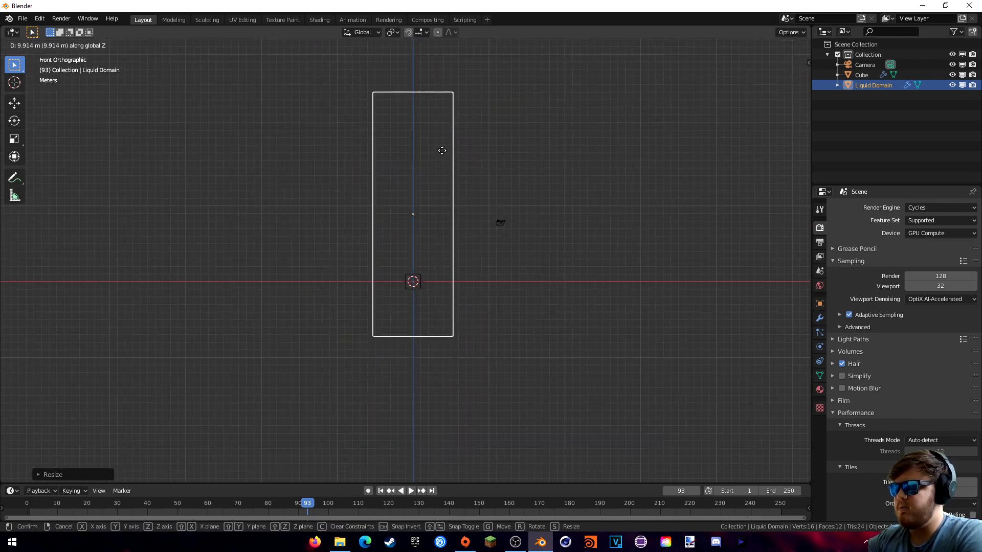
{"action": "left_click", "coordinate": [444, 99]}
{"action": "middle_click_drag", "start_coordinate": [443, 251], "coordinate": [455, 352], "text": "shift"}
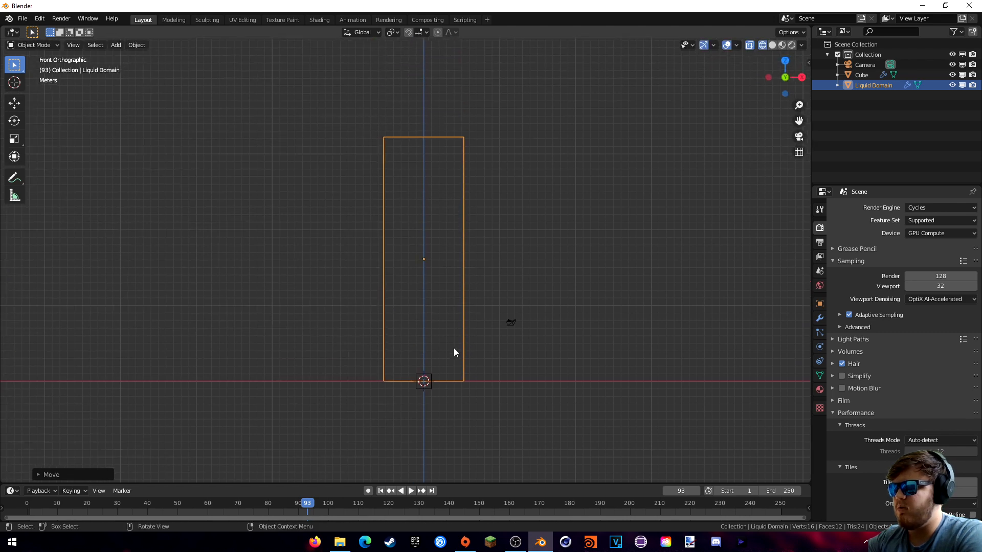
- Move the small Cube from the origin up near the top of the domain
{"action": "left_click", "coordinate": [433, 371]}
{"action": "key", "text": "g"}
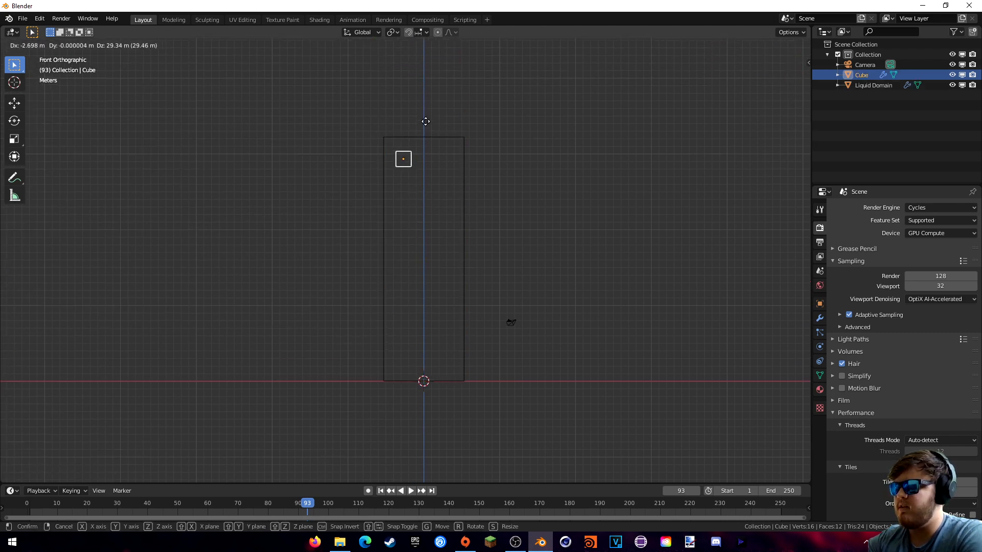
{"action": "left_click", "coordinate": [424, 120]}
{"action": "scroll", "coordinate": [440, 159], "scroll_direction": "up", "scroll_amount": 4}
{"action": "middle_click_drag", "start_coordinate": [428, 147], "coordinate": [453, 346], "text": "shift"}
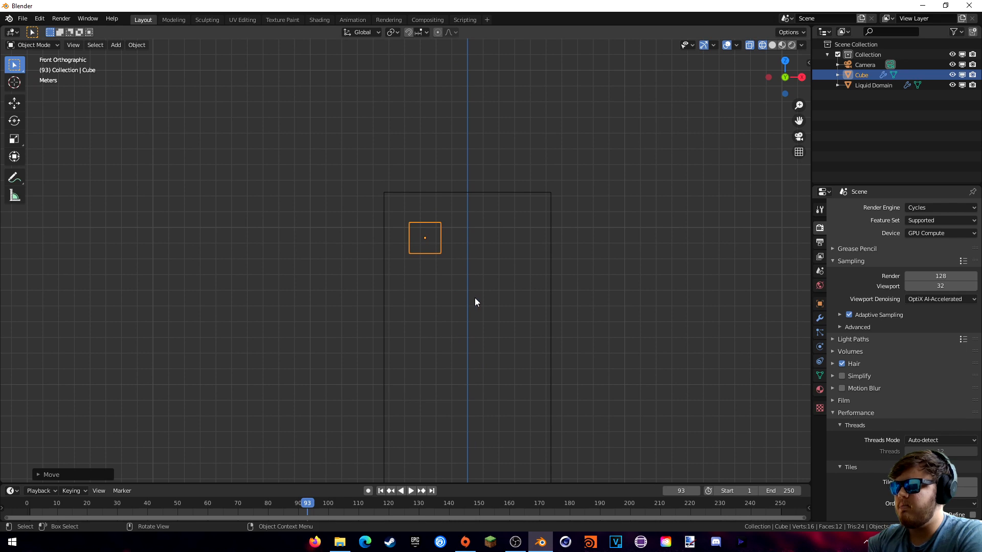
{"action": "middle_click_drag", "start_coordinate": [475, 298], "coordinate": [457, 273]}
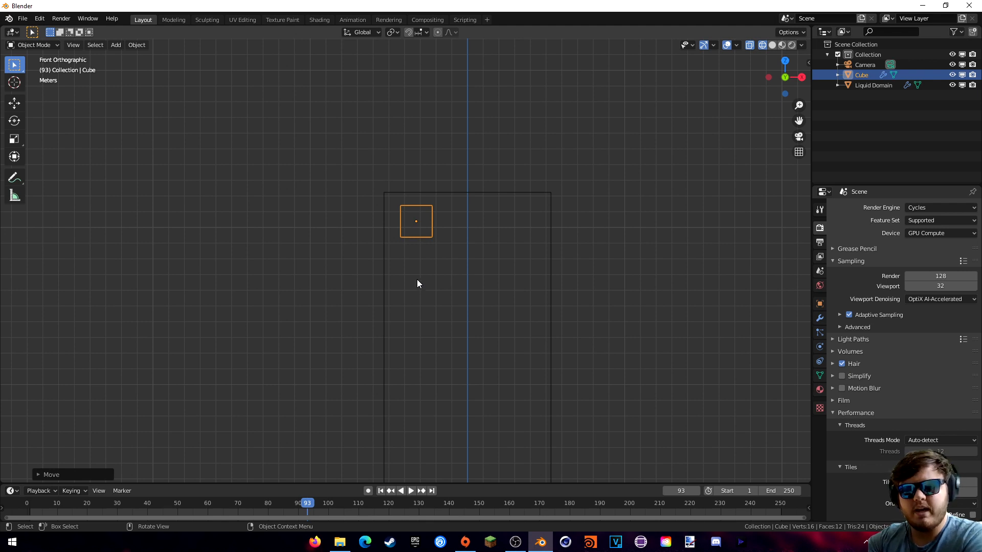
{"action": "key", "text": "shift+a"}
- Add a new cube and place it up inside the domain
{"action": "mouse_move", "coordinate": [409, 261]}
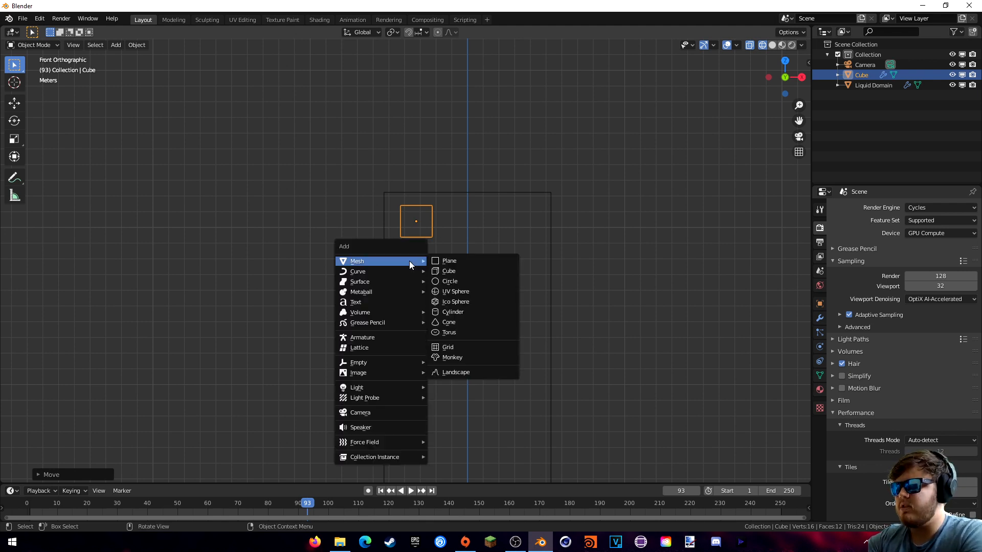
{"action": "left_click", "coordinate": [450, 271]}
{"action": "mouse_move", "coordinate": [441, 288]}
{"action": "middle_mouse_down"}
{"action": "mouse_move", "coordinate": [456, 314]}
{"action": "mouse_move", "coordinate": [434, 299]}
{"action": "middle_mouse_up"}
{"action": "key", "text": "g"}
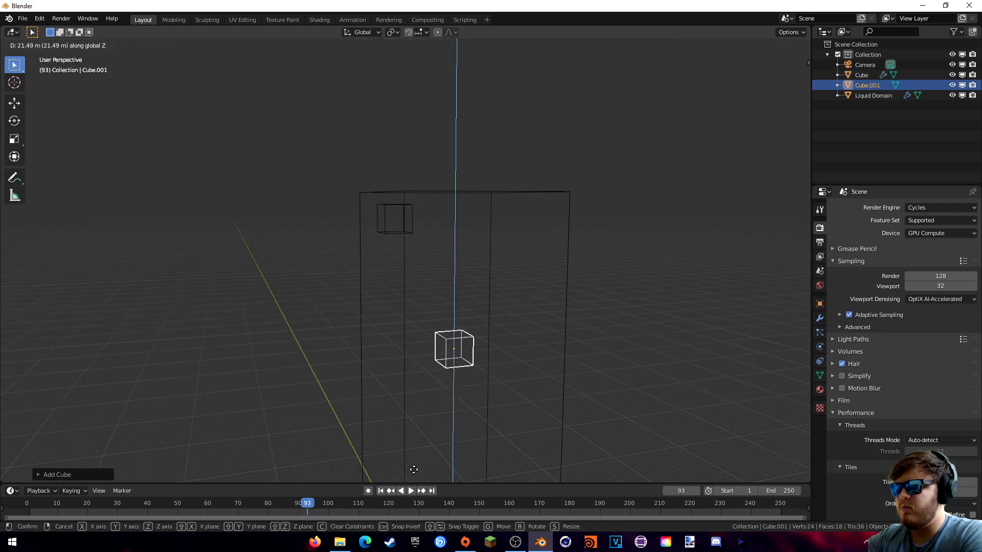
{"action": "left_click", "coordinate": [459, 385]}
{"action": "key", "text": "shift+z"}
{"action": "key", "text": "shift+z"}
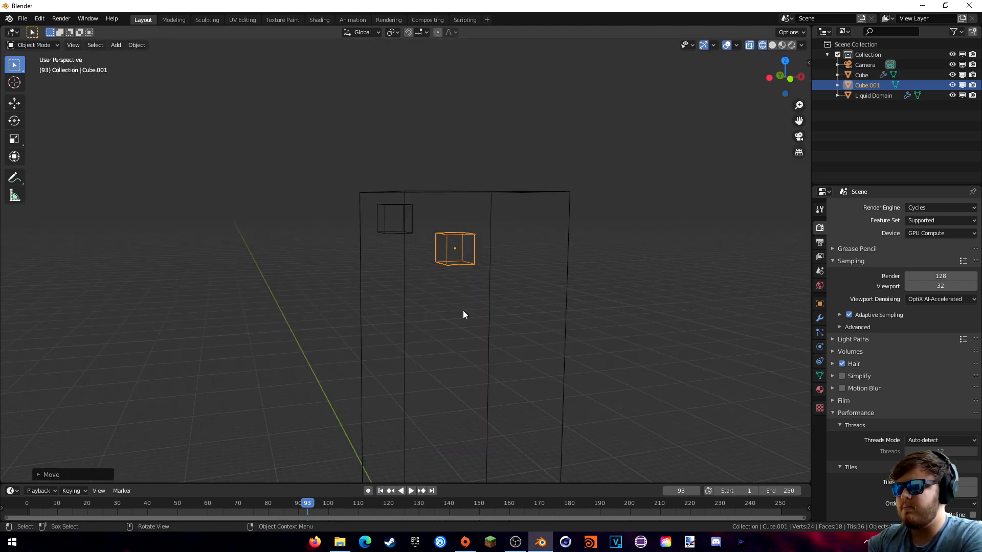
{"action": "middle_click_drag", "start_coordinate": [462, 311], "coordinate": [556, 342]}
- Scale the new cube up, then stretch it along X and Z into a long box
{"action": "key", "text": "s"}
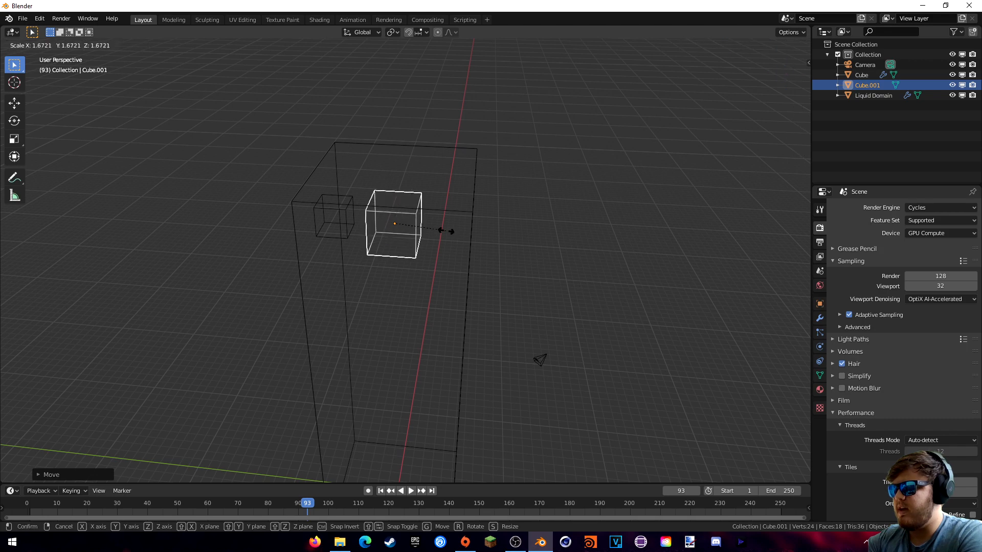
{"action": "left_click", "coordinate": [446, 231]}
{"action": "key", "text": "s"}
{"action": "key", "text": "x"}
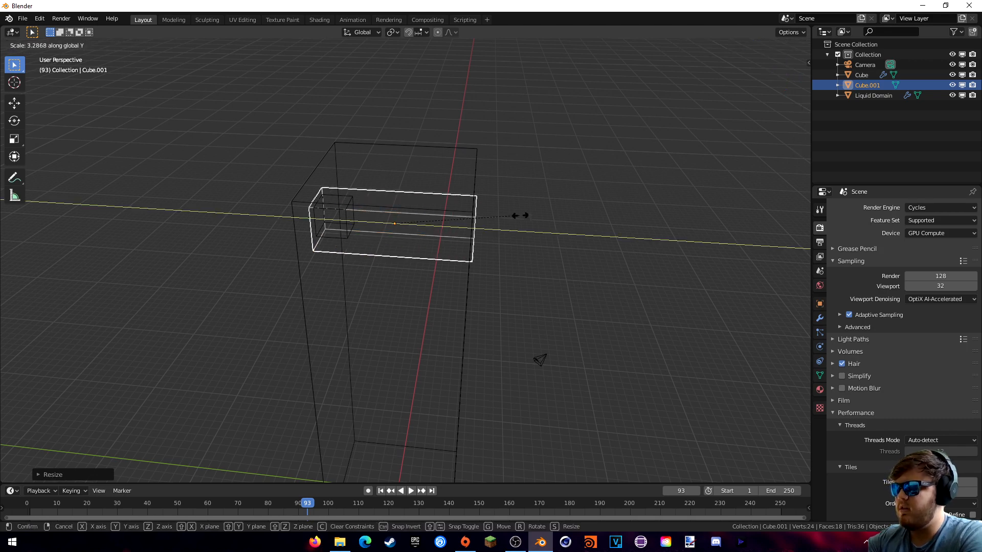
{"action": "left_click", "coordinate": [527, 213]}
{"action": "middle_click_drag", "start_coordinate": [526, 213], "coordinate": [446, 233]}
{"action": "key", "text": "s"}
{"action": "key", "text": "z"}
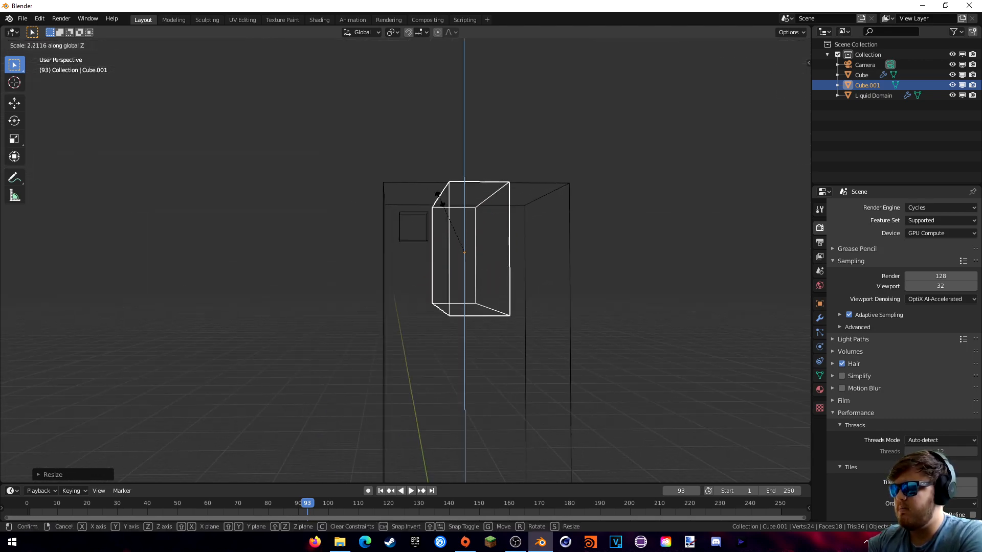
{"action": "left_click", "coordinate": [457, 211]}
- Inspect the box from several angles, ending in front orthographic view
{"action": "key", "text": "g"}
{"action": "right_click", "coordinate": [533, 231]}
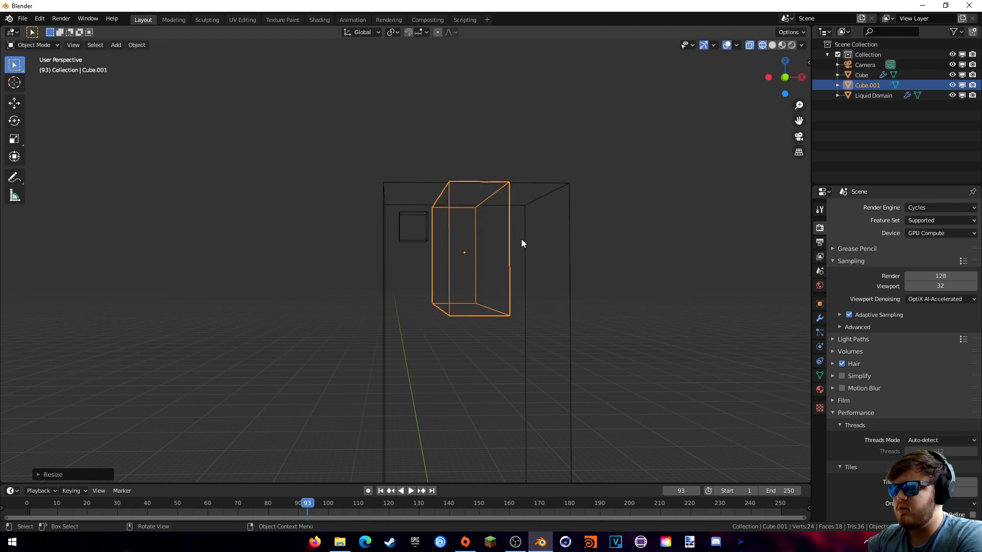
{"action": "key", "text": "KP_1"}
{"action": "middle_click_drag", "start_coordinate": [521, 239], "coordinate": [575, 271]}
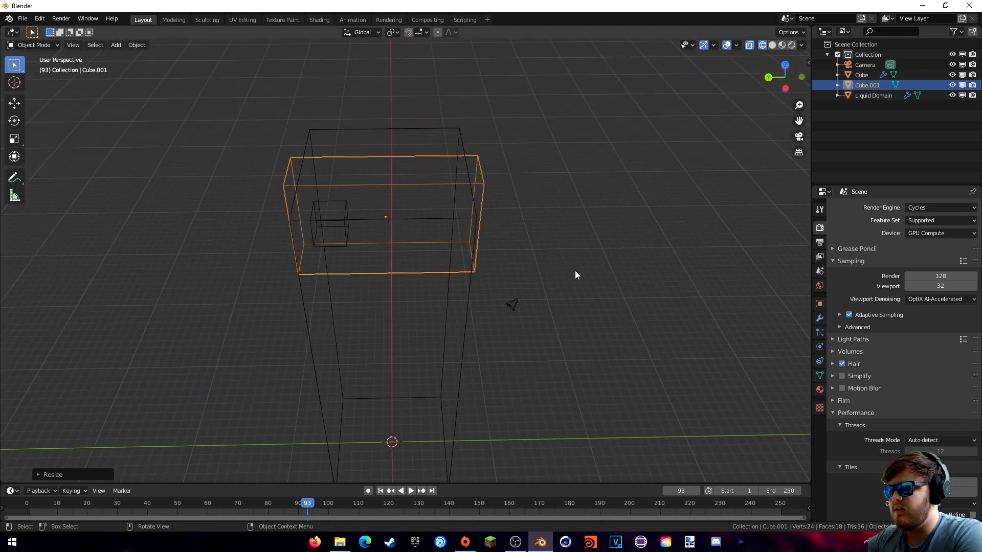
{"action": "middle_click_drag", "start_coordinate": [387, 219], "coordinate": [366, 219]}
{"action": "middle_click_drag", "start_coordinate": [484, 270], "coordinate": [386, 238]}
{"action": "key", "text": "KP_1"}
- Tilt the box and place it on the right side near the domain top
{"action": "key", "text": "g"}
{"action": "left_click", "coordinate": [558, 267]}
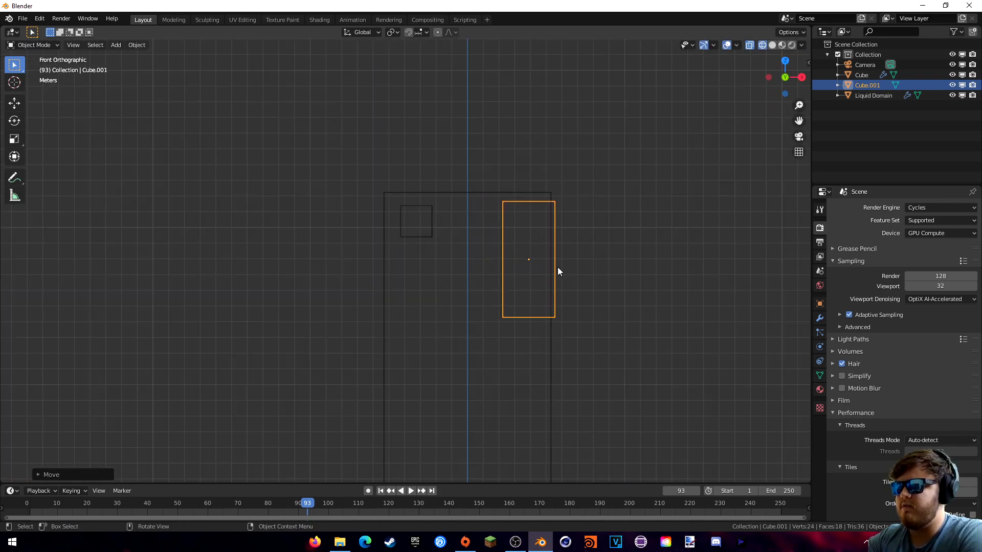
{"action": "key", "text": "r"}
{"action": "left_click", "coordinate": [673, 271]}
{"action": "key", "text": "g"}
{"action": "left_click", "coordinate": [638, 308]}
{"action": "middle_click_drag", "start_coordinate": [616, 293], "coordinate": [573, 210], "text": "shift"}
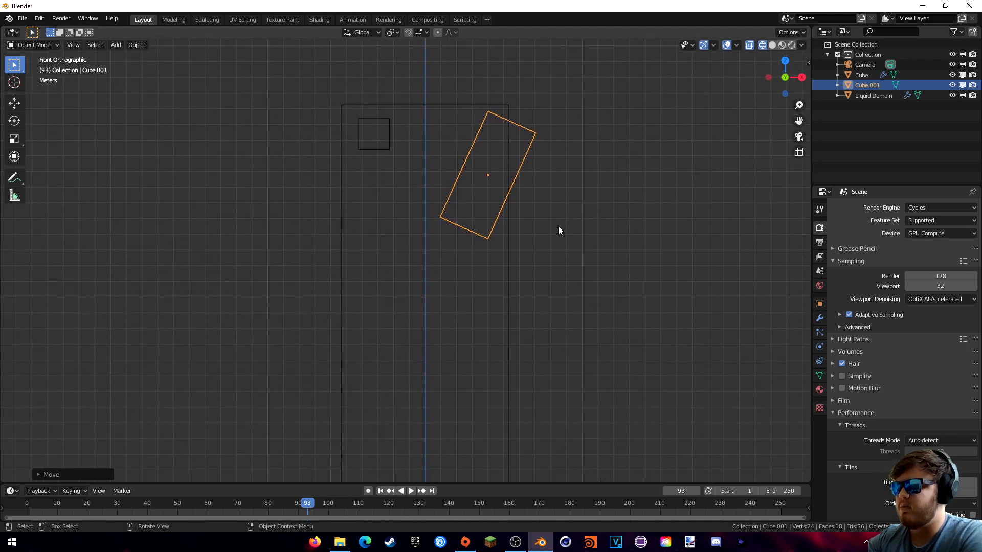
- Duplicate the box lower left in the domain, tilted the opposite way
{"action": "key", "text": "alt+d"}
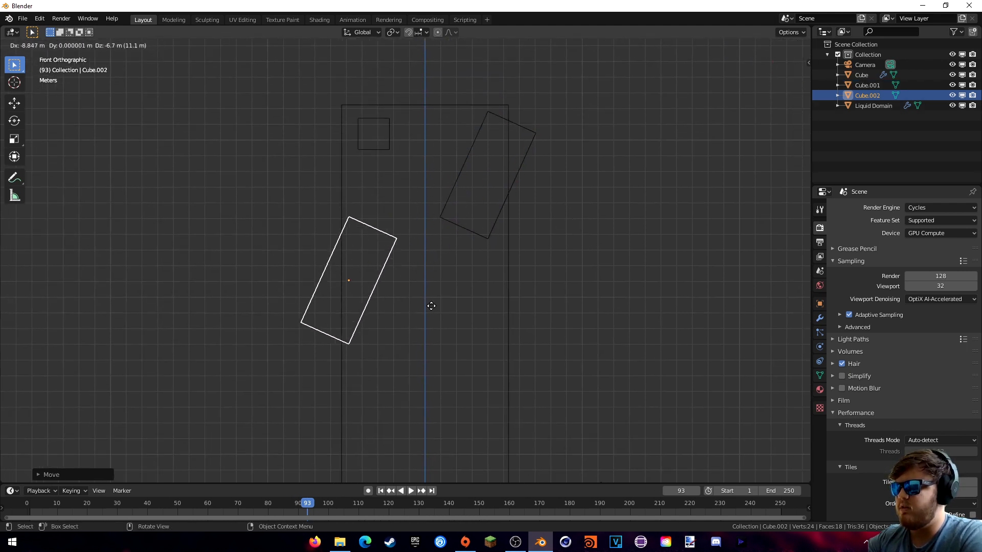
{"action": "left_click", "coordinate": [417, 325]}
{"action": "key", "text": "r"}
{"action": "left_click", "coordinate": [437, 119]}
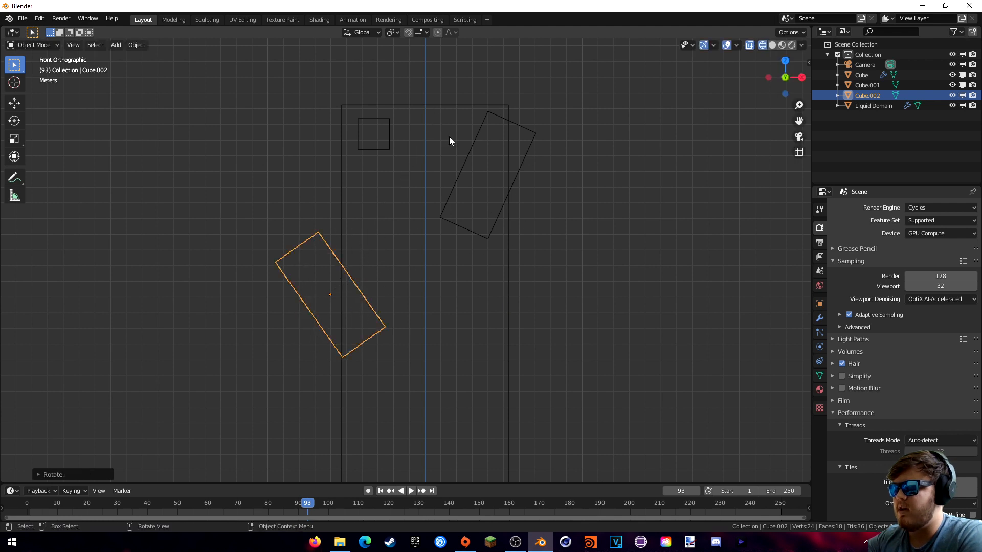
{"action": "key", "text": "g"}
{"action": "left_click", "coordinate": [451, 257]}
{"action": "middle_click_drag", "start_coordinate": [451, 257], "coordinate": [439, 197], "text": "shift"}
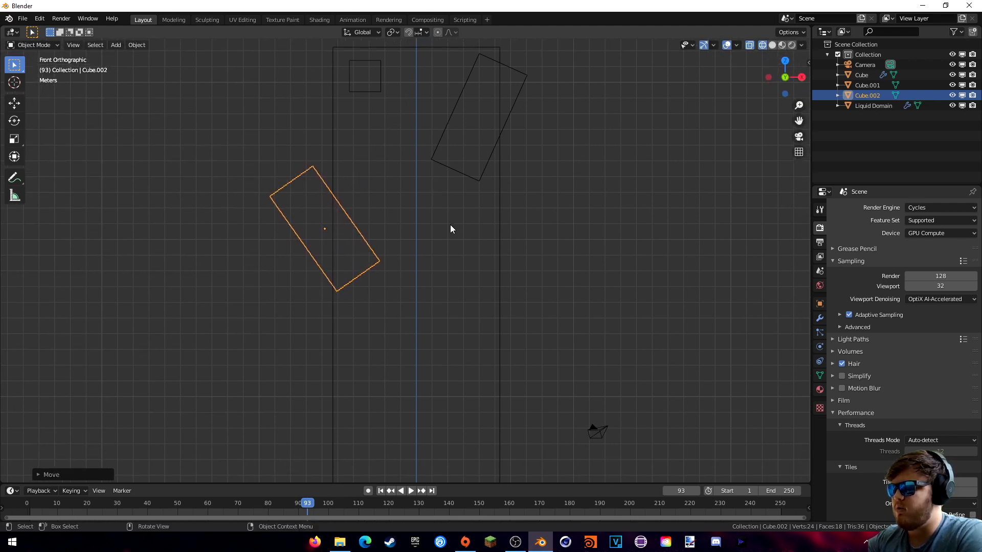
- Duplicate a third box lower down, lying horizontal and shifted slightly right
{"action": "key", "text": "alt+d"}
{"action": "left_click", "coordinate": [491, 276]}
{"action": "key", "text": "r"}
{"action": "left_click", "coordinate": [480, 119]}
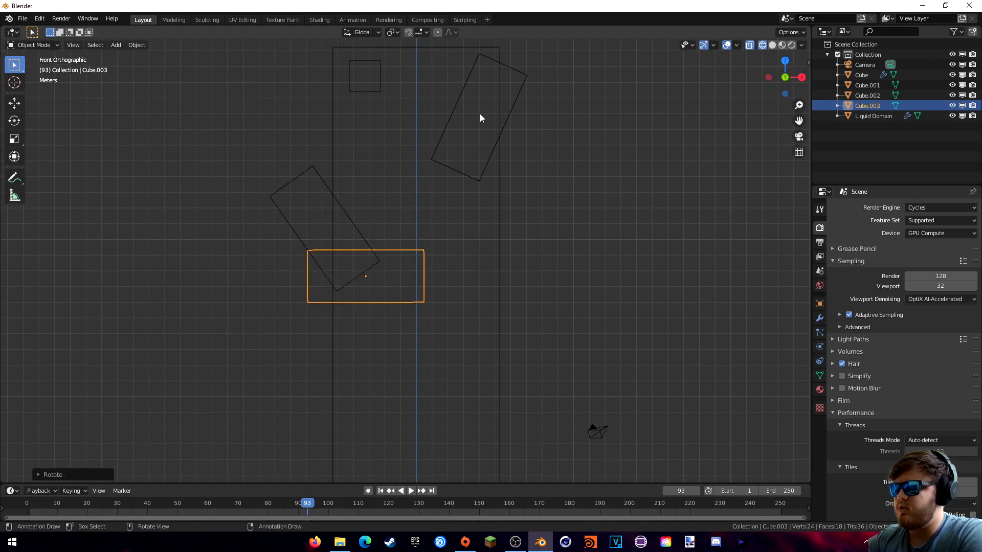
{"action": "key", "text": "g"}
{"action": "left_click", "coordinate": [486, 177]}
{"action": "middle_click_drag", "start_coordinate": [518, 261], "coordinate": [500, 202], "text": "shift"}
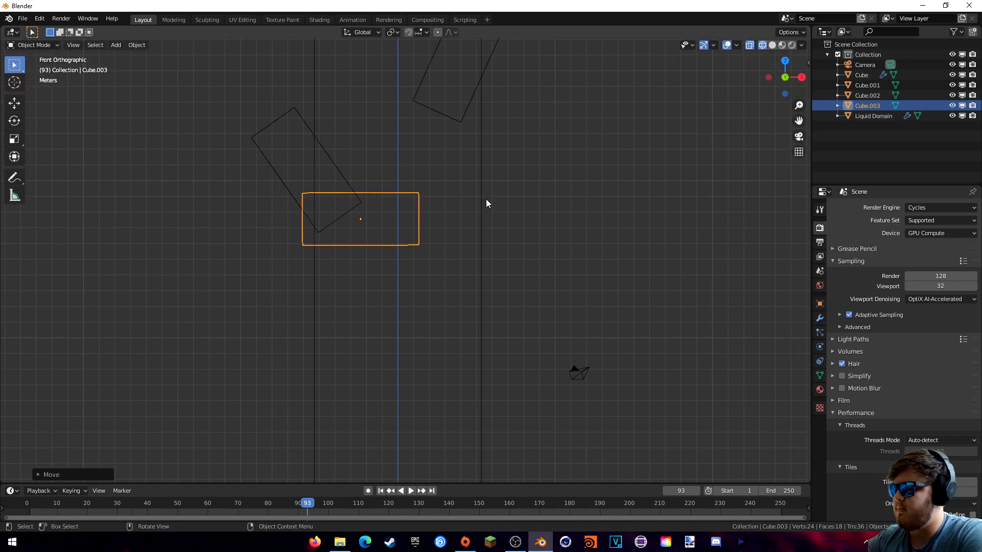
- Add a fourth box further down, tilted steeply and shifted to the right
{"action": "key", "text": "alt+d"}
{"action": "left_click", "coordinate": [549, 308]}
{"action": "key", "text": "r"}
{"action": "left_click", "coordinate": [565, 225]}
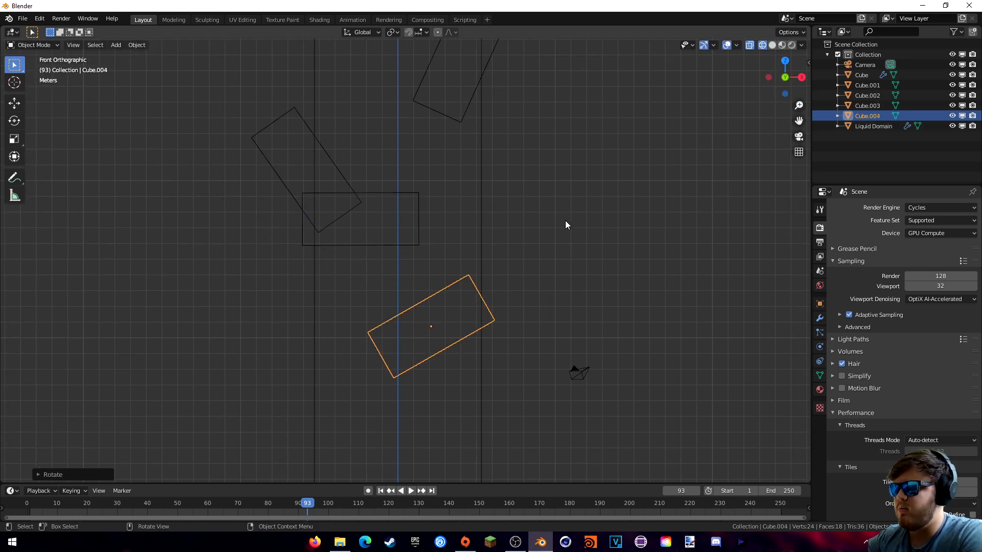
{"action": "key", "text": "g"}
{"action": "left_click", "coordinate": [608, 256]}
{"action": "key", "text": "r"}
{"action": "left_click", "coordinate": [602, 238]}
{"action": "middle_click_drag", "start_coordinate": [516, 361], "coordinate": [543, 252], "text": "shift"}
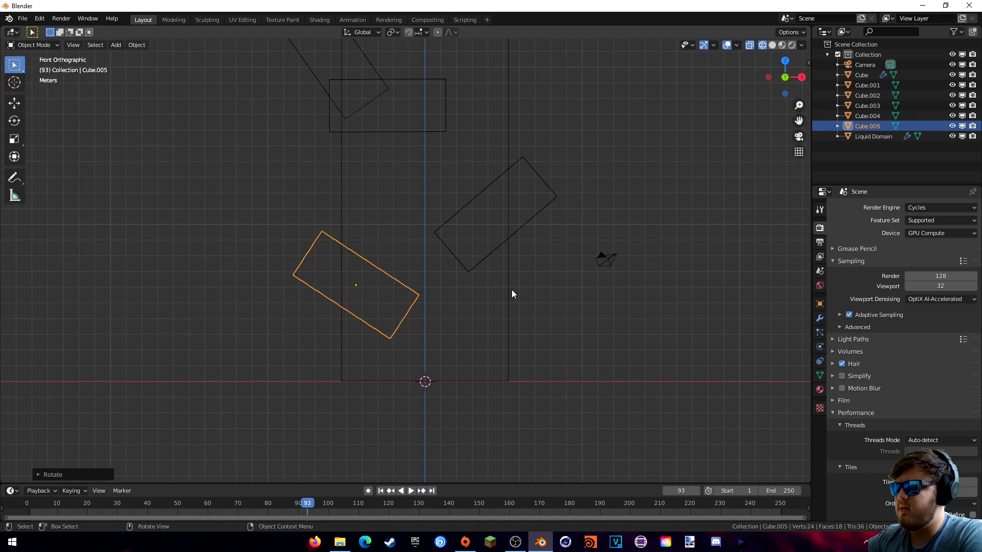
- Place a fifth box lower left, tilted about 10° steeper
{"action": "key", "text": "g"}
{"action": "left_click", "coordinate": [498, 338]}
{"action": "middle_click_drag", "start_coordinate": [488, 318], "coordinate": [487, 302], "text": "shift"}
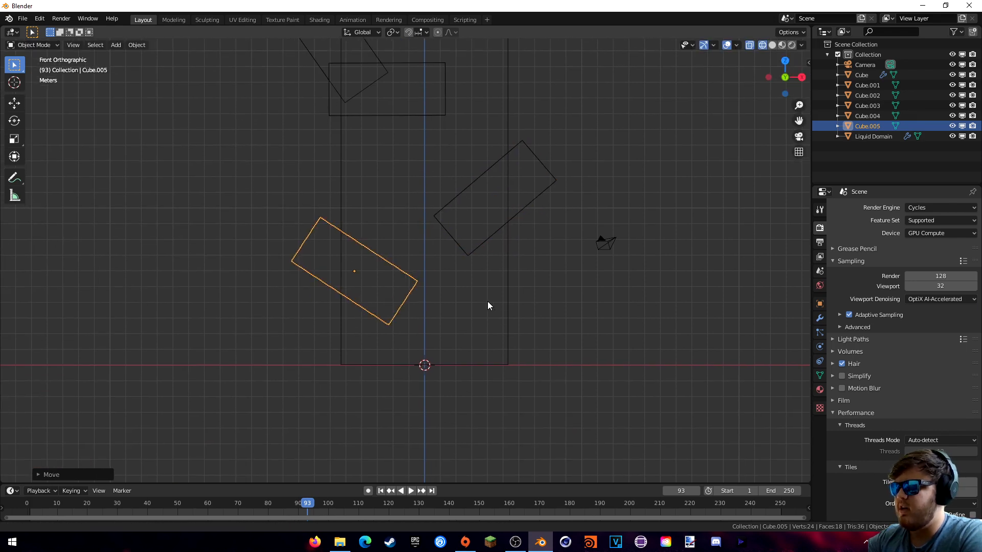
{"action": "key", "text": "g"}
{"action": "right_click", "coordinate": [487, 277]}
{"action": "key", "text": "r"}
{"action": "left_click", "coordinate": [494, 280]}
{"action": "middle_click_drag", "start_coordinate": [495, 222], "coordinate": [461, 242], "text": "shift"}
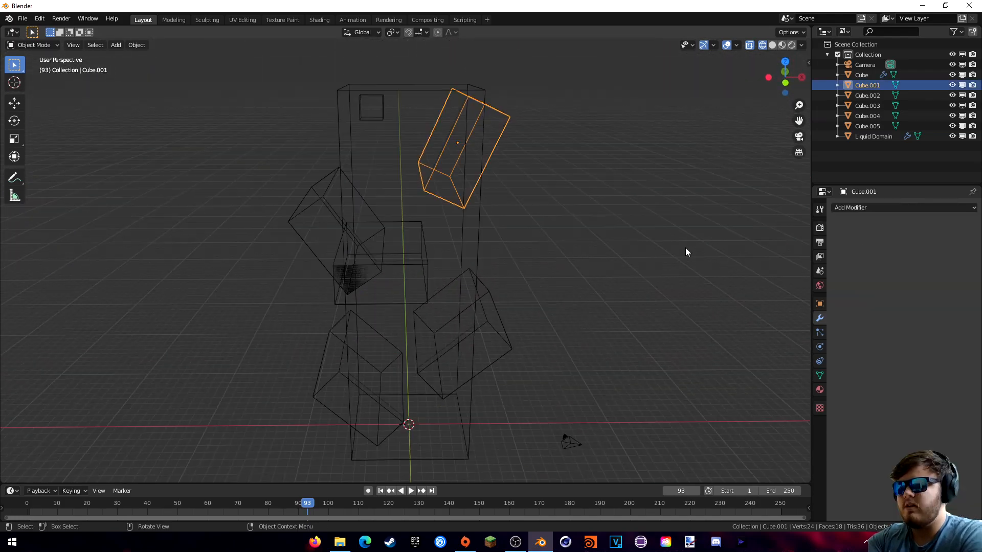
- Make the top, upper-left and horizontal middle boxes fluid Effectors
{"action": "left_click", "coordinate": [820, 347]}
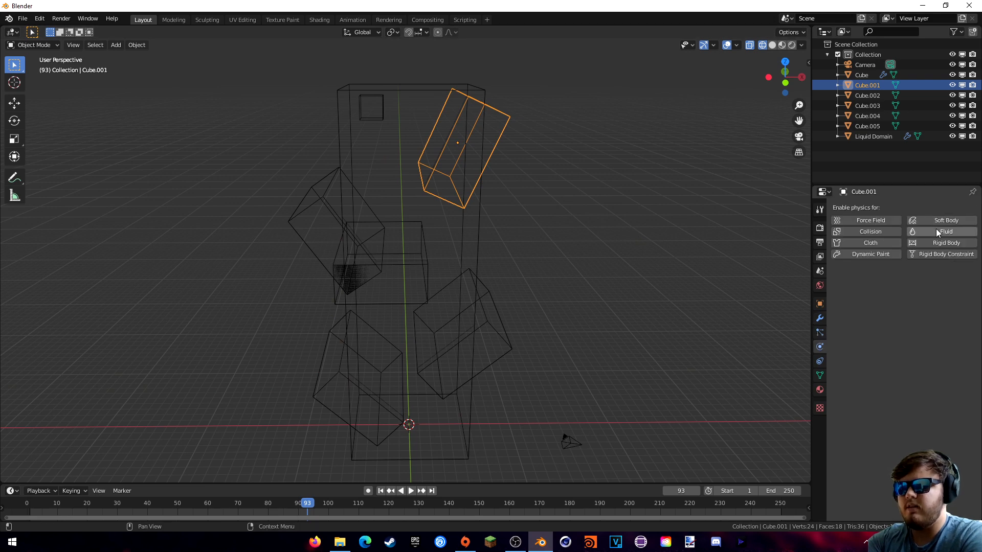
{"action": "left_click", "coordinate": [937, 231]}
{"action": "left_click", "coordinate": [939, 285]}
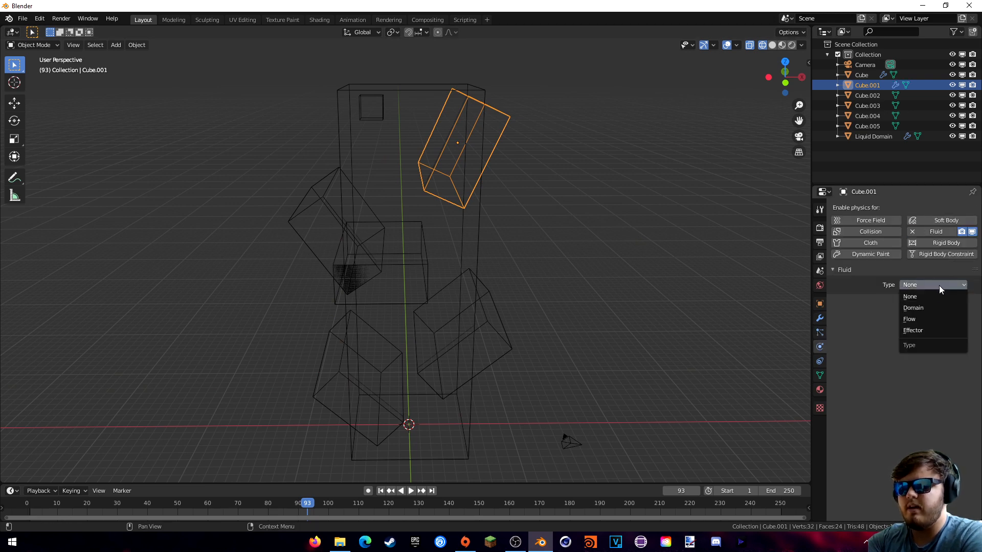
{"action": "left_click", "coordinate": [926, 330]}
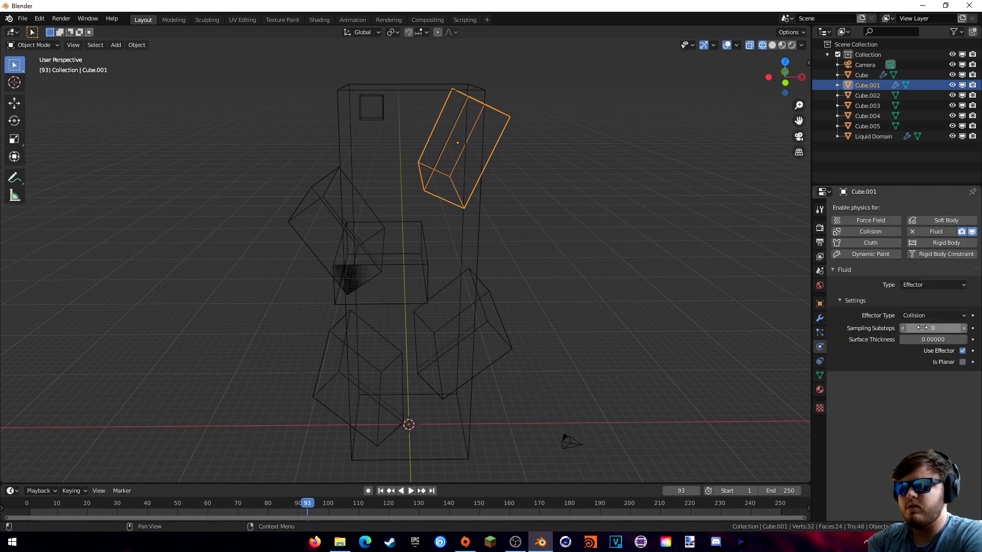
{"action": "left_click", "coordinate": [339, 212]}
{"action": "left_click", "coordinate": [936, 231]}
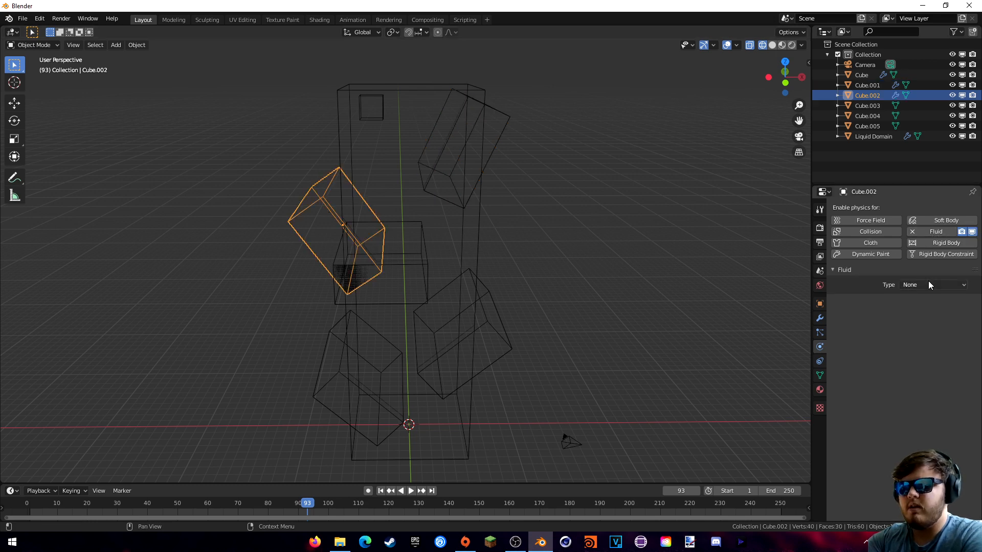
{"action": "left_click", "coordinate": [930, 285]}
{"action": "left_click", "coordinate": [922, 326]}
{"action": "left_click", "coordinate": [416, 262]}
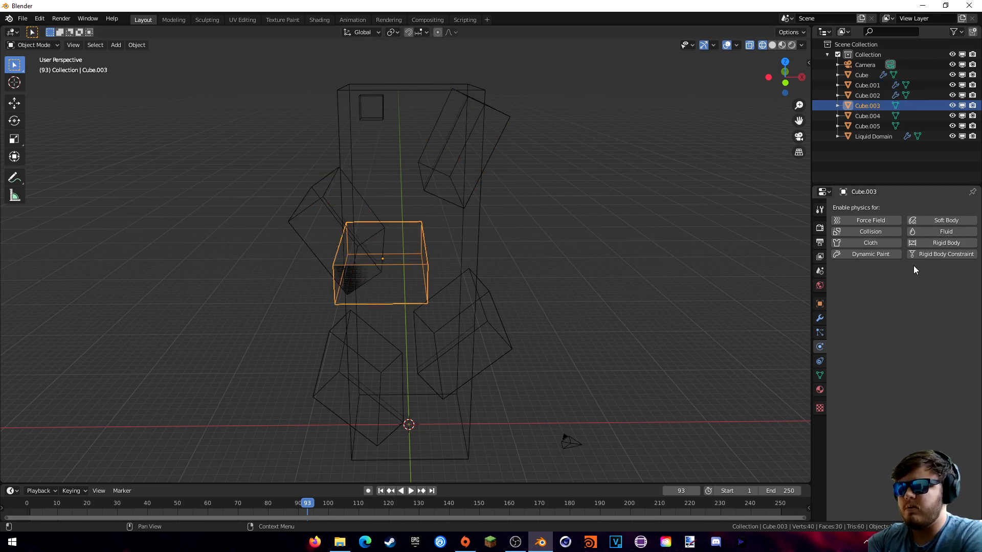
{"action": "left_click", "coordinate": [941, 231]}
{"action": "left_click", "coordinate": [936, 285]}
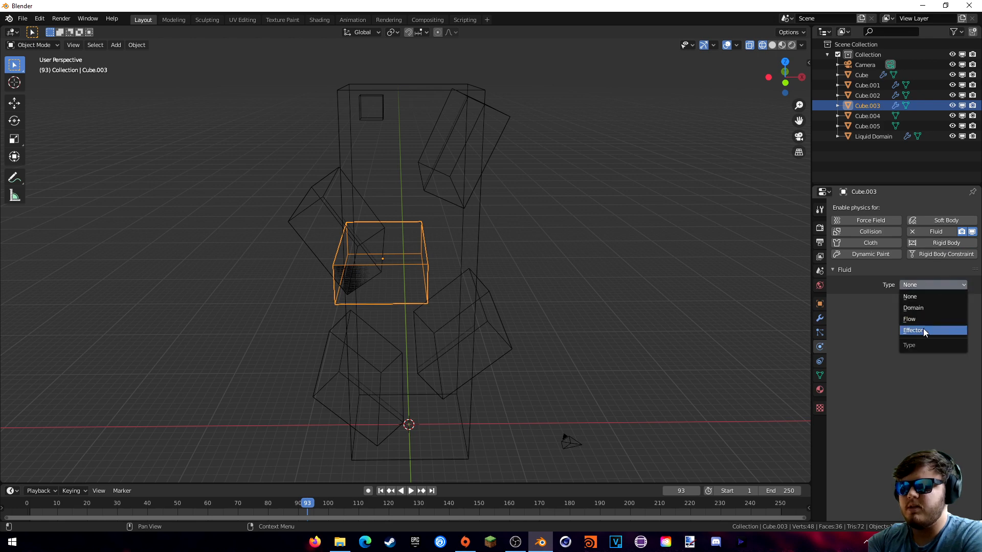
{"action": "left_click", "coordinate": [923, 331]}
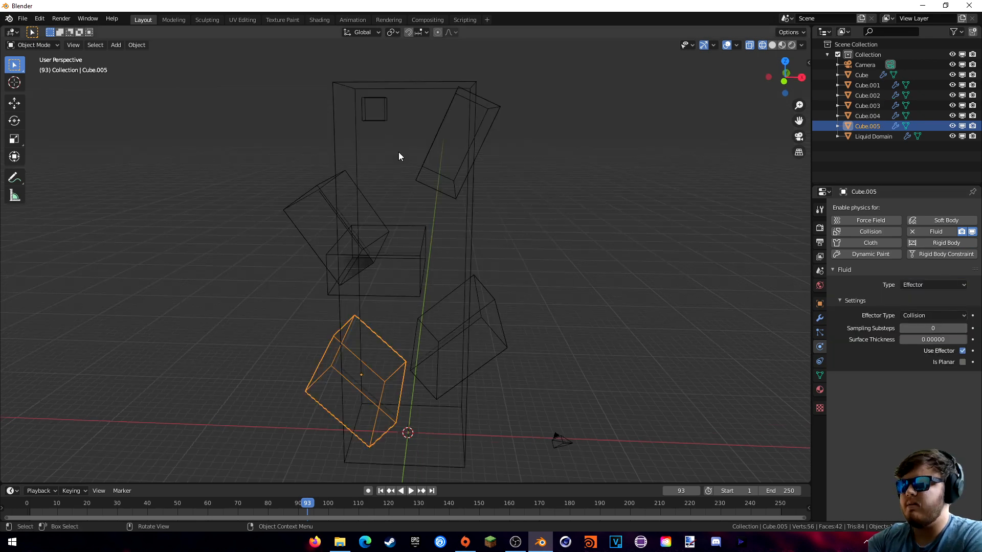
- Set the small top cube's flow behavior to Inflow
{"action": "left_click", "coordinate": [375, 120]}
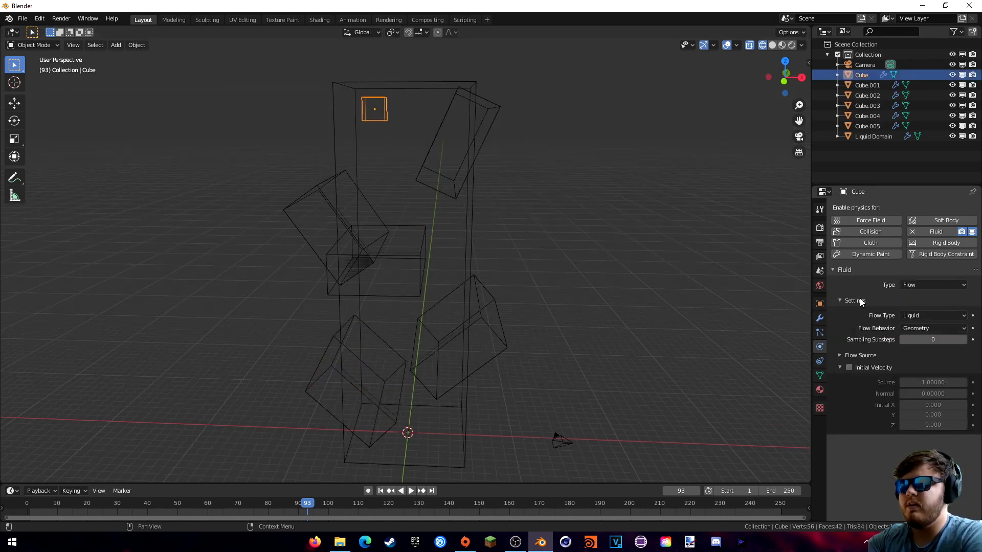
{"action": "left_click", "coordinate": [925, 327]}
{"action": "left_click", "coordinate": [926, 339]}
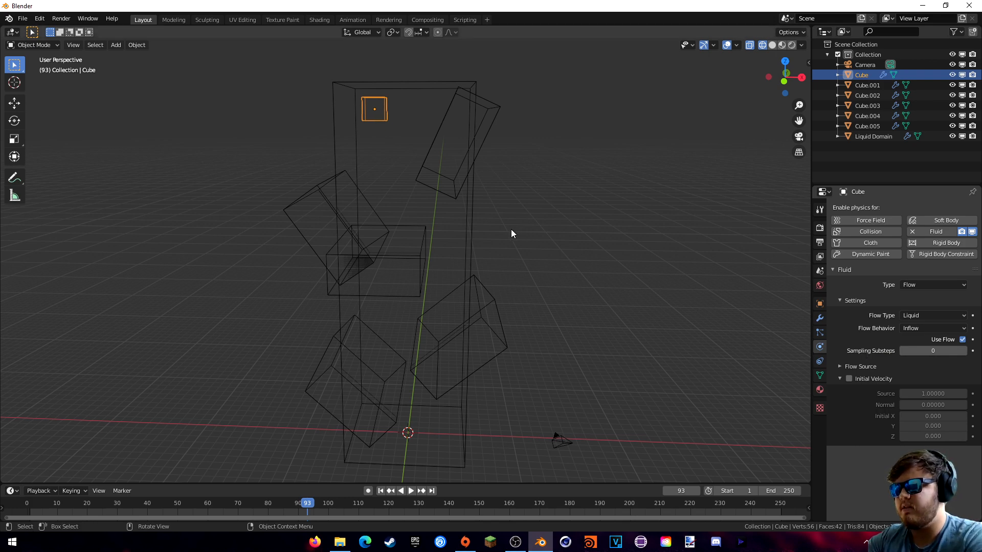
- Jump to frame 1 and briefly play the animation
{"action": "left_click", "coordinate": [34, 508]}
{"action": "key", "text": "space"}
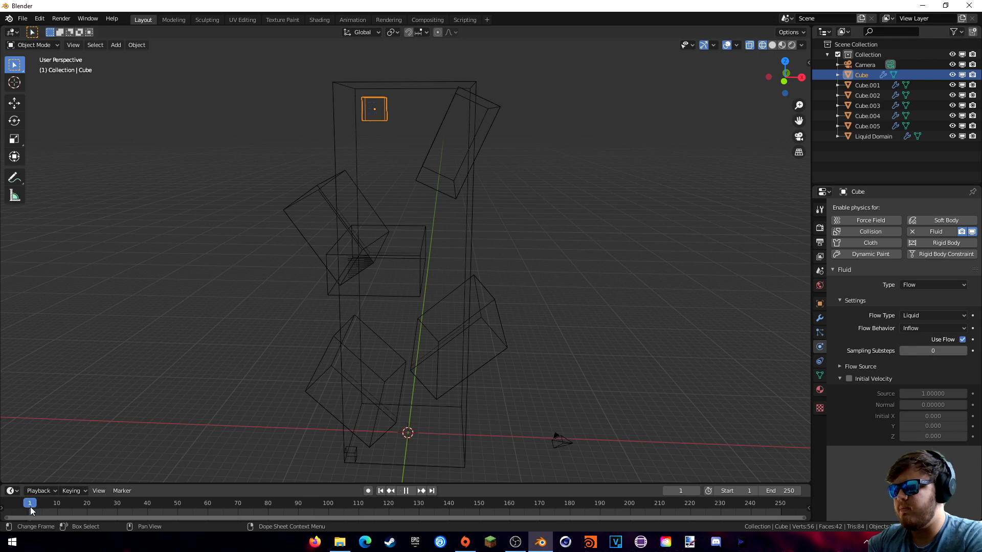
{"action": "key", "text": "space"}
{"action": "middle_click_drag", "start_coordinate": [627, 312], "coordinate": [629, 328], "text": "shift"}
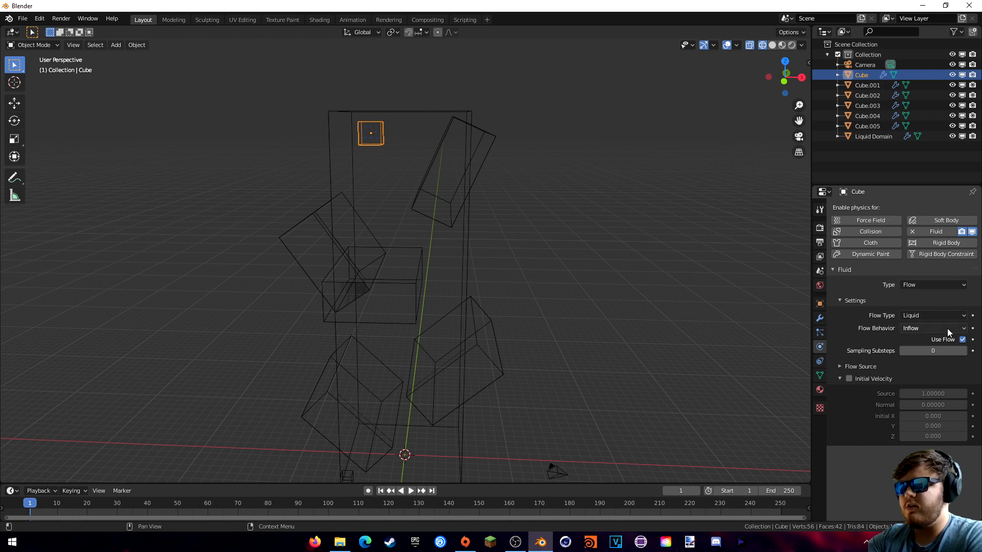
- Keyframe Use Flow on at frame 1 and off at frame 15, then enable Initial Velocity
{"action": "left_click", "coordinate": [972, 341]}
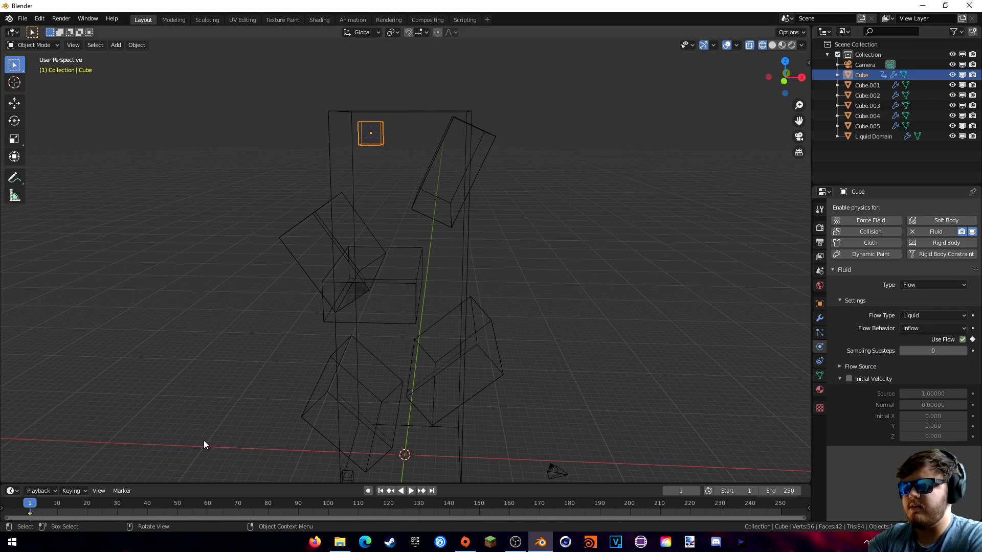
{"action": "key", "text": "space"}
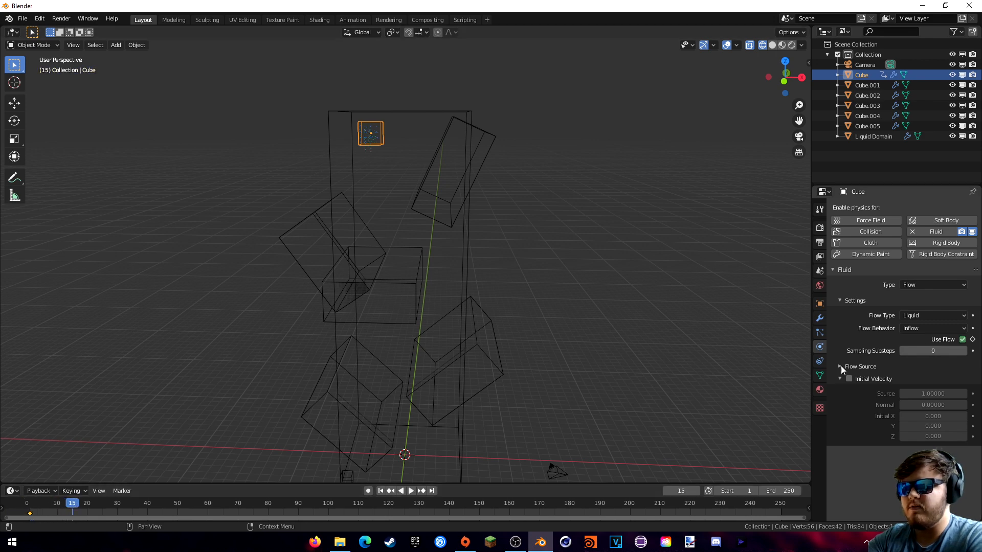
{"action": "left_click", "coordinate": [972, 340]}
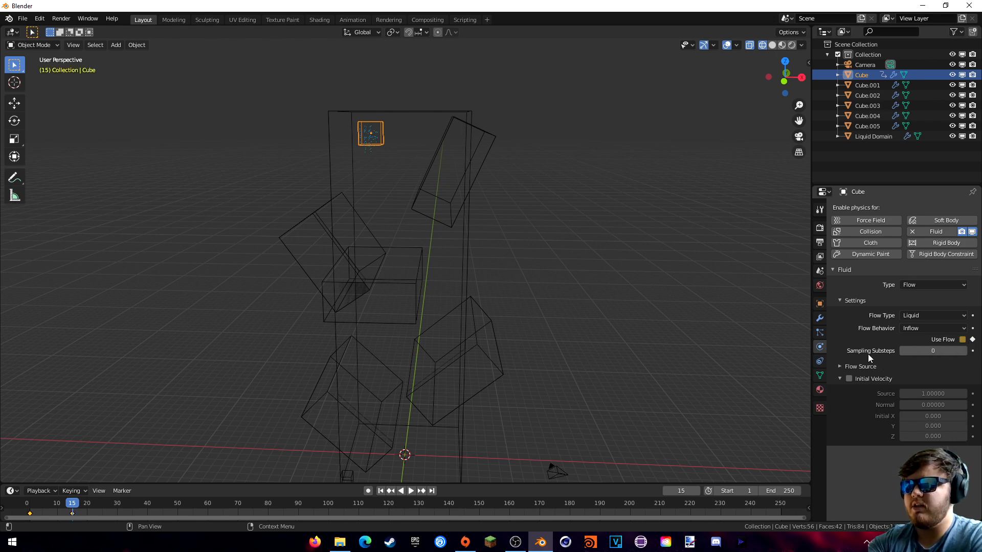
{"action": "left_click", "coordinate": [850, 379]}
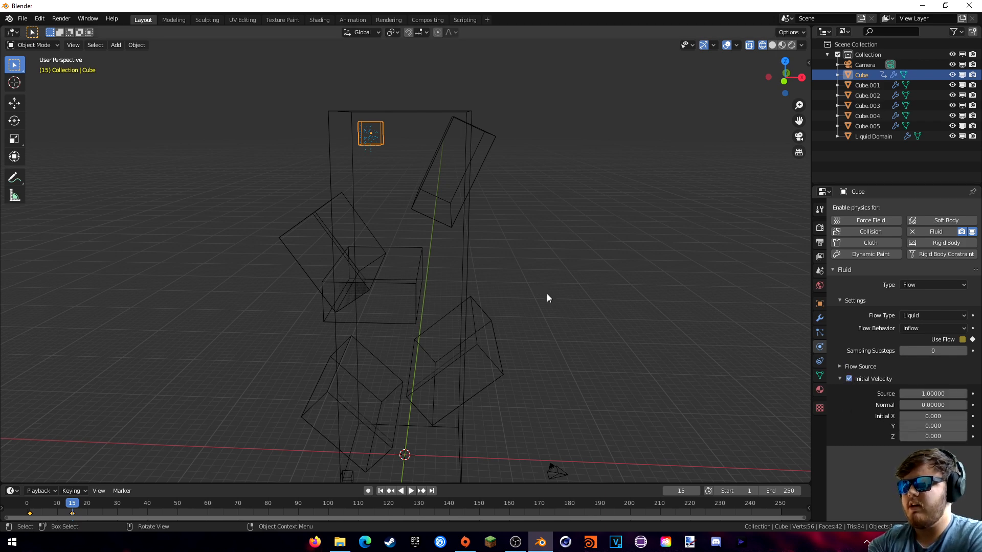
- In front view, raise the inflow's initial X velocity to 0.500
{"action": "key", "text": "KP_1"}
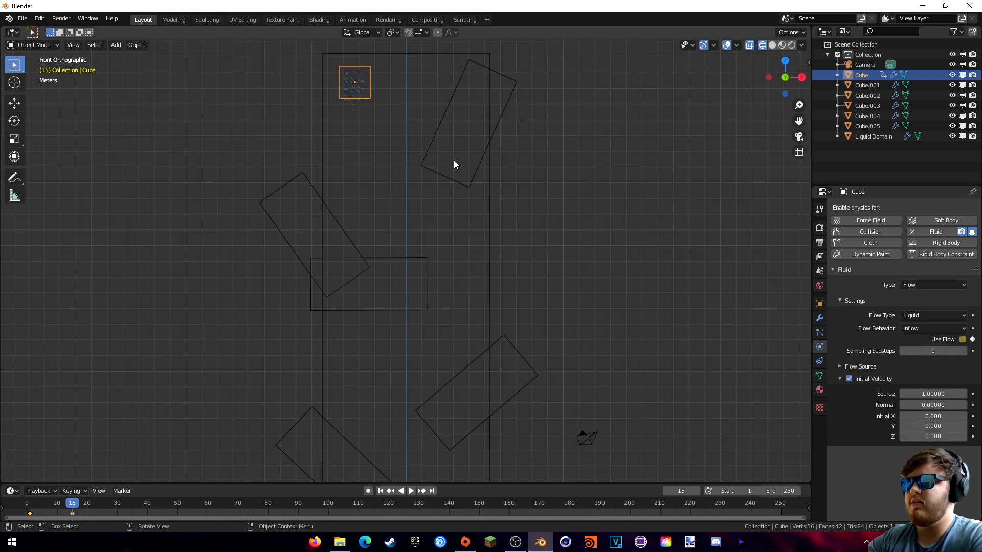
{"action": "middle_click_drag", "start_coordinate": [514, 136], "coordinate": [502, 213], "text": "shift"}
{"action": "middle_click_drag", "start_coordinate": [491, 262], "coordinate": [489, 293], "text": "shift"}
{"action": "left_click", "coordinate": [965, 419]}
{"action": "left_click", "coordinate": [965, 419]}
{"action": "left_click", "coordinate": [965, 420]}
{"action": "left_click", "coordinate": [965, 420]}
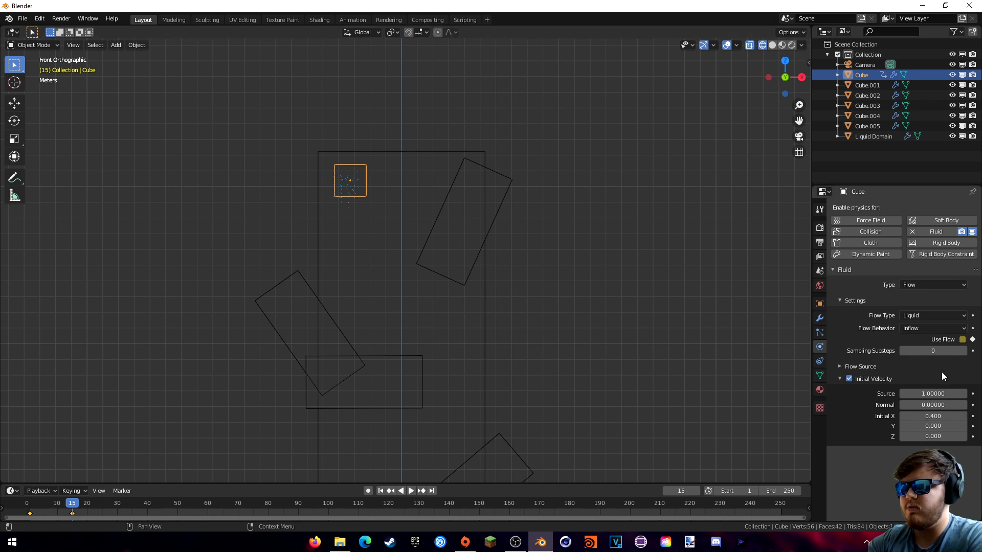
{"action": "left_click", "coordinate": [965, 417]}
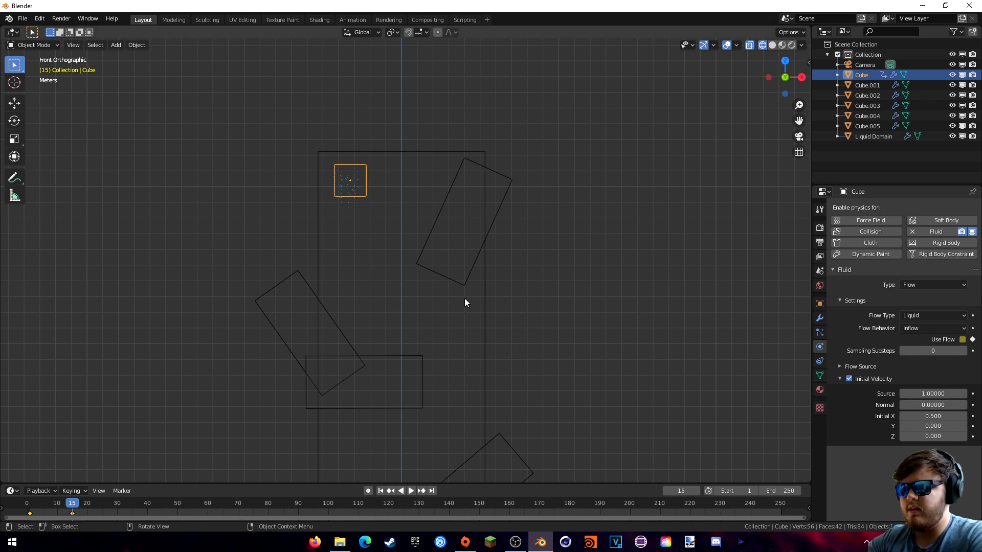
{"action": "middle_click_drag", "start_coordinate": [465, 299], "coordinate": [496, 272]}
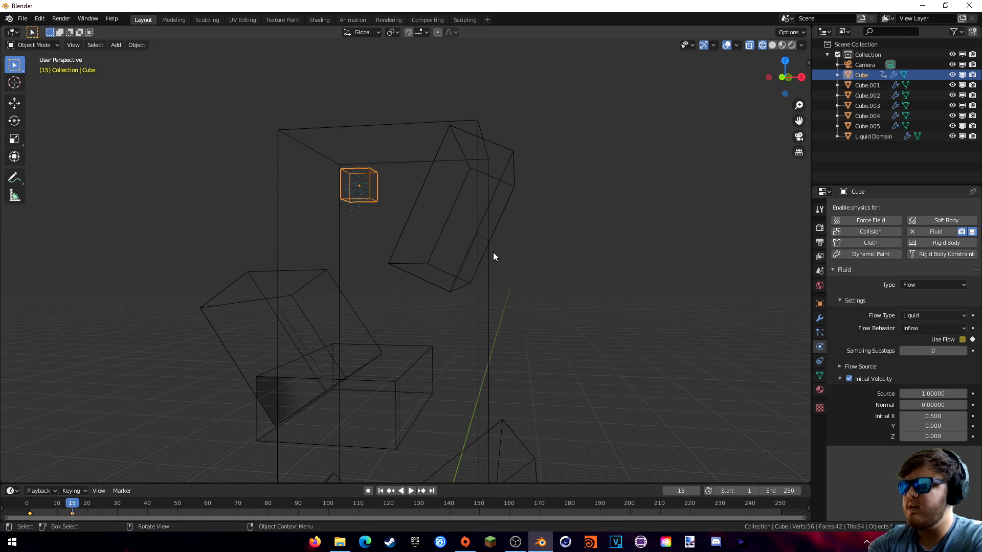
- In right side view, lower the initial Y velocity to -0.300
{"action": "key", "text": "KP_3"}
{"action": "middle_click_drag", "start_coordinate": [477, 207], "coordinate": [458, 243], "text": "shift"}
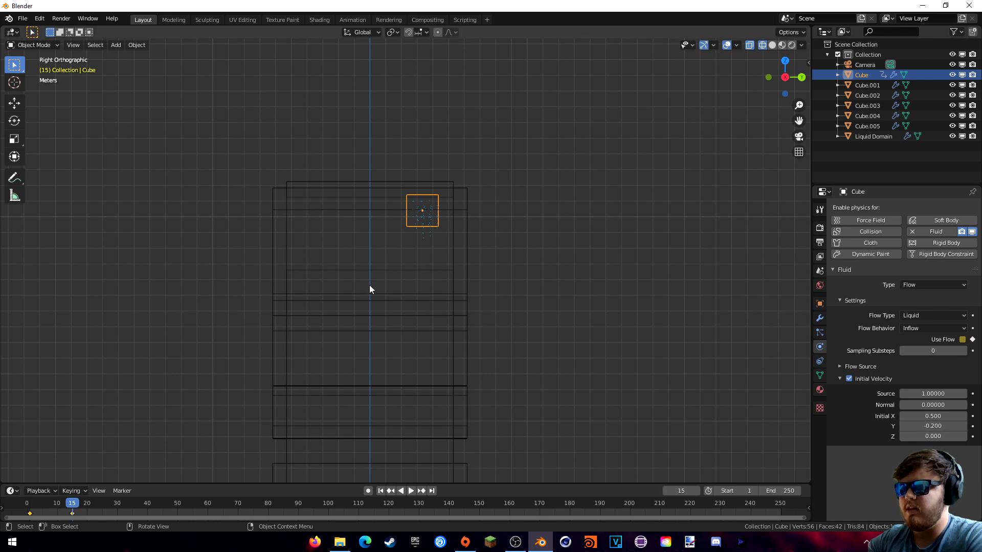
{"action": "left_click", "coordinate": [904, 427]}
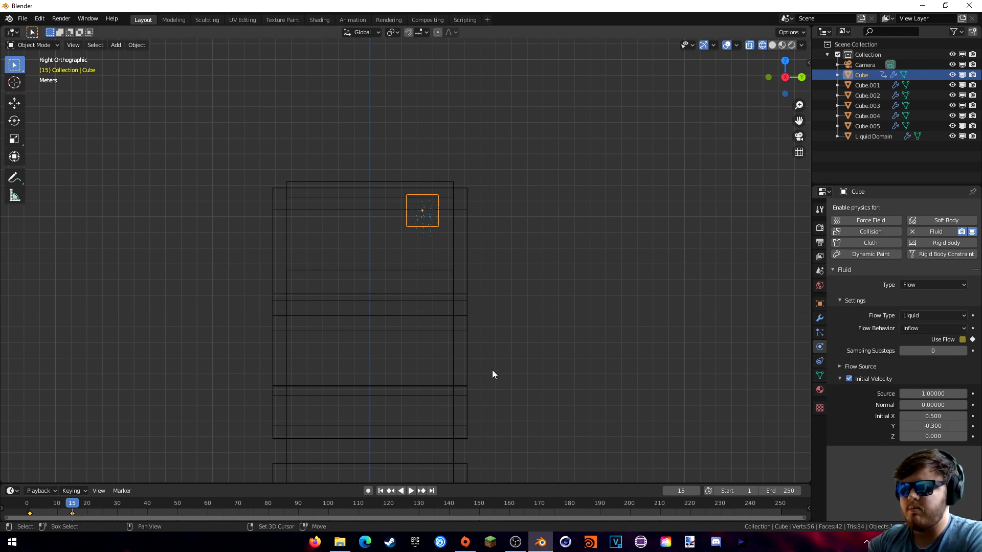
{"action": "middle_click_drag", "start_coordinate": [459, 325], "coordinate": [463, 316], "text": "shift"}
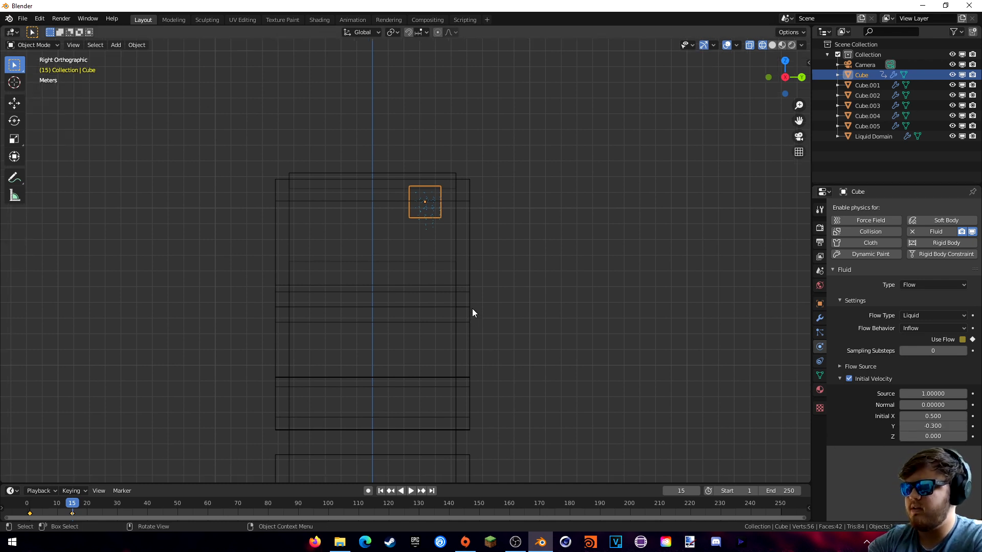
{"action": "middle_click_drag", "start_coordinate": [438, 281], "coordinate": [524, 309]}
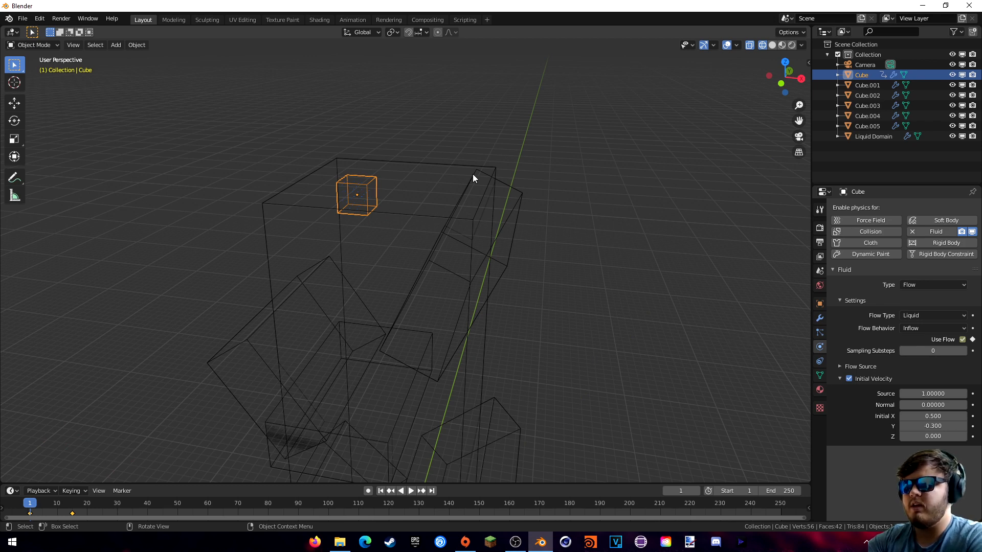
- Select the Liquid Domain and switch its cache type to Modular, then back to Replay
{"action": "left_click", "coordinate": [455, 171]}
{"action": "scroll", "coordinate": [867, 360], "scroll_direction": "down", "scroll_amount": 8}
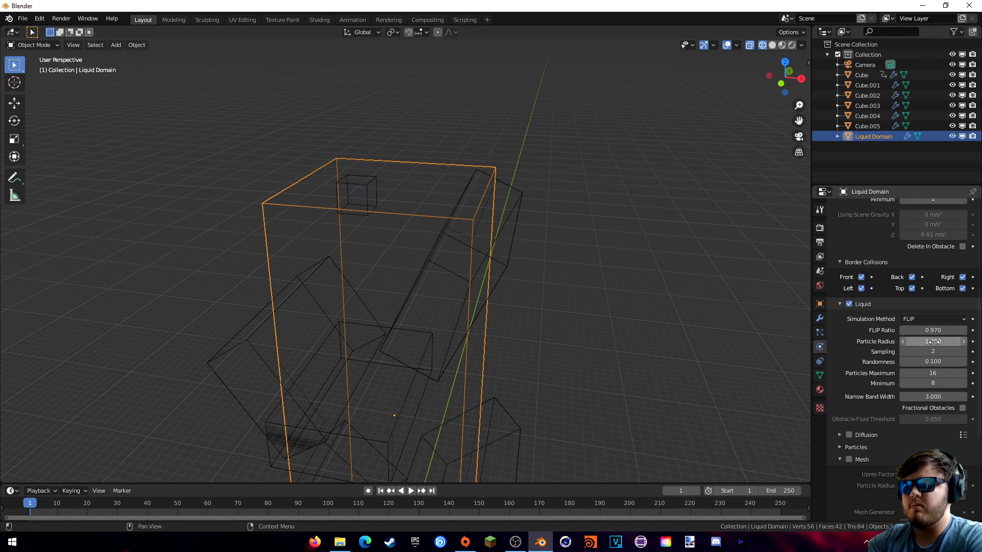
{"action": "scroll", "coordinate": [888, 349], "scroll_direction": "down", "scroll_amount": 8}
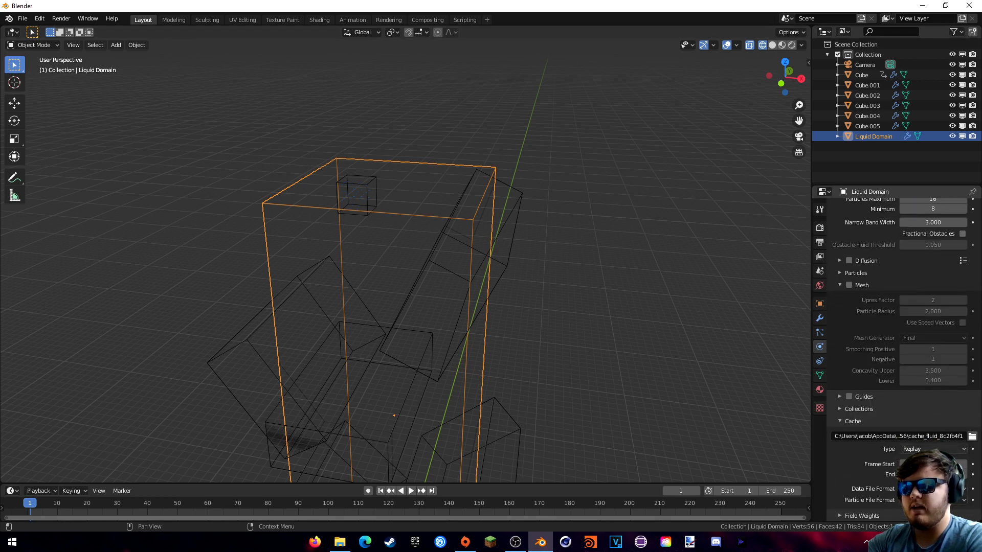
{"action": "left_click", "coordinate": [932, 471]}
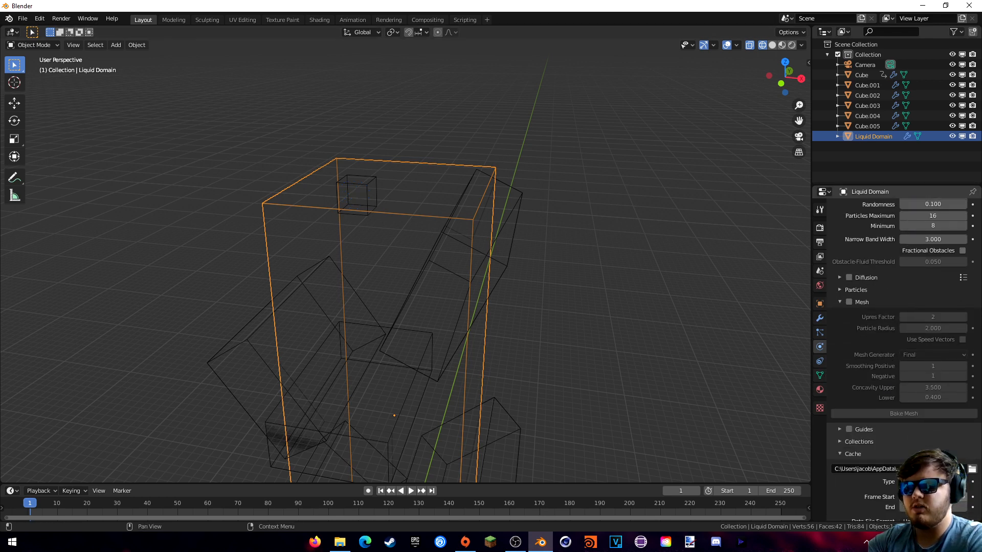
{"action": "left_click", "coordinate": [932, 482]}
{"action": "left_click", "coordinate": [932, 470]}
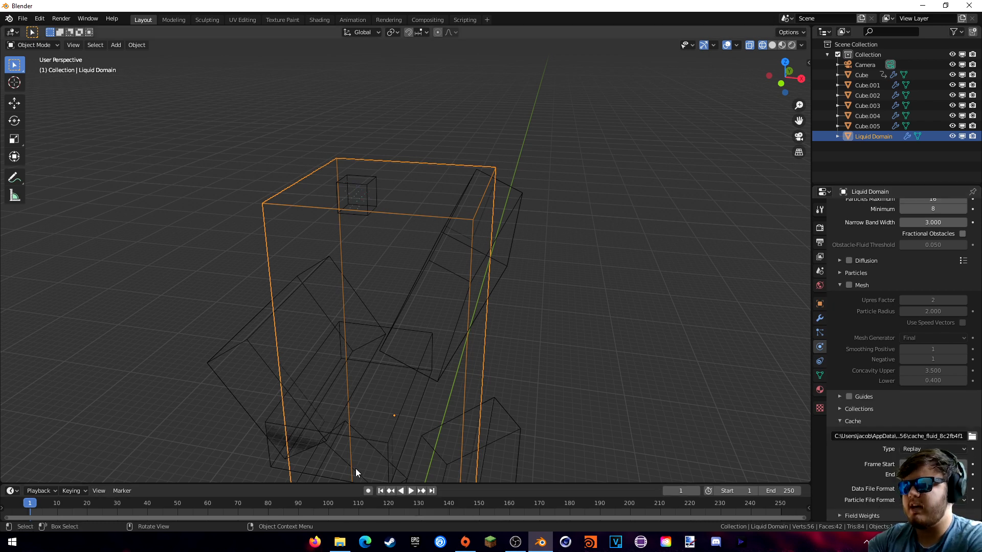
- Orbit around the domain and boxes to inspect them, returning to the first frame
{"action": "middle_click_drag", "start_coordinate": [310, 401], "coordinate": [311, 416]}
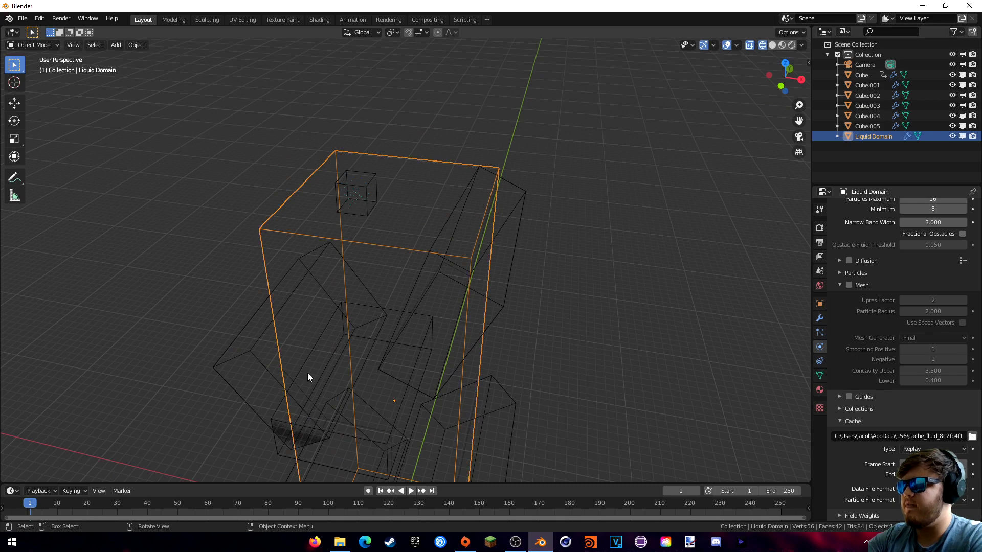
{"action": "middle_click_drag", "start_coordinate": [211, 420], "coordinate": [232, 404]}
{"action": "middle_click_drag", "start_coordinate": [297, 410], "coordinate": [303, 406]}
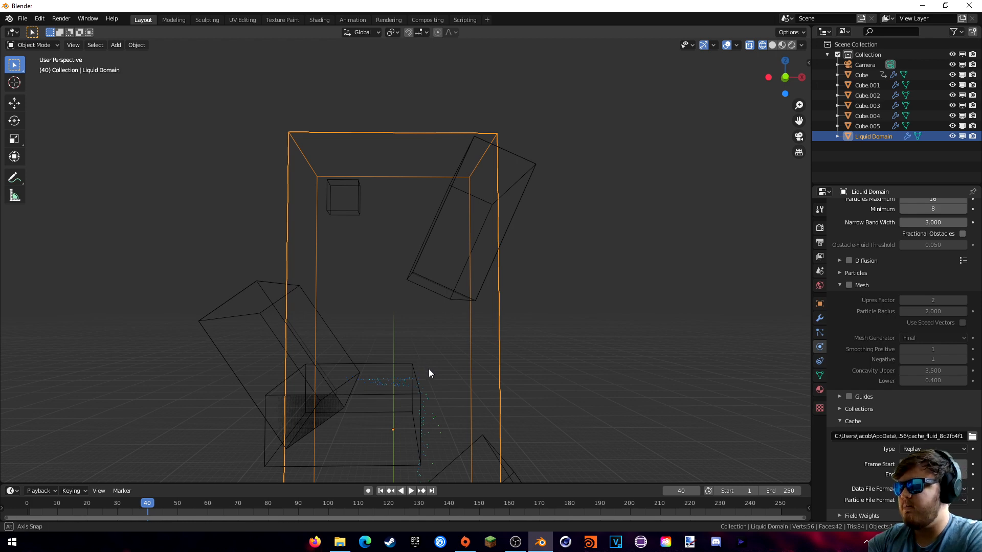
{"action": "middle_click_drag", "start_coordinate": [429, 369], "coordinate": [440, 400]}
{"action": "key", "text": "shift+Left"}
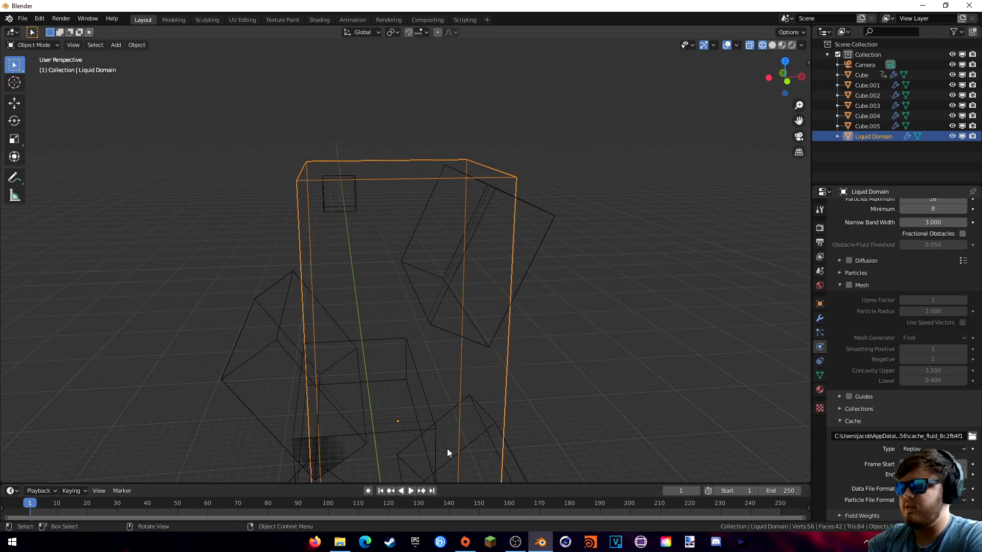
{"action": "middle_click_drag", "start_coordinate": [447, 450], "coordinate": [448, 388]}
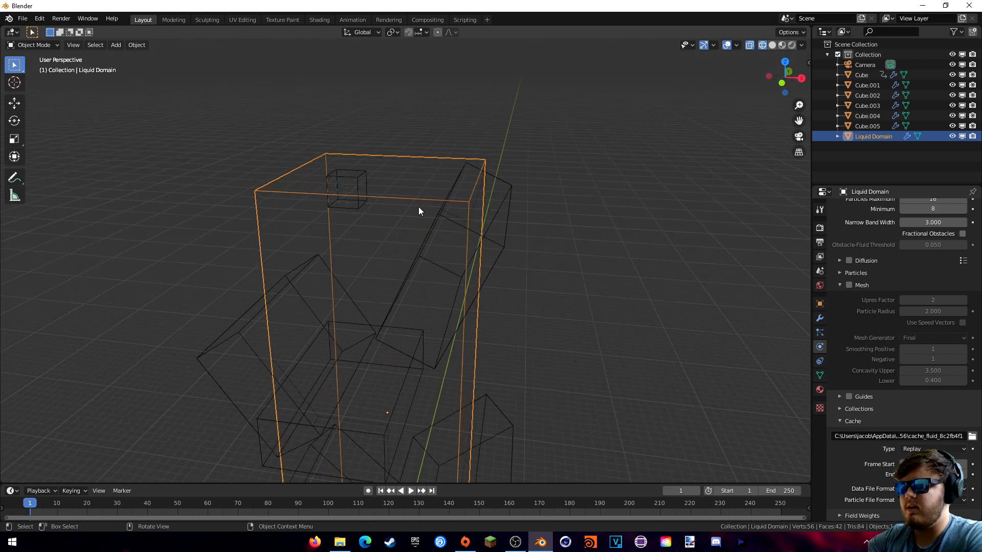
{"action": "scroll", "coordinate": [852, 282], "scroll_direction": "up", "scroll_amount": 15}
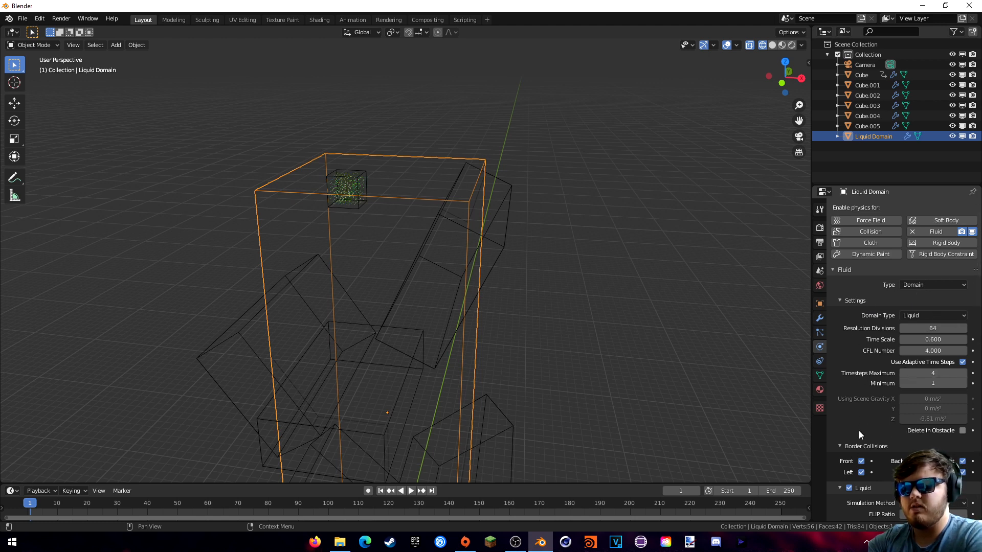
- Set the liquid domain's FLIP Sampling to 4 and Randomness to 2.000
{"action": "scroll", "coordinate": [857, 302], "scroll_direction": "down", "scroll_amount": 5}
{"action": "scroll", "coordinate": [859, 296], "scroll_direction": "down", "scroll_amount": 3}
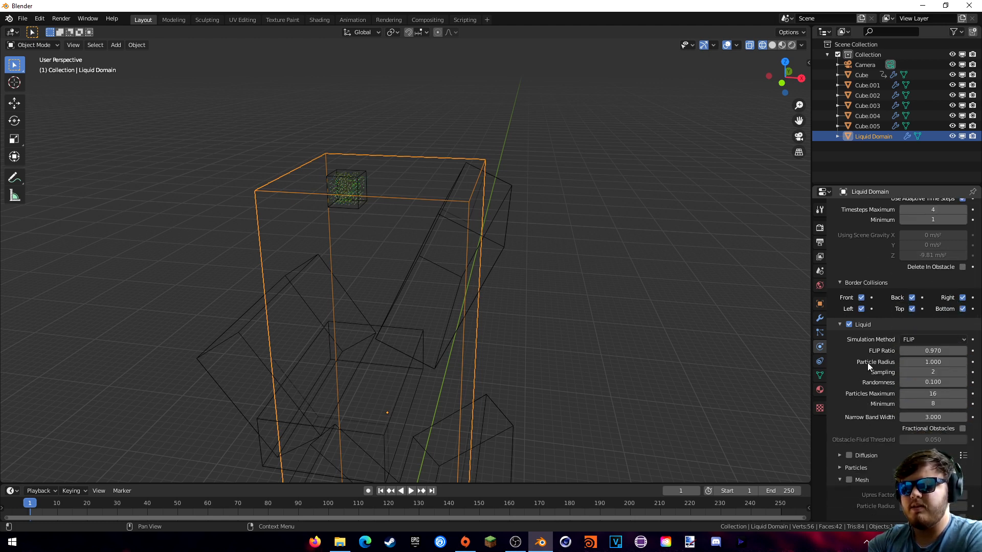
{"action": "left_click", "coordinate": [963, 373]}
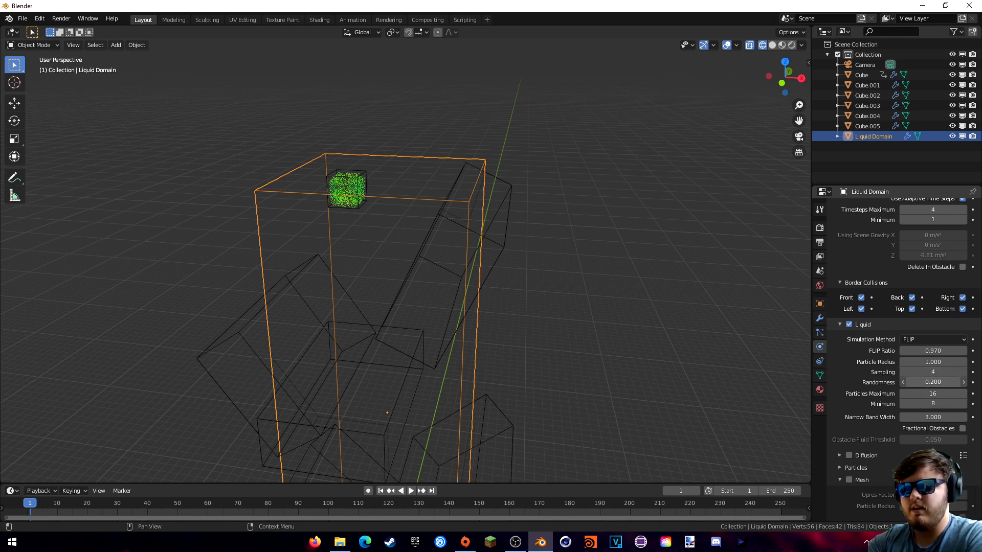
{"action": "left_click_drag", "start_coordinate": [933, 383], "coordinate": [926, 382]}
- Switch the domain cache type to Modular and enable mesh generation
{"action": "scroll", "coordinate": [855, 363], "scroll_direction": "down", "scroll_amount": 1}
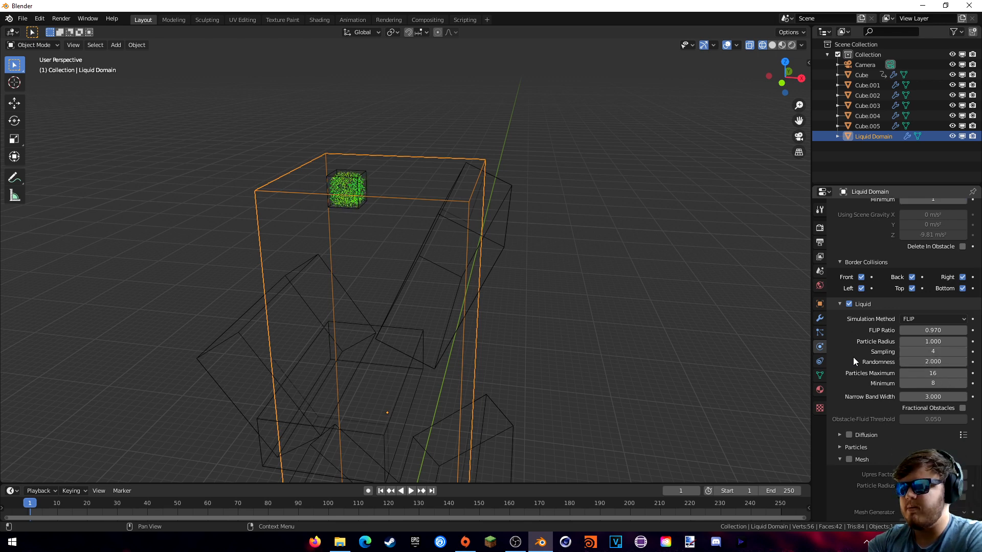
{"action": "scroll", "coordinate": [867, 346], "scroll_direction": "down", "scroll_amount": 8}
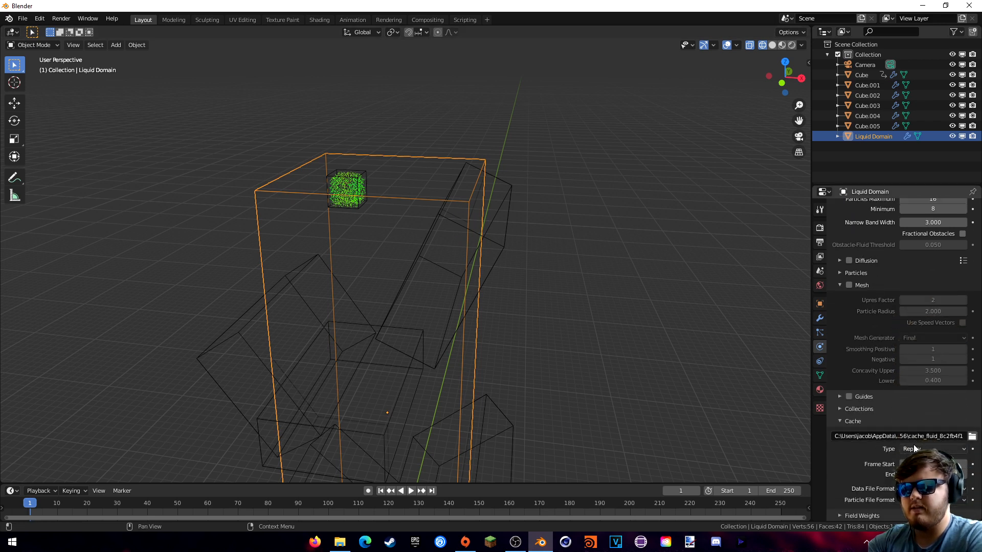
{"action": "left_click", "coordinate": [924, 472]}
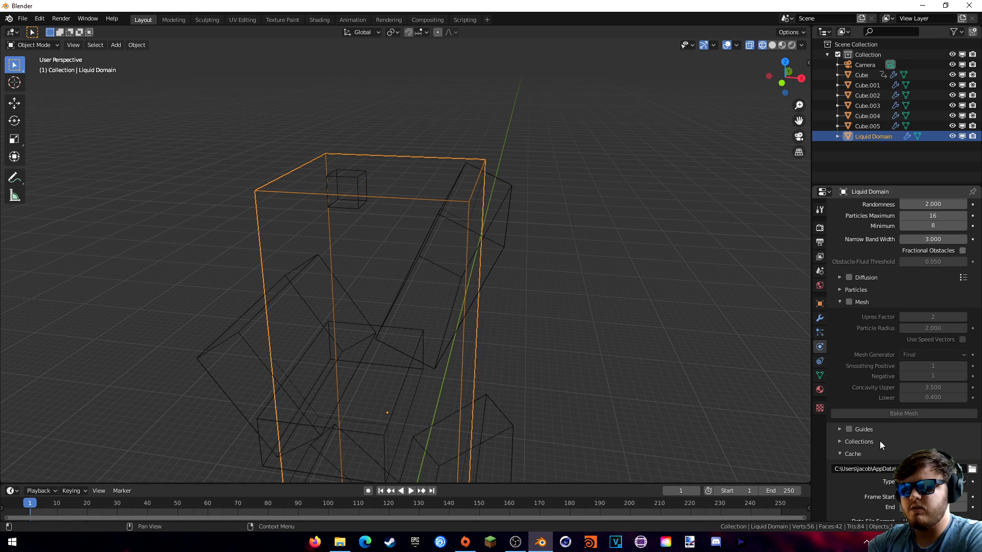
{"action": "scroll", "coordinate": [881, 443], "scroll_direction": "up", "scroll_amount": 3}
{"action": "left_click", "coordinate": [849, 364]}
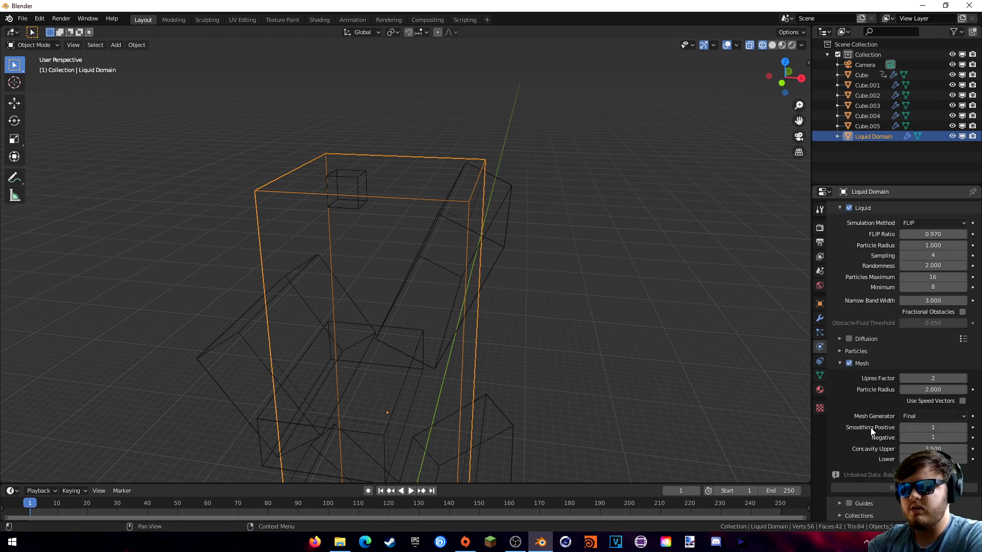
{"action": "scroll", "coordinate": [875, 431], "scroll_direction": "up", "scroll_amount": 3}
{"action": "scroll", "coordinate": [882, 426], "scroll_direction": "down", "scroll_amount": 3}
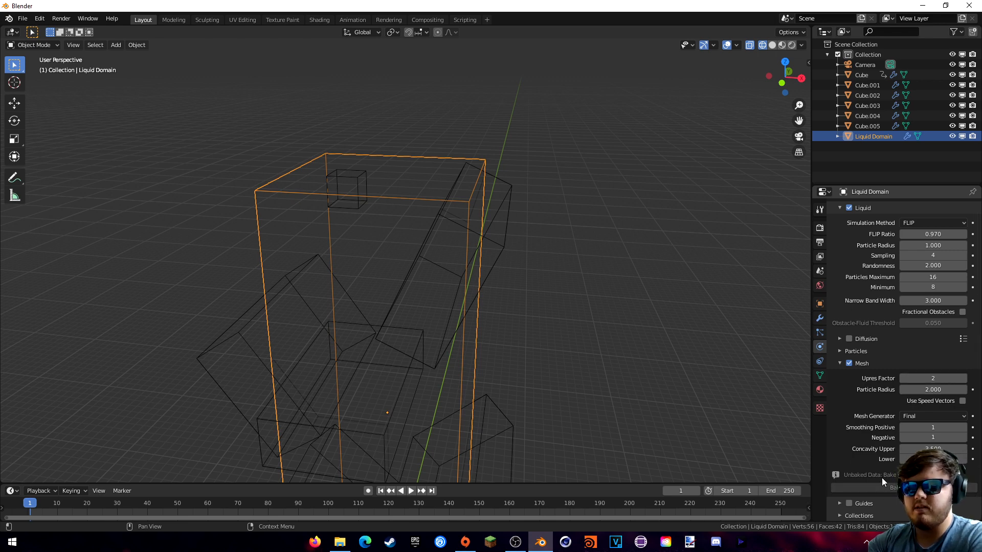
{"action": "scroll", "coordinate": [878, 462], "scroll_direction": "up", "scroll_amount": 10}
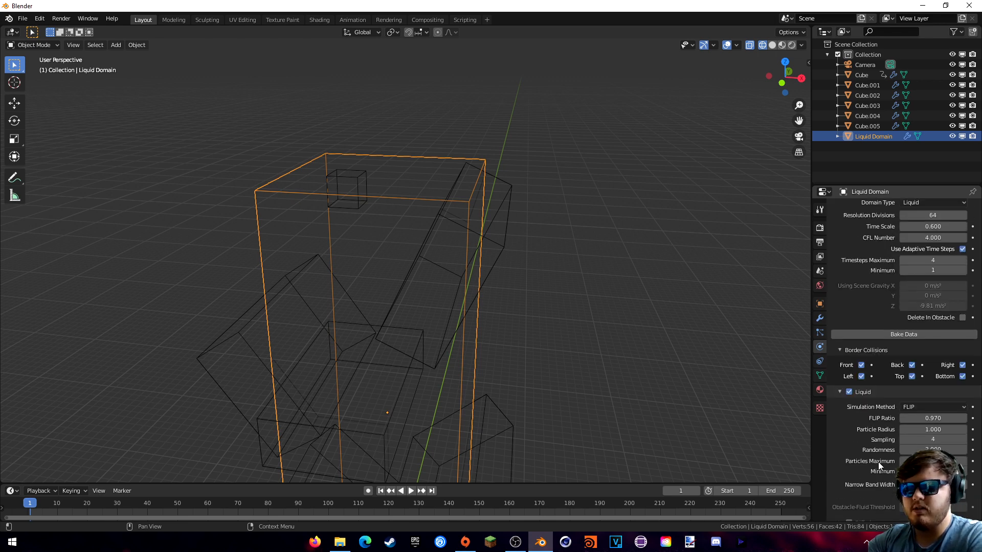
- Bake the liquid simulation data and watch the particles cascade over the tilted boxes
{"action": "left_click", "coordinate": [904, 414]}
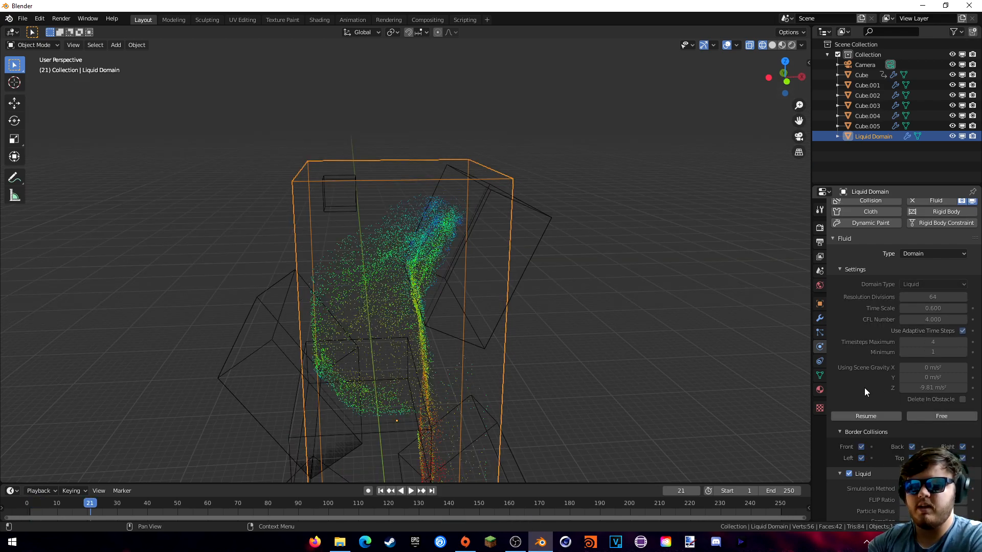
{"action": "mouse_move", "coordinate": [607, 379]}
{"action": "middle_mouse_down"}
{"action": "mouse_move", "coordinate": [583, 384]}
{"action": "mouse_move", "coordinate": [591, 381]}
{"action": "middle_mouse_up"}
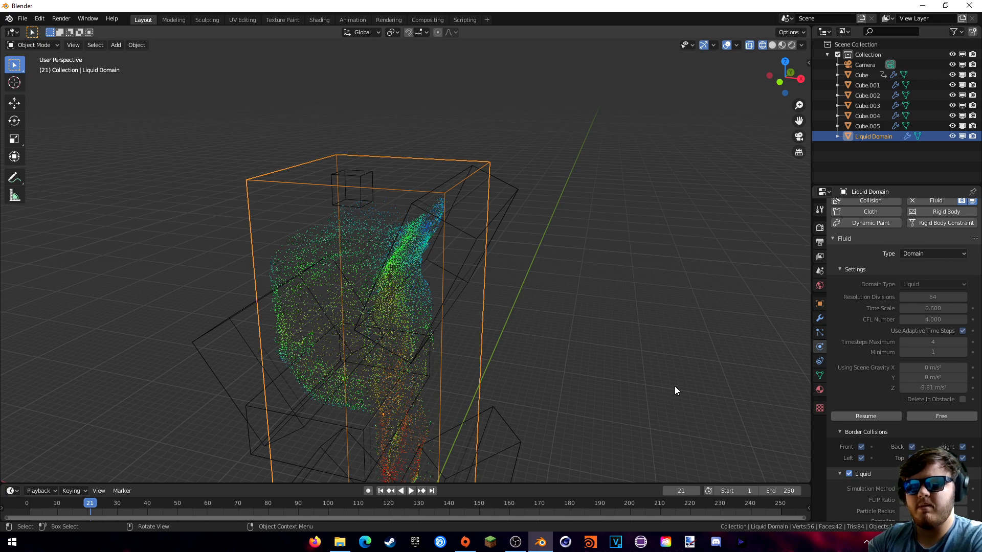
{"action": "mouse_move", "coordinate": [674, 387]}
{"action": "middle_mouse_down", "text": "shift"}
{"action": "mouse_move", "coordinate": [665, 370]}
{"action": "mouse_move", "coordinate": [685, 378]}
{"action": "middle_mouse_up", "text": "shift"}
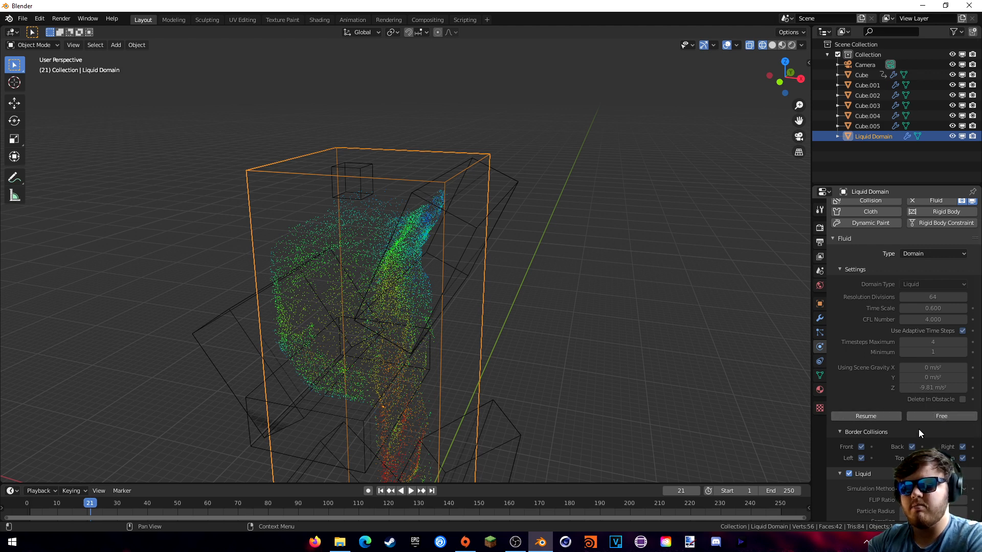
{"action": "scroll", "coordinate": [918, 429], "scroll_direction": "down", "scroll_amount": 15}
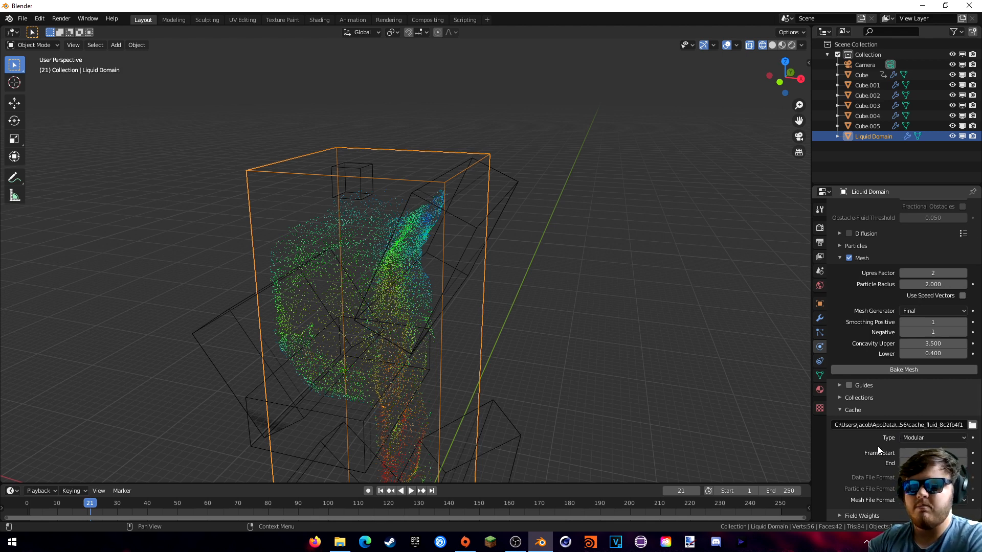
{"action": "scroll", "coordinate": [881, 466], "scroll_direction": "up", "scroll_amount": 12}
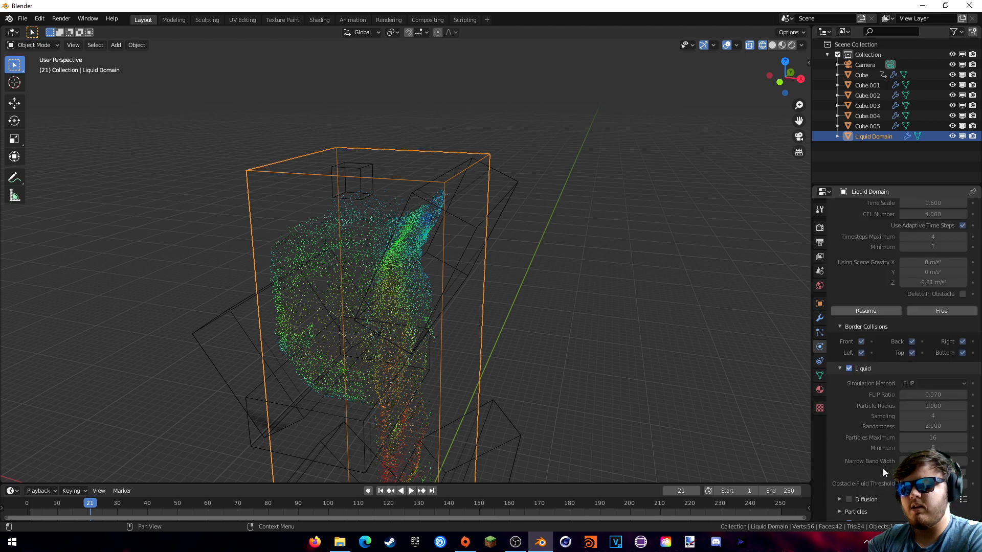
{"action": "scroll", "coordinate": [877, 398], "scroll_direction": "up", "scroll_amount": 4}
- Resume the data bake, then play and scrub the particles from frame 1 to frame 36
{"action": "left_click", "coordinate": [873, 394]}
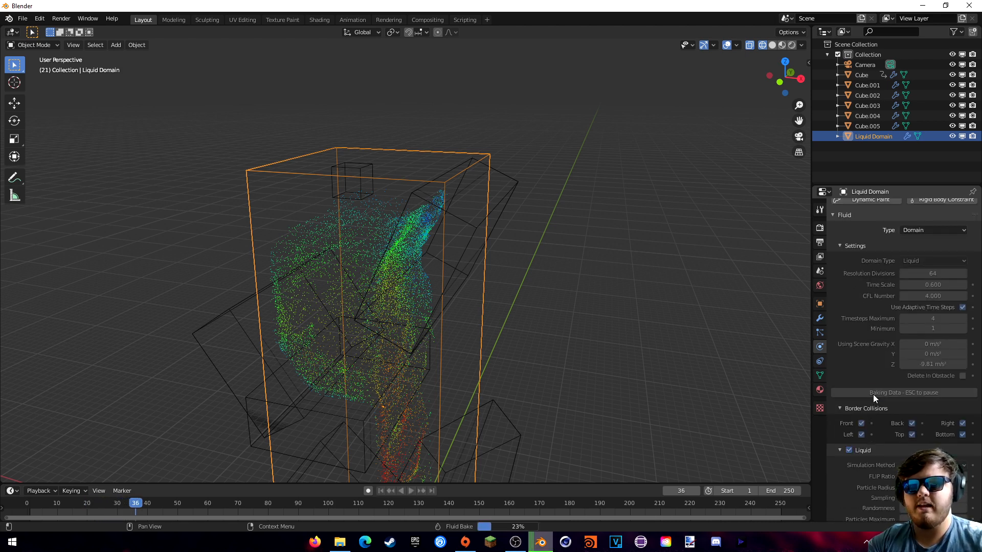
{"action": "key", "text": "Escape"}
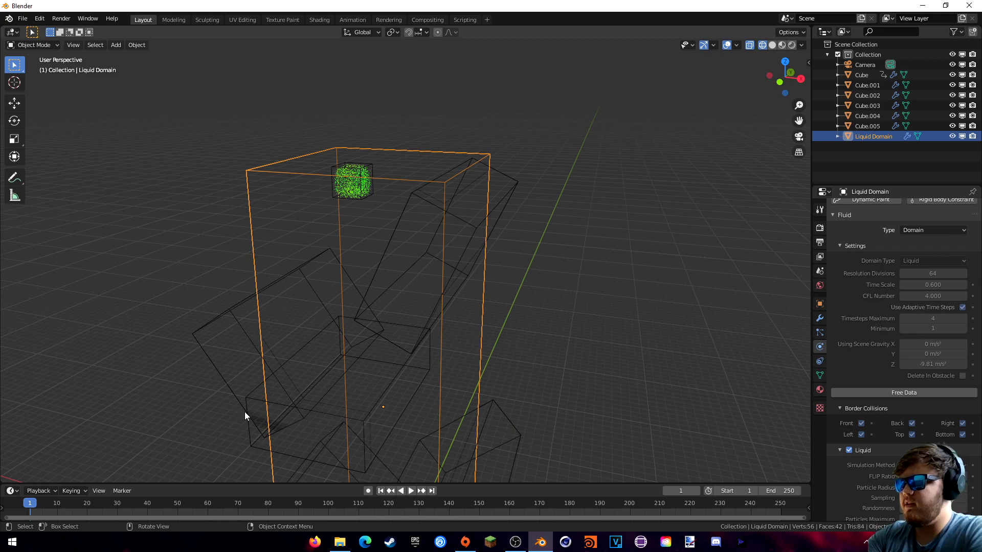
{"action": "middle_click_drag", "start_coordinate": [245, 412], "coordinate": [180, 445]}
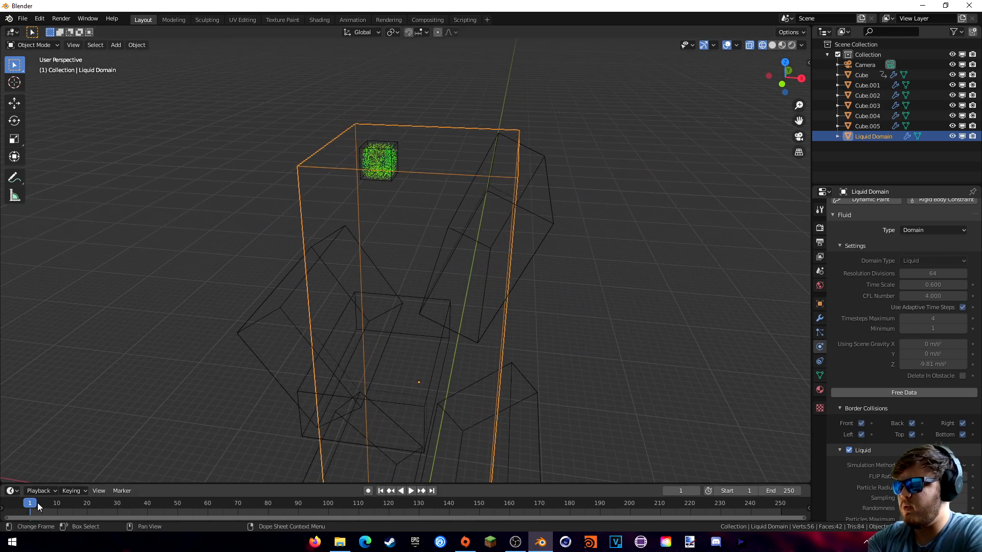
{"action": "key", "text": "space"}
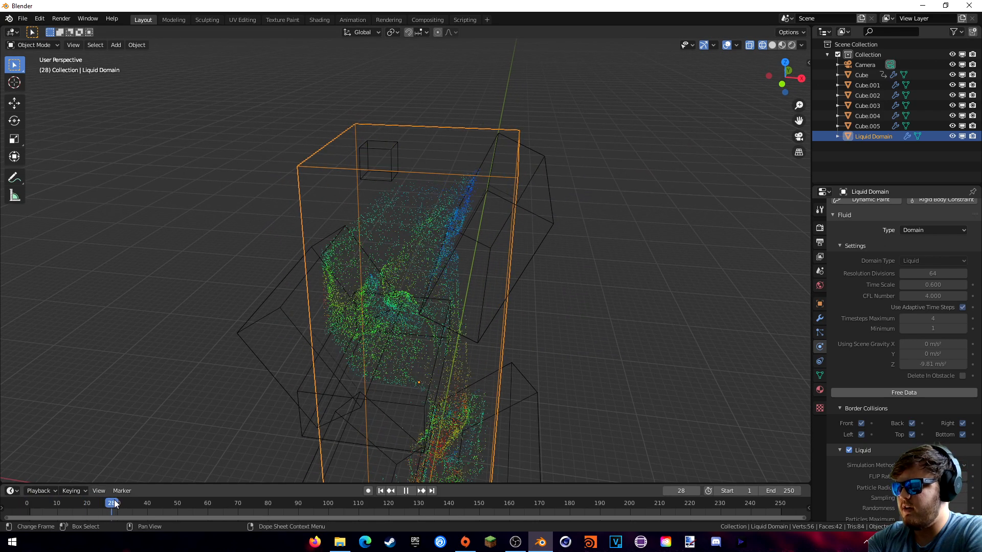
{"action": "left_click_drag", "start_coordinate": [114, 501], "coordinate": [119, 501]}
{"action": "middle_click_drag", "start_coordinate": [317, 427], "coordinate": [336, 302], "text": "shift"}
{"action": "left_click_drag", "start_coordinate": [122, 500], "coordinate": [138, 498]}
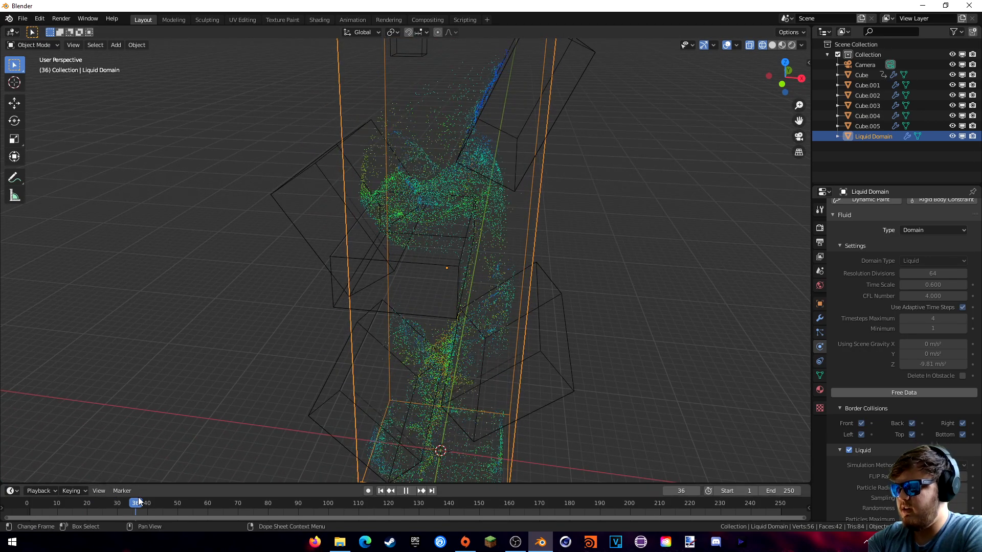
{"action": "key", "text": "space"}
- From a higher, closer view, play the simulation on and stop at frame 81
{"action": "middle_click_drag", "start_coordinate": [318, 432], "coordinate": [469, 332]}
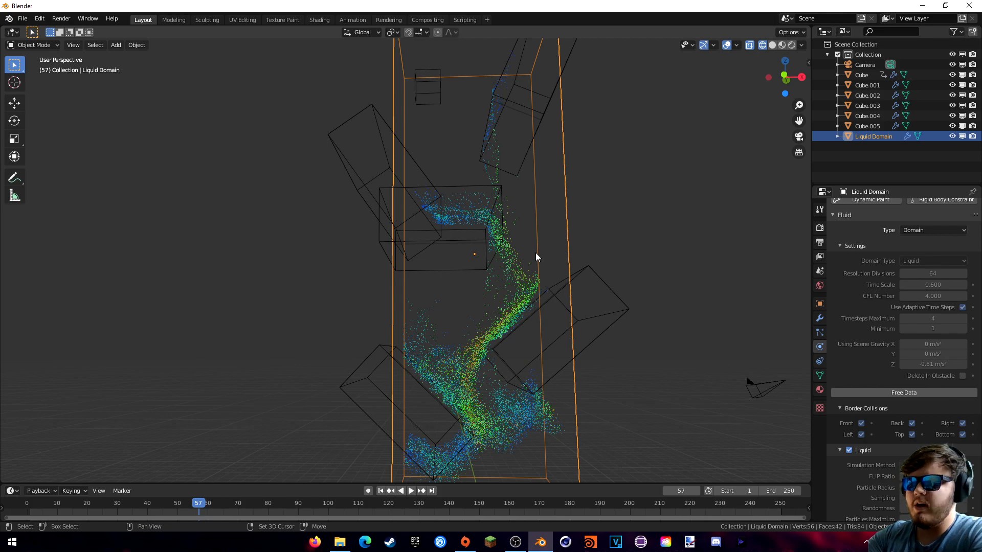
{"action": "middle_click_drag", "start_coordinate": [536, 252], "coordinate": [389, 274]}
{"action": "key", "text": "space"}
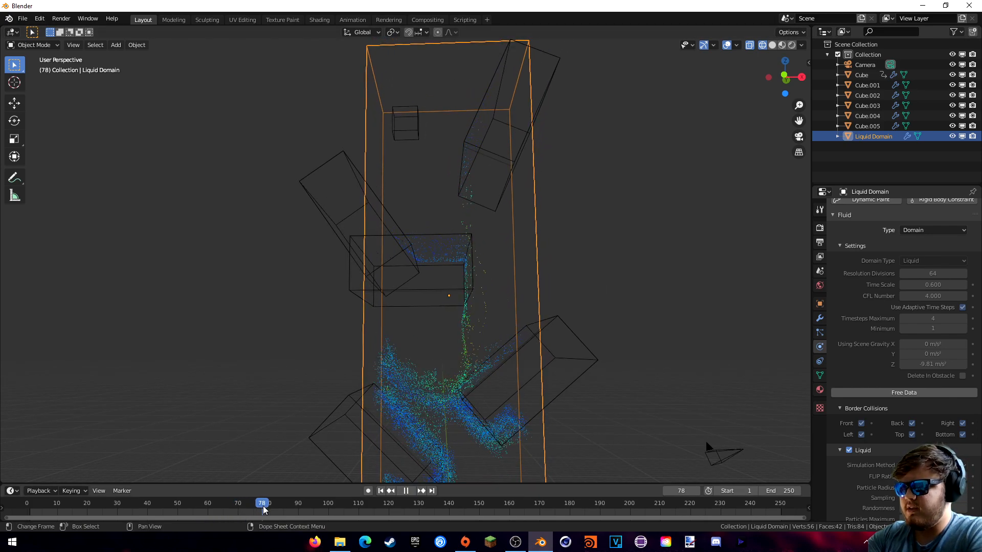
{"action": "key", "text": "space"}
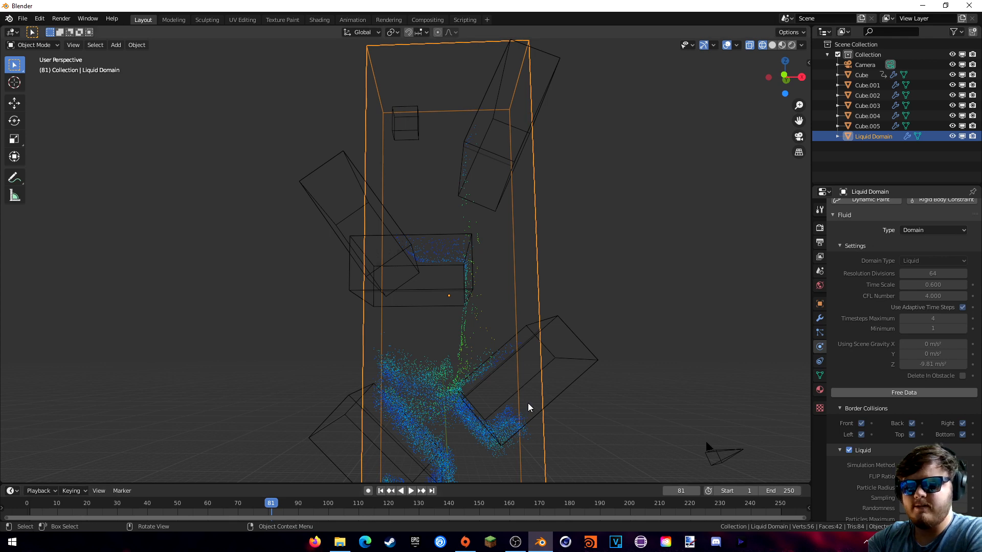
{"action": "middle_click_drag", "start_coordinate": [529, 408], "coordinate": [548, 392]}
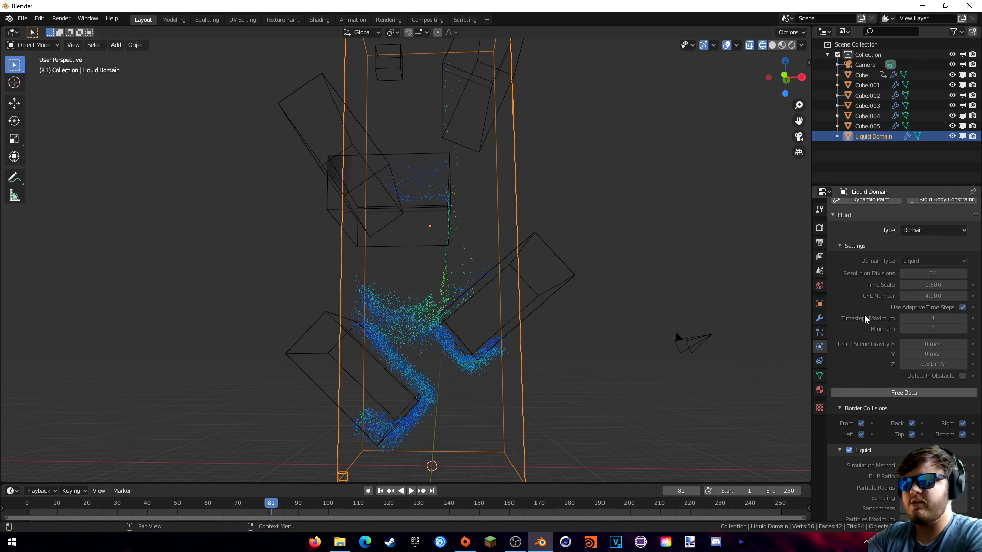
- Bake the liquid mesh at Upres Factor 4 and view the resulting solid fluid surface
{"action": "scroll", "coordinate": [865, 319], "scroll_direction": "down", "scroll_amount": 12}
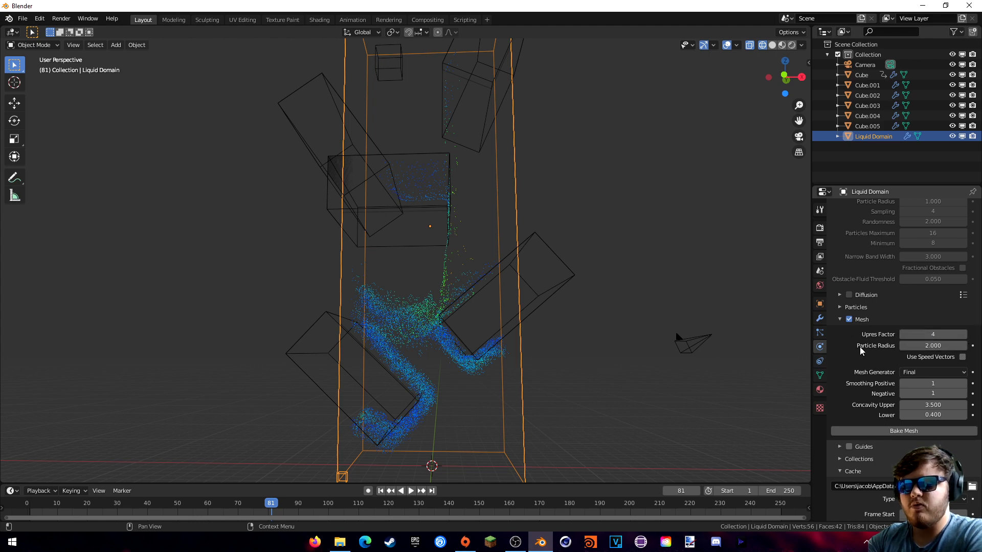
{"action": "scroll", "coordinate": [861, 351], "scroll_direction": "up", "scroll_amount": 12}
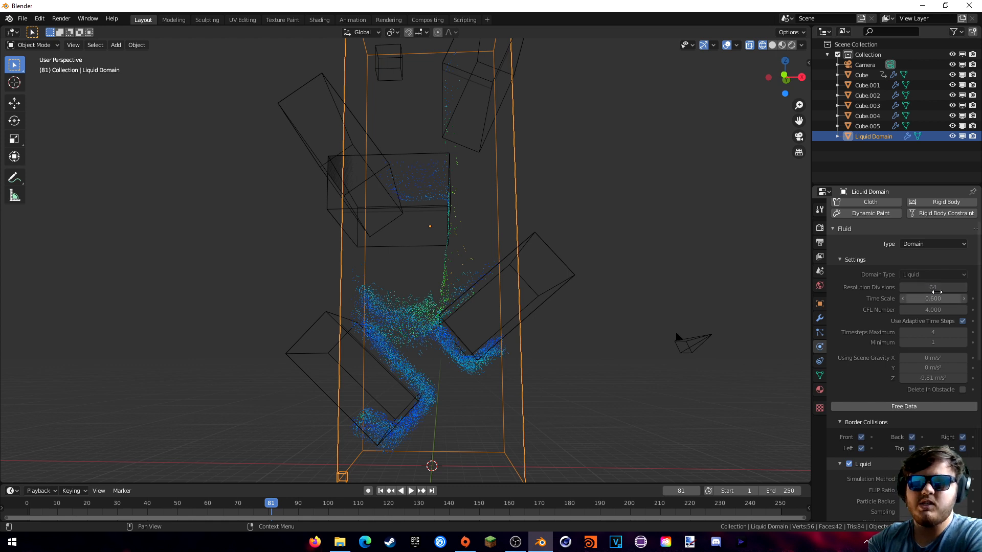
{"action": "scroll", "coordinate": [859, 298], "scroll_direction": "down", "scroll_amount": 12}
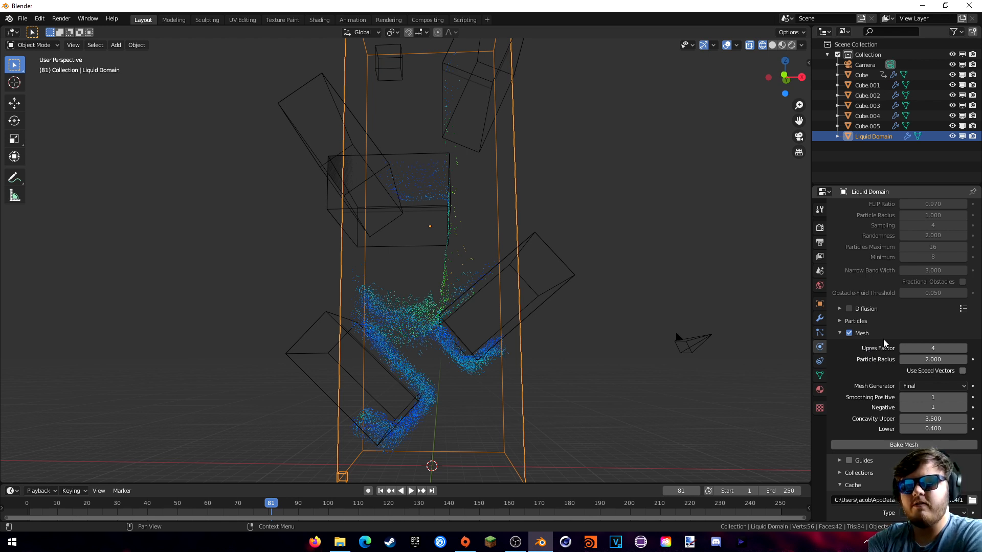
{"action": "left_click", "coordinate": [888, 444]}
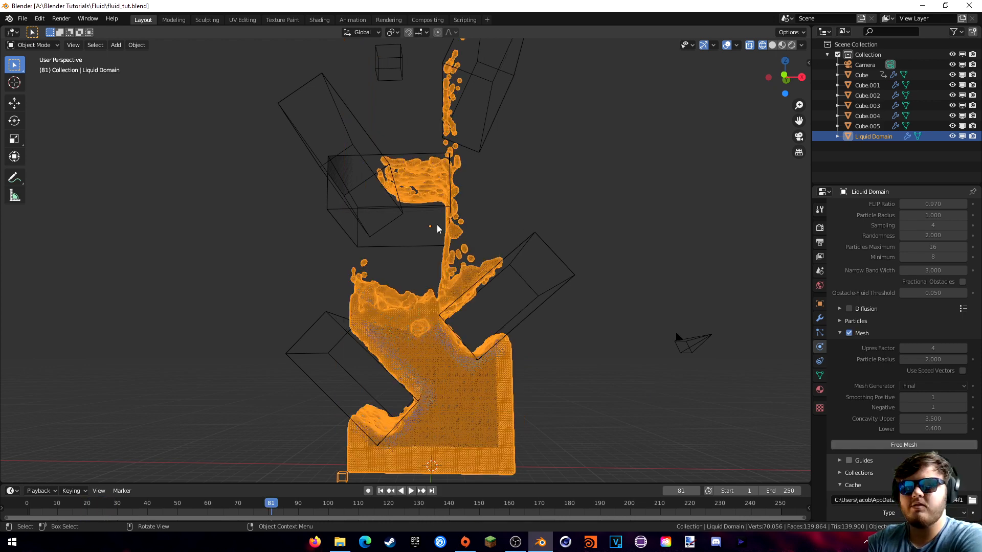
{"action": "middle_click_drag", "start_coordinate": [500, 210], "coordinate": [508, 266]}
- Orbit and zoom around the fluid mesh, then inspect the falling stream in front orthographic view
{"action": "scroll", "coordinate": [508, 266], "scroll_direction": "up", "scroll_amount": 6}
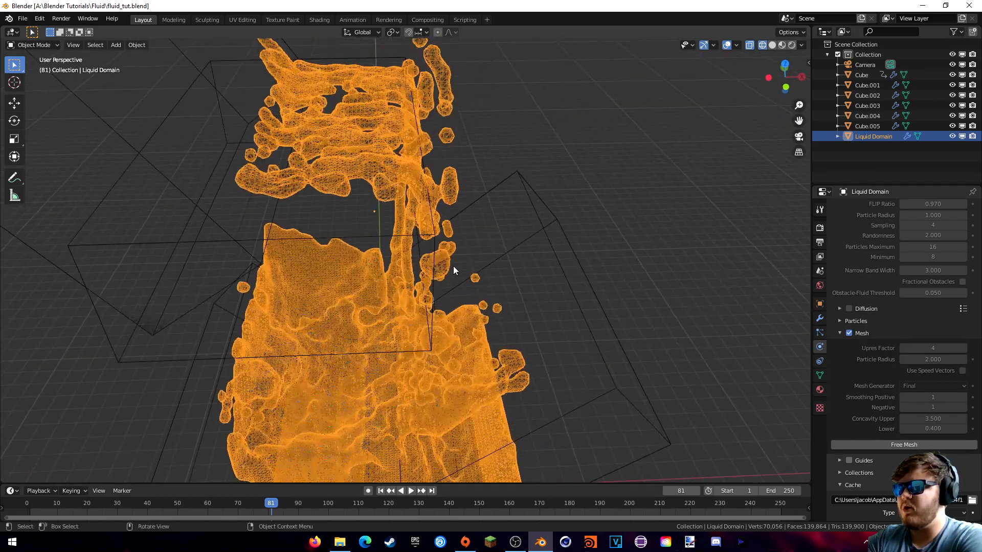
{"action": "middle_click_drag", "start_coordinate": [459, 240], "coordinate": [472, 170]}
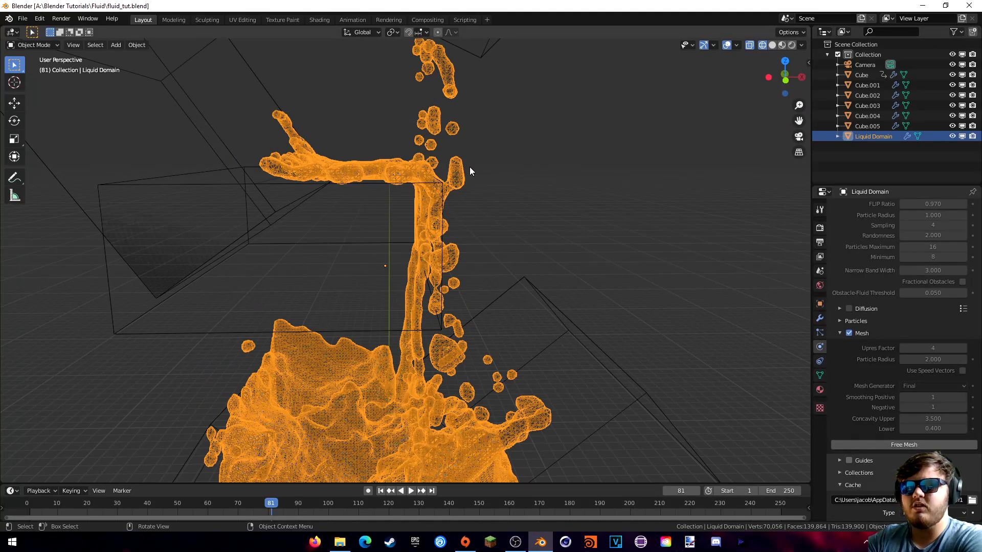
{"action": "scroll", "coordinate": [883, 245], "scroll_direction": "up", "scroll_amount": 12}
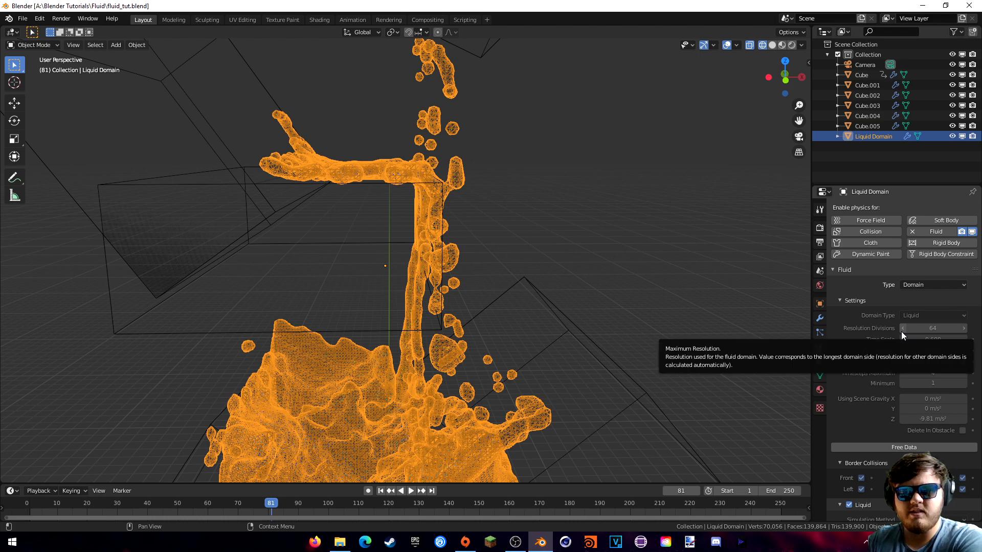
{"action": "key", "text": "KP_1"}
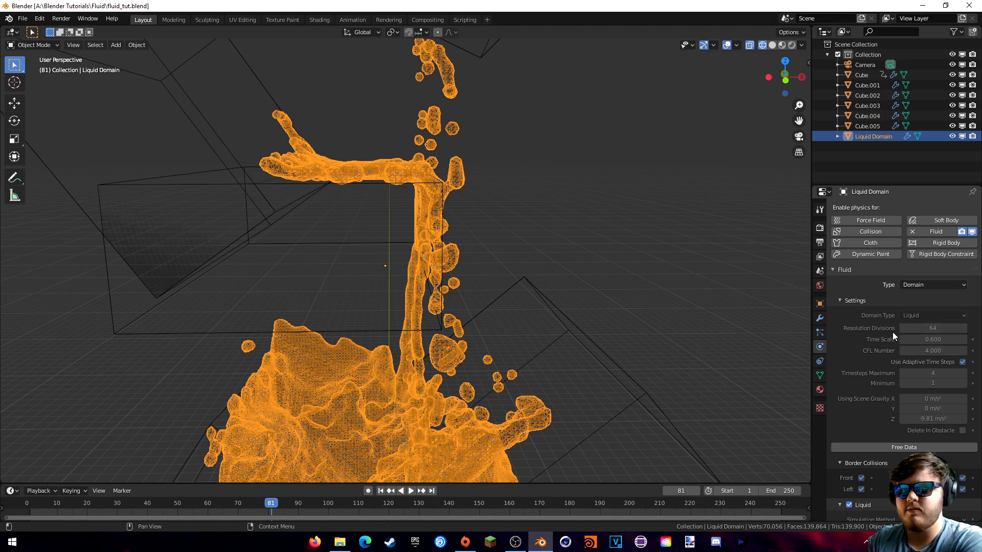
{"action": "scroll", "coordinate": [532, 230], "scroll_direction": "up", "scroll_amount": 6}
{"action": "middle_click_drag", "start_coordinate": [523, 219], "coordinate": [523, 368], "text": "shift"}
{"action": "scroll", "coordinate": [523, 295], "scroll_direction": "down", "scroll_amount": 2}
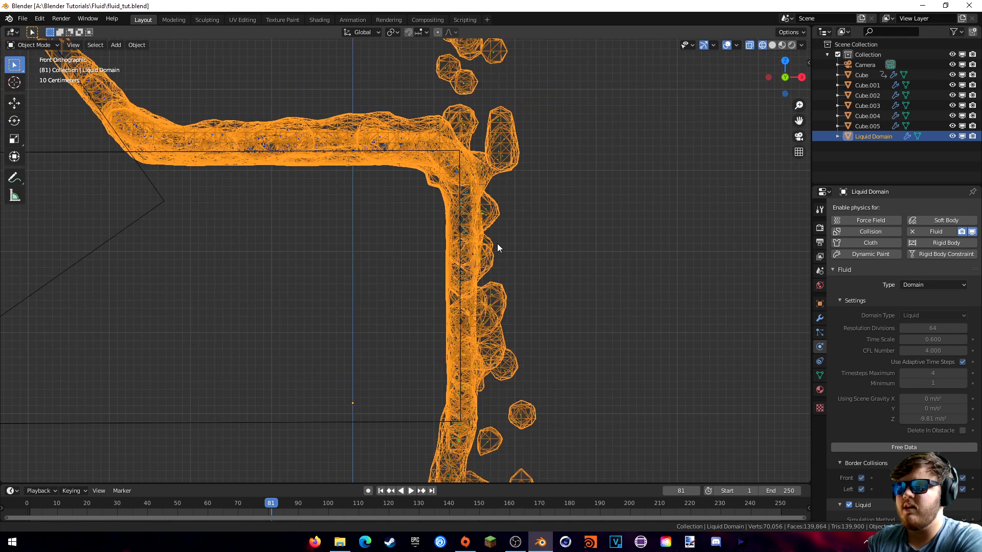
{"action": "middle_click_drag", "start_coordinate": [498, 244], "coordinate": [486, 254], "text": "shift"}
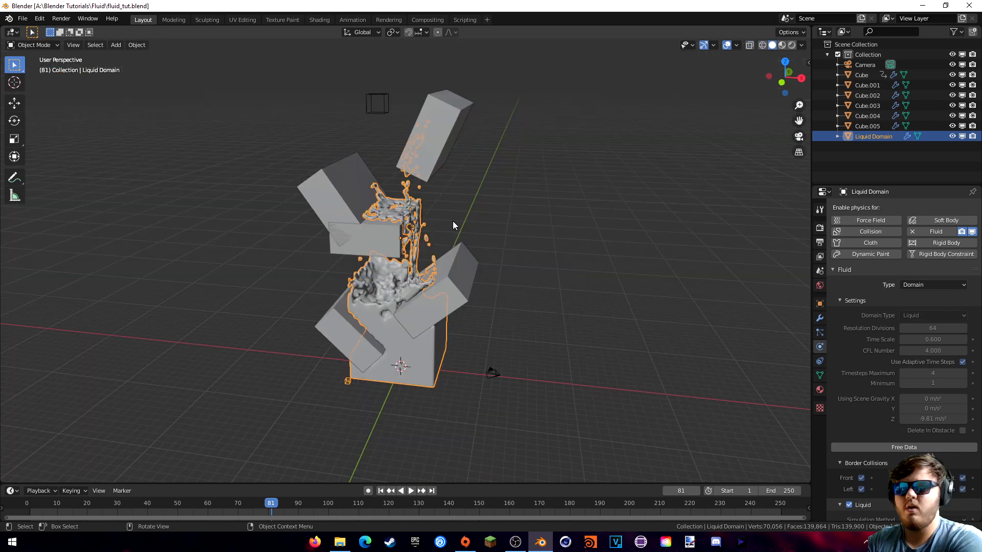
- Enable Lock Camera to View and frame the camera on the fluid splash
{"action": "middle_click_drag", "start_coordinate": [455, 241], "coordinate": [443, 231]}
{"action": "scroll", "coordinate": [443, 234], "scroll_direction": "up", "scroll_amount": 4}
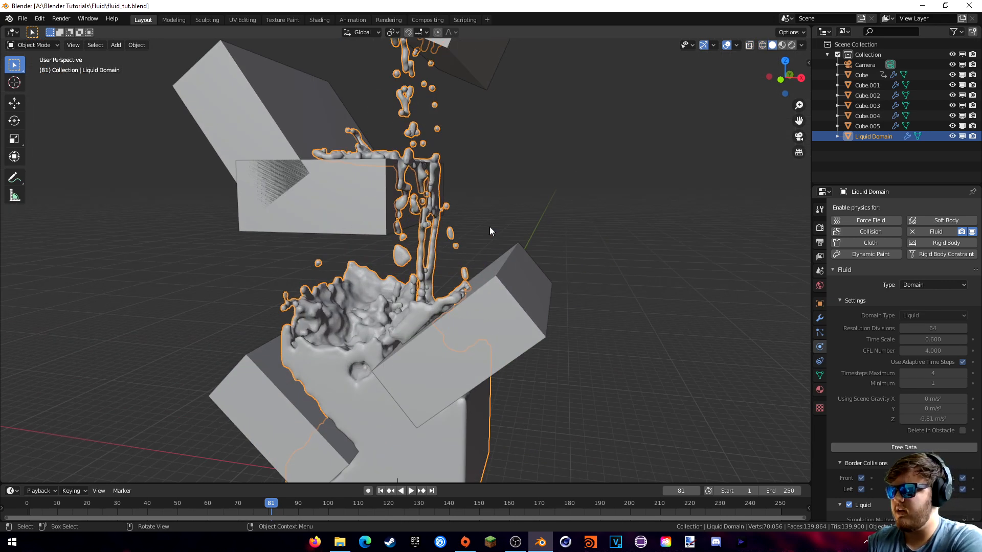
{"action": "key", "text": "KP_0"}
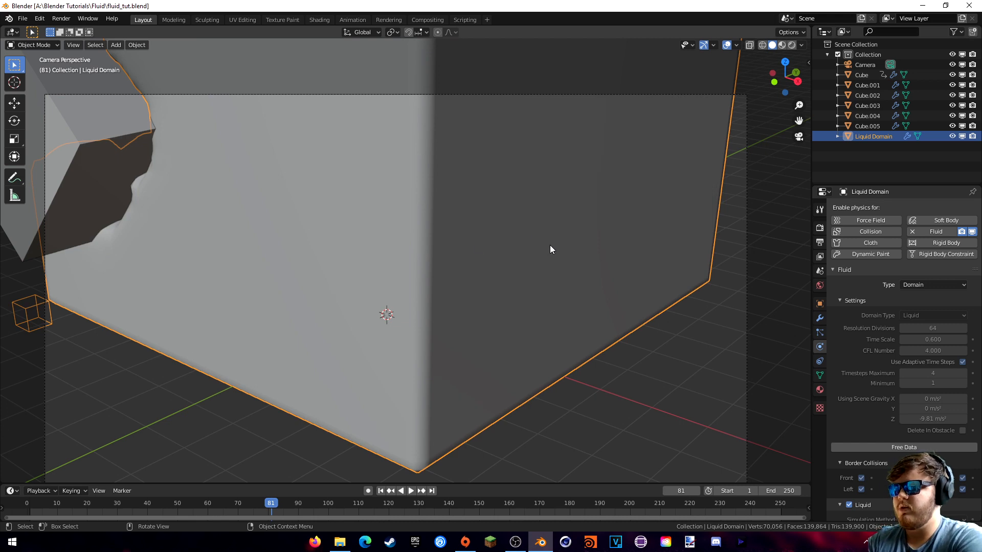
{"action": "key", "text": "n"}
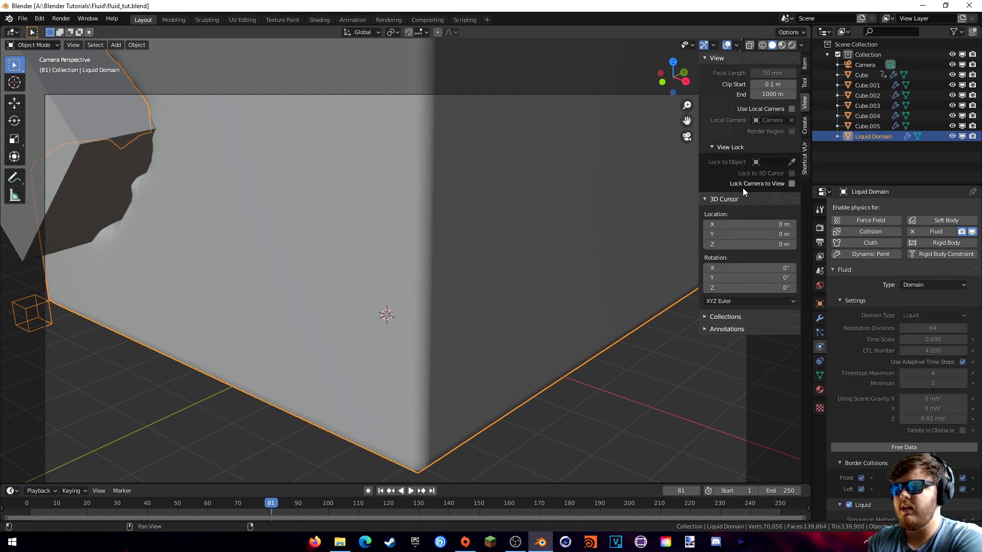
{"action": "left_click", "coordinate": [792, 184]}
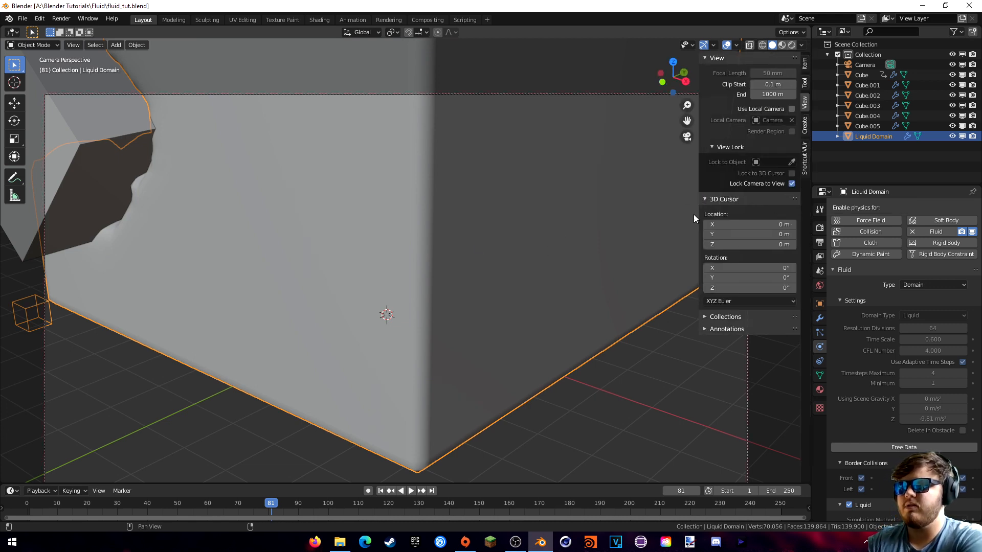
{"action": "middle_click_drag", "start_coordinate": [693, 214], "coordinate": [492, 333]}
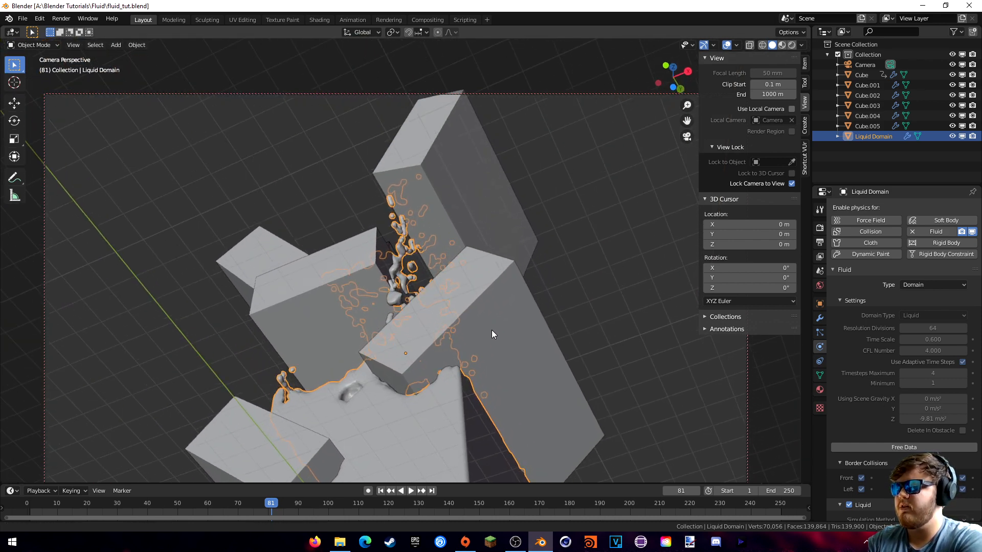
{"action": "key", "text": "Home"}
{"action": "scroll", "coordinate": [472, 311], "scroll_direction": "down", "scroll_amount": 1}
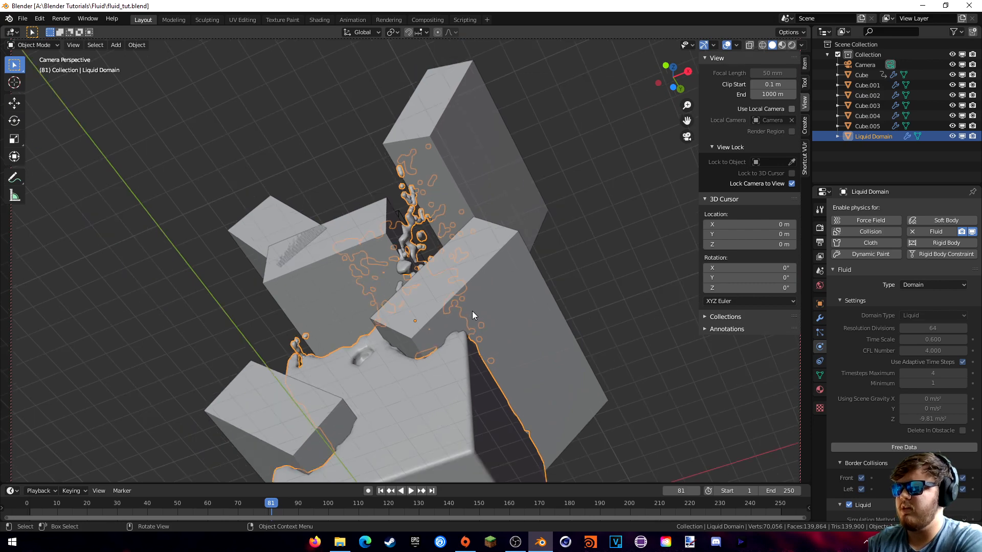
{"action": "middle_click_drag", "start_coordinate": [472, 308], "coordinate": [493, 320]}
{"action": "middle_click_drag", "start_coordinate": [477, 275], "coordinate": [483, 328]}
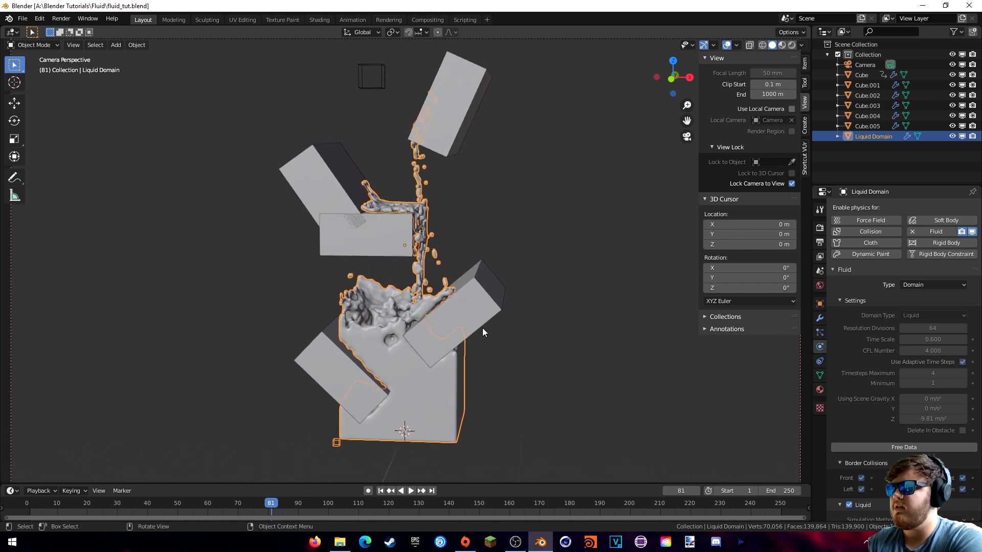
- Set the output Resolution Y to 1920 for a square 1920 × 1920 render
{"action": "scroll", "coordinate": [483, 328], "scroll_direction": "up", "scroll_amount": 1}
{"action": "scroll", "coordinate": [482, 326], "scroll_direction": "down", "scroll_amount": 1}
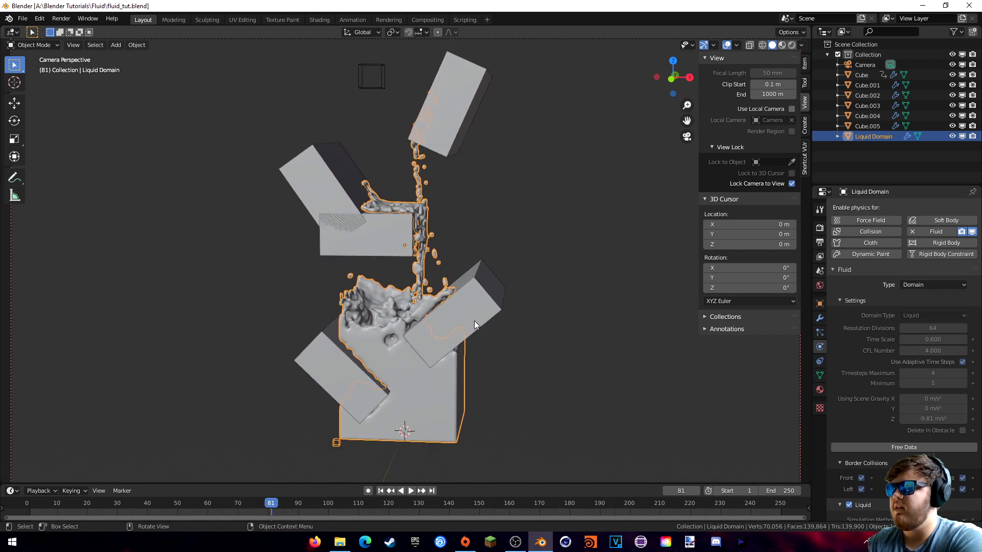
{"action": "left_click", "coordinate": [819, 227]}
{"action": "left_click", "coordinate": [820, 242]}
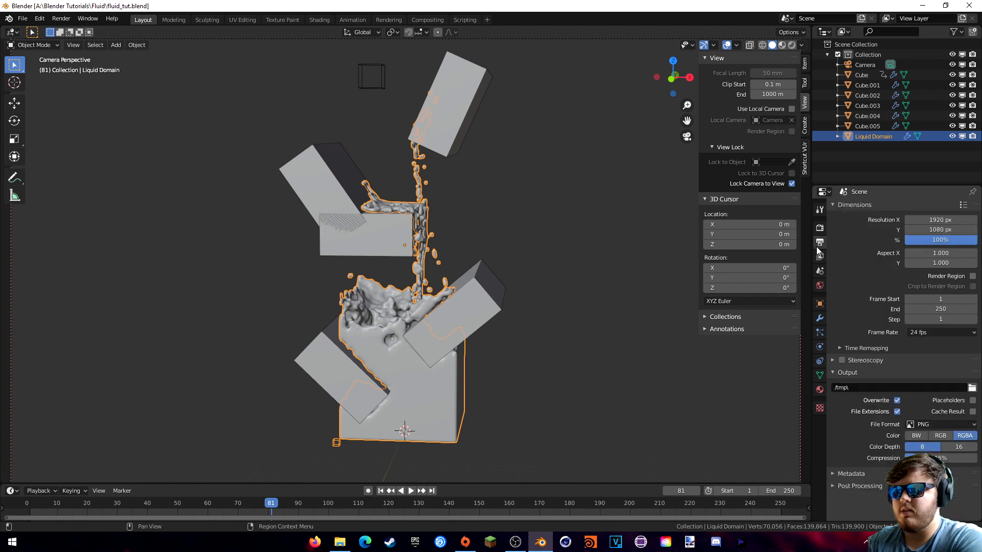
{"action": "left_click_drag", "start_coordinate": [944, 230], "coordinate": [933, 229]}
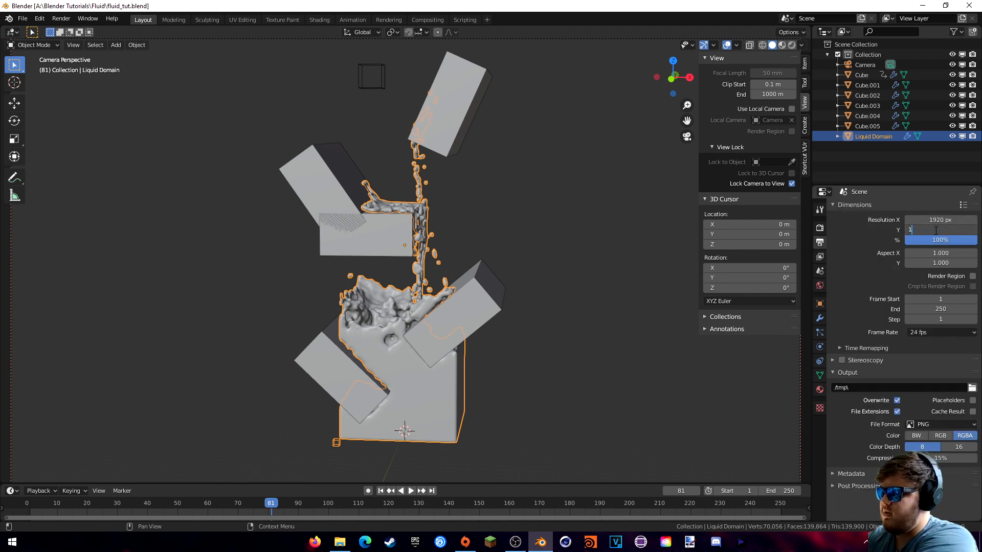
{"action": "type", "text": "1920"}
{"action": "key", "text": "Return"}
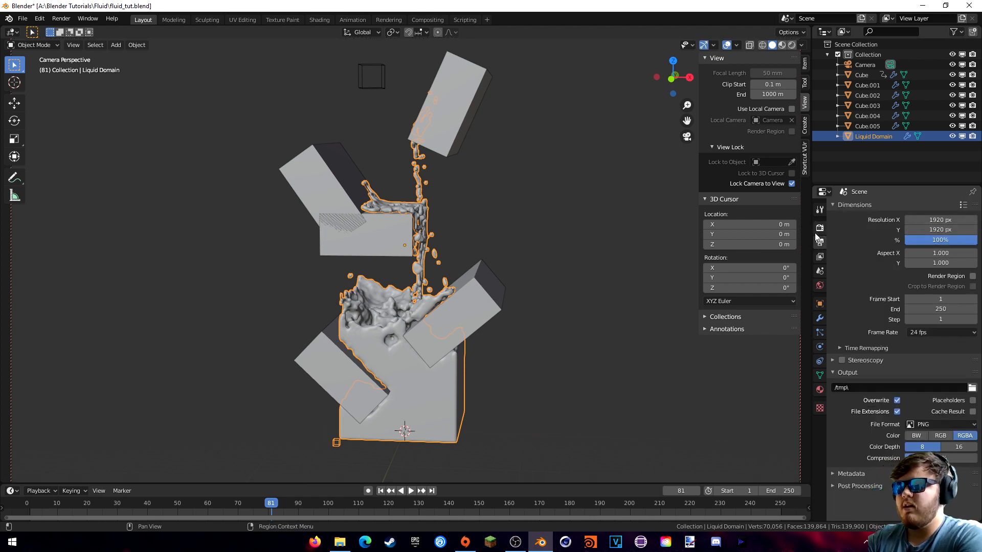
- Turn off Lock Camera to View, hide the sidebar, and orbit out of camera view
{"action": "left_click", "coordinate": [791, 183]}
{"action": "key", "text": "n"}
{"action": "middle_click_drag", "start_coordinate": [640, 213], "coordinate": [609, 227]}
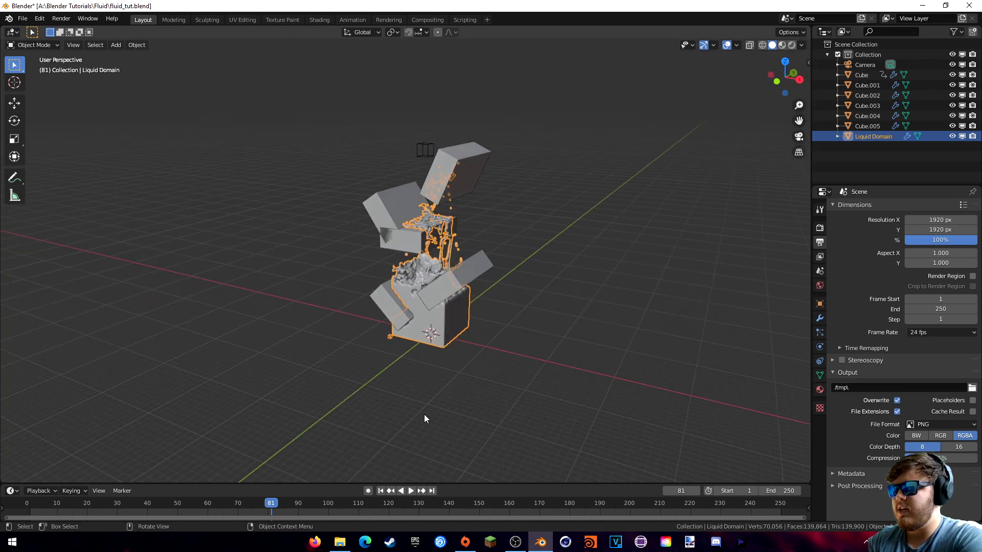
- Play the simulation from frame 1, stop at frame 73, and zoom in on the inflow cube
{"action": "left_click", "coordinate": [381, 490]}
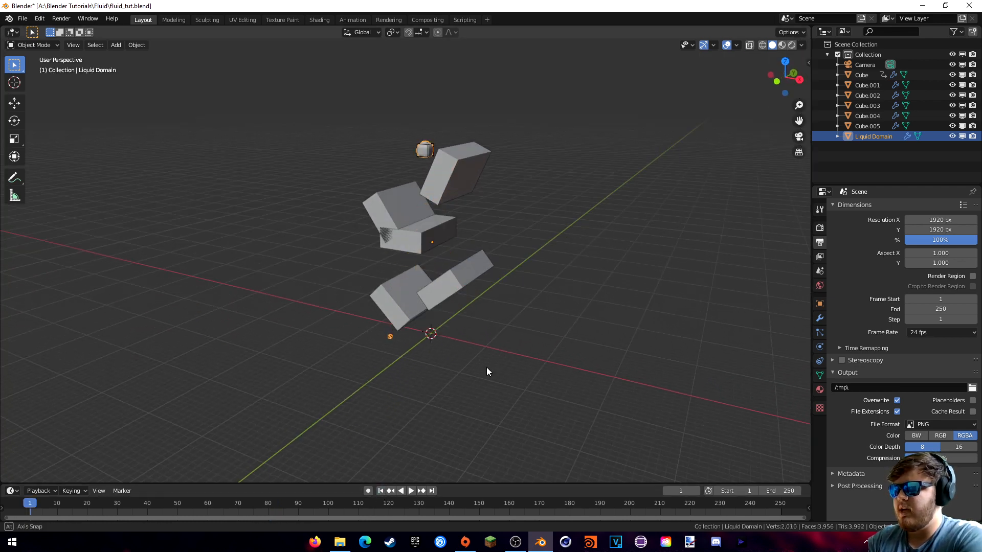
{"action": "mouse_move", "coordinate": [486, 367]}
{"action": "middle_mouse_down"}
{"action": "mouse_move", "coordinate": [483, 383]}
{"action": "mouse_move", "coordinate": [489, 373]}
{"action": "middle_mouse_up"}
{"action": "key", "text": "space"}
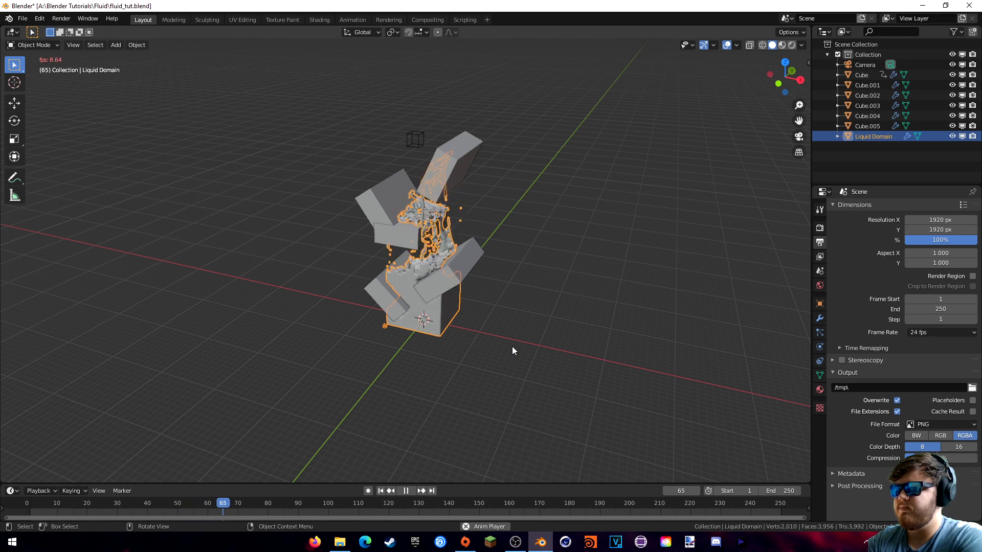
{"action": "key", "text": "space"}
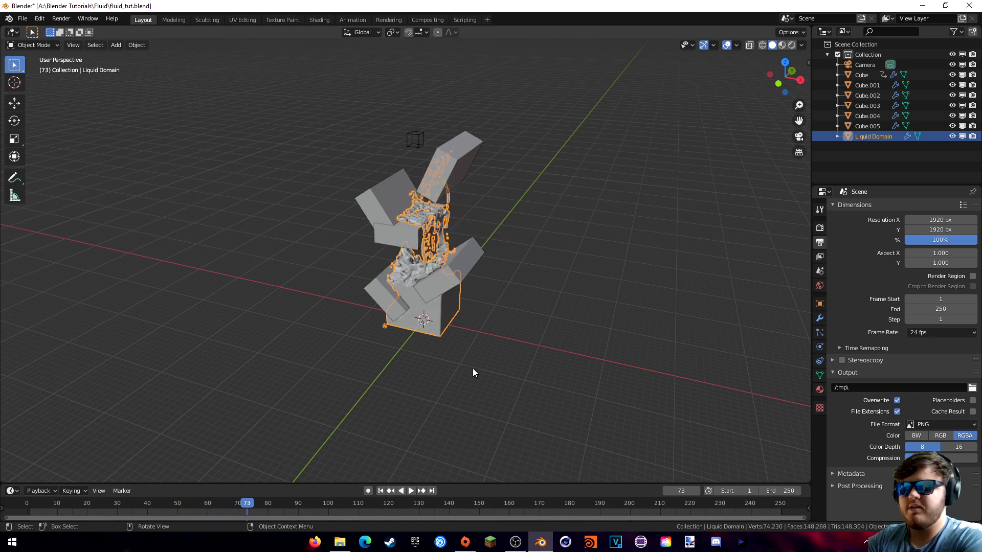
{"action": "middle_click_drag", "start_coordinate": [455, 313], "coordinate": [466, 264]}
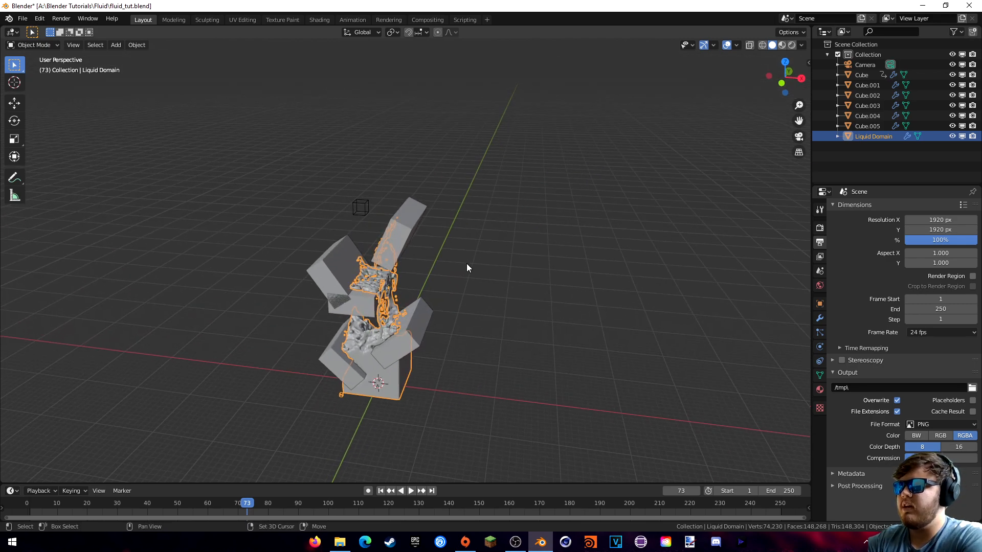
{"action": "left_click", "coordinate": [356, 206]}
{"action": "scroll", "coordinate": [492, 269], "scroll_direction": "up", "scroll_amount": 3}
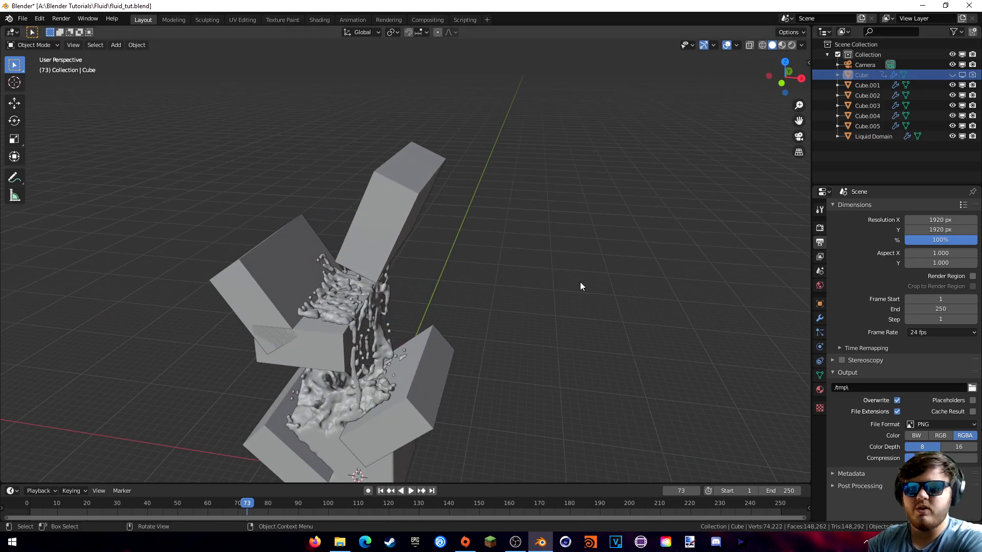
- Switch the viewport to Rendered shading and select the liquid domain
{"action": "key", "text": "z"}
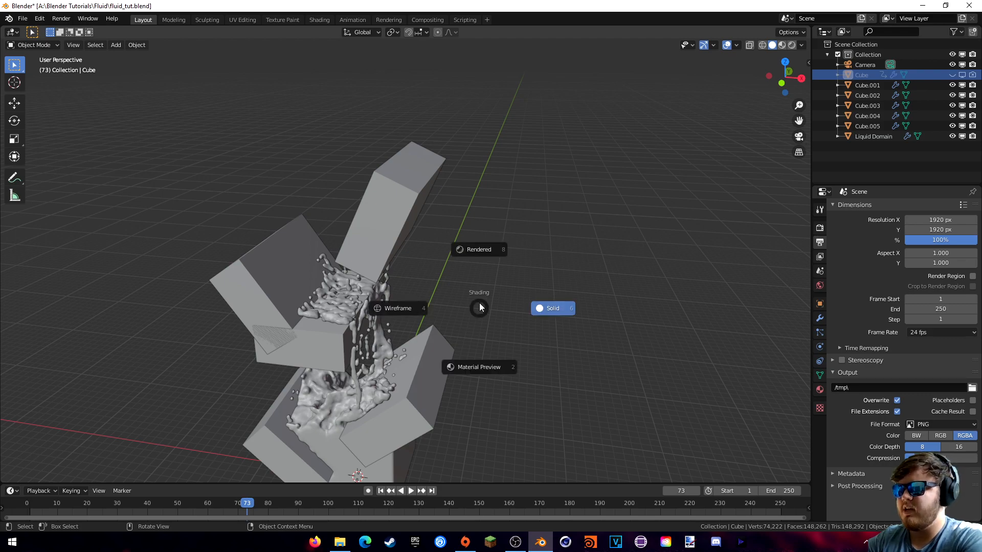
{"action": "left_click", "coordinate": [476, 255]}
{"action": "mouse_move", "coordinate": [475, 293]}
{"action": "middle_mouse_down"}
{"action": "mouse_move", "coordinate": [444, 315]}
{"action": "mouse_move", "coordinate": [462, 283]}
{"action": "mouse_move", "coordinate": [377, 356]}
{"action": "middle_mouse_up"}
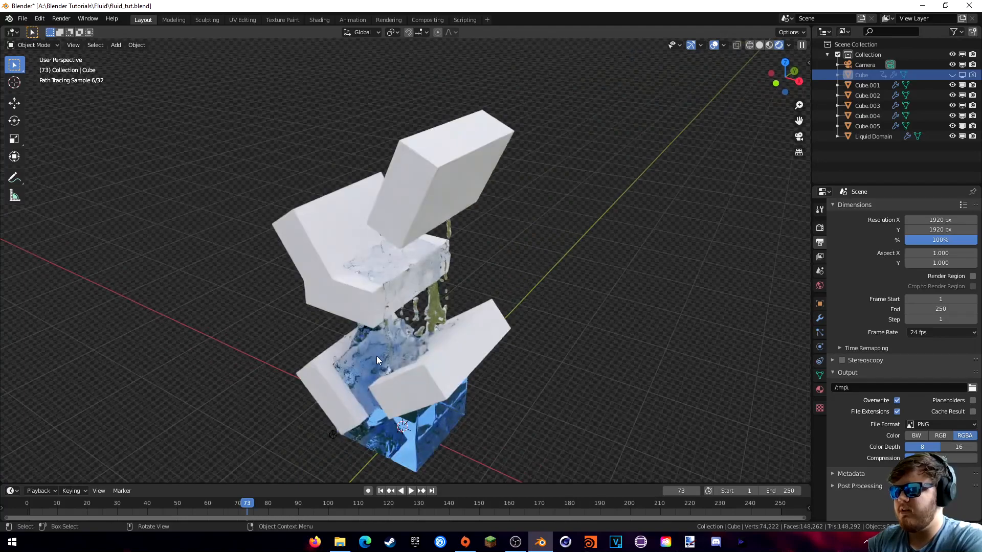
{"action": "left_click", "coordinate": [415, 438]}
{"action": "middle_click_drag", "start_coordinate": [539, 398], "coordinate": [565, 335]}
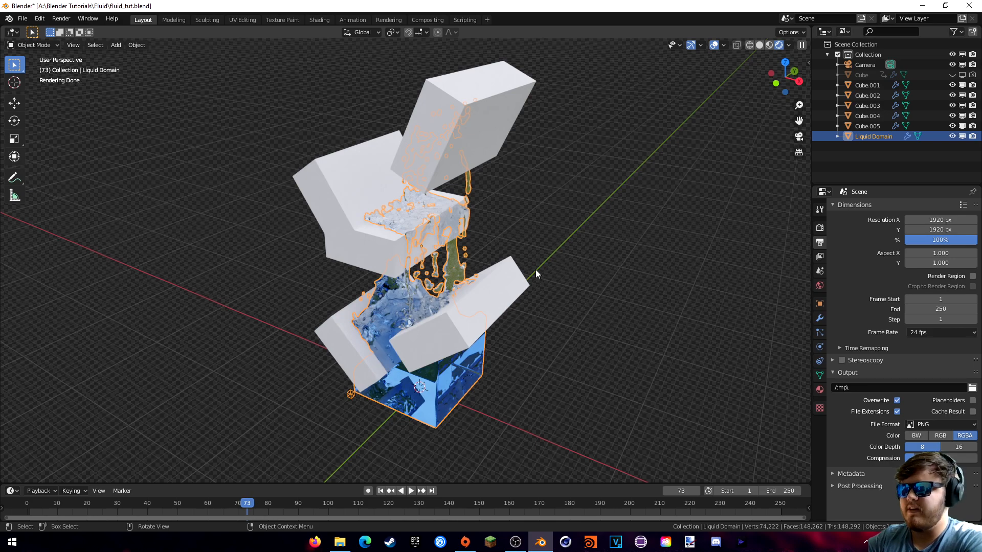
- Add a plane and scale it up into a large floor beneath the boxes
{"action": "key", "text": "shift+a"}
{"action": "mouse_move", "coordinate": [514, 214]}
{"action": "left_click", "coordinate": [548, 210]}
{"action": "key", "text": "s"}
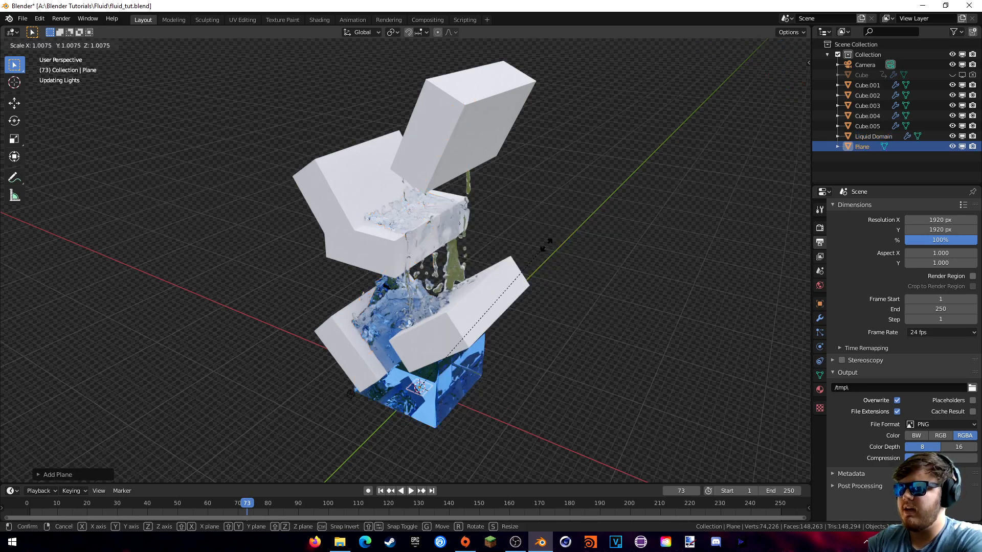
{"action": "scroll", "coordinate": [323, 402], "scroll_direction": "down", "scroll_amount": 4}
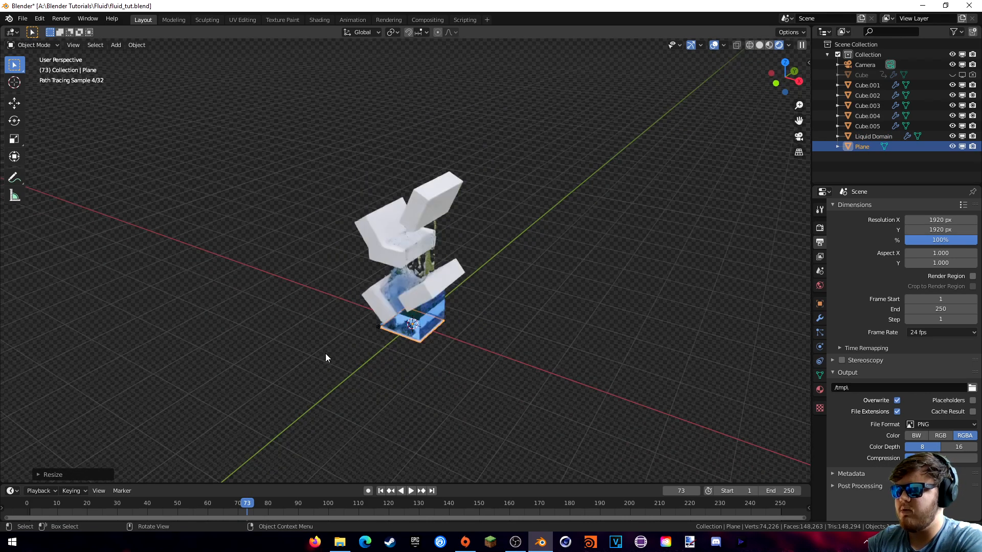
{"action": "left_click", "coordinate": [778, 381]}
{"action": "key", "text": "s"}
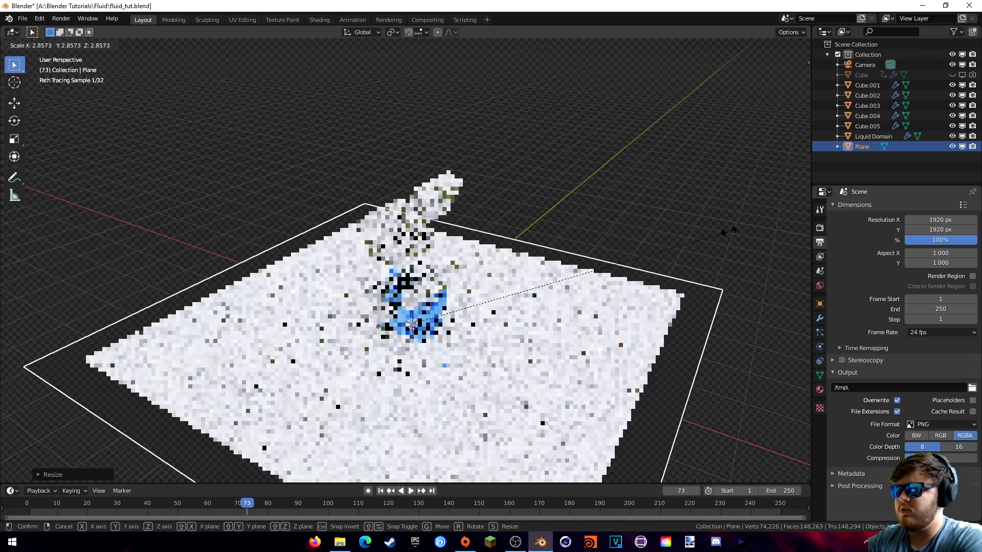
{"action": "left_click", "coordinate": [768, 215]}
{"action": "middle_click_drag", "start_coordinate": [767, 215], "coordinate": [409, 176]}
{"action": "left_click", "coordinate": [409, 177]}
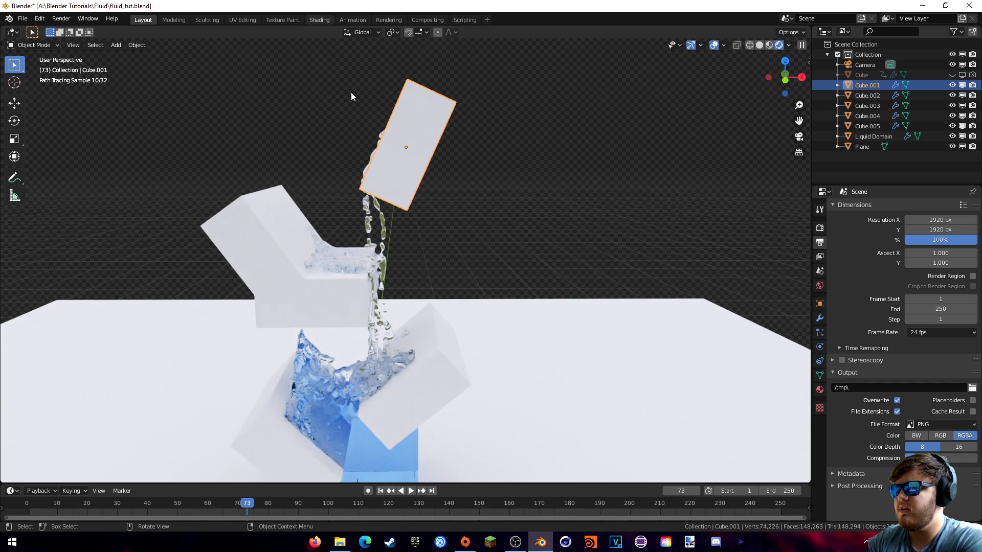
- Give Cube.001 a new material with a pure red Base Color in the Shading workspace
{"action": "left_click", "coordinate": [319, 20]}
{"action": "scroll", "coordinate": [469, 233], "scroll_direction": "down", "scroll_amount": 5}
{"action": "mouse_move", "coordinate": [470, 229]}
{"action": "middle_mouse_down"}
{"action": "mouse_move", "coordinate": [520, 179]}
{"action": "mouse_move", "coordinate": [517, 198]}
{"action": "middle_mouse_up"}
{"action": "scroll", "coordinate": [520, 179], "scroll_direction": "down", "scroll_amount": 6}
{"action": "scroll", "coordinate": [518, 199], "scroll_direction": "up", "scroll_amount": 4}
{"action": "left_click", "coordinate": [506, 316]}
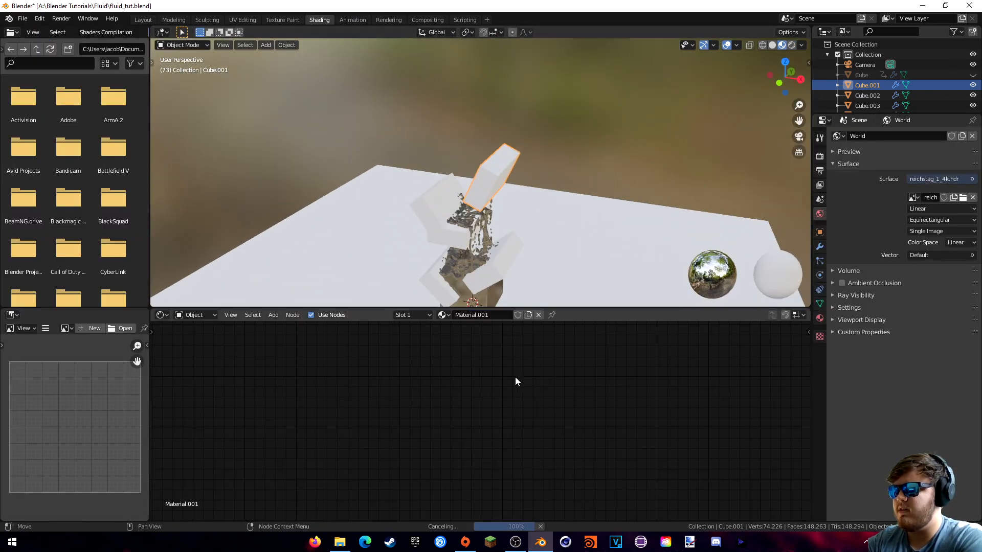
{"action": "scroll", "coordinate": [556, 349], "scroll_direction": "down", "scroll_amount": 9}
{"action": "middle_click_drag", "start_coordinate": [388, 363], "coordinate": [632, 335]}
{"action": "scroll", "coordinate": [624, 287], "scroll_direction": "up", "scroll_amount": 4}
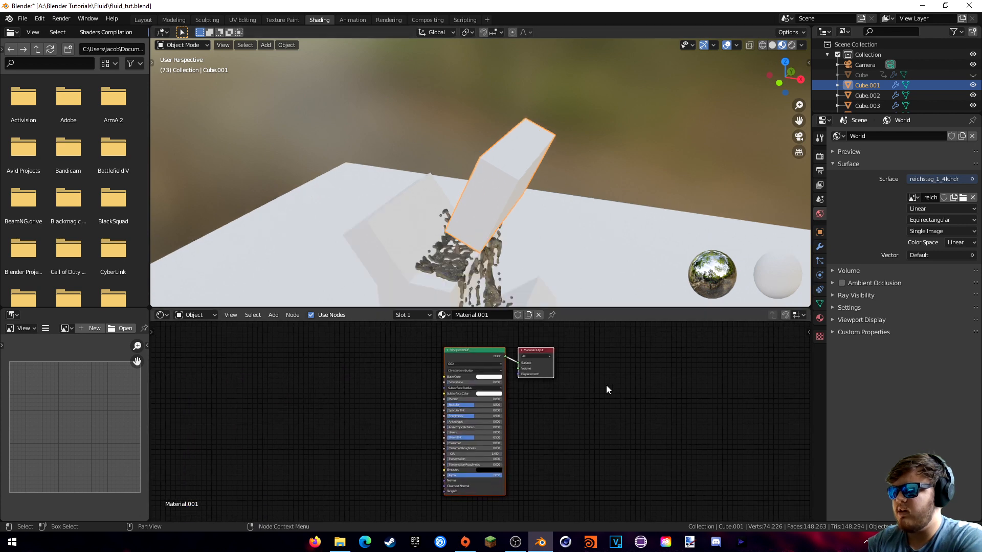
{"action": "scroll", "coordinate": [606, 385], "scroll_direction": "up", "scroll_amount": 2}
{"action": "middle_click_drag", "start_coordinate": [615, 379], "coordinate": [613, 393]}
{"action": "left_click", "coordinate": [500, 375]}
{"action": "left_click_drag", "start_coordinate": [524, 313], "coordinate": [504, 325]}
{"action": "middle_click_drag", "start_coordinate": [550, 241], "coordinate": [516, 162]}
- Look through the camera, set its Clip End to 403 m, and adjust the framing
{"action": "left_click", "coordinate": [144, 19]}
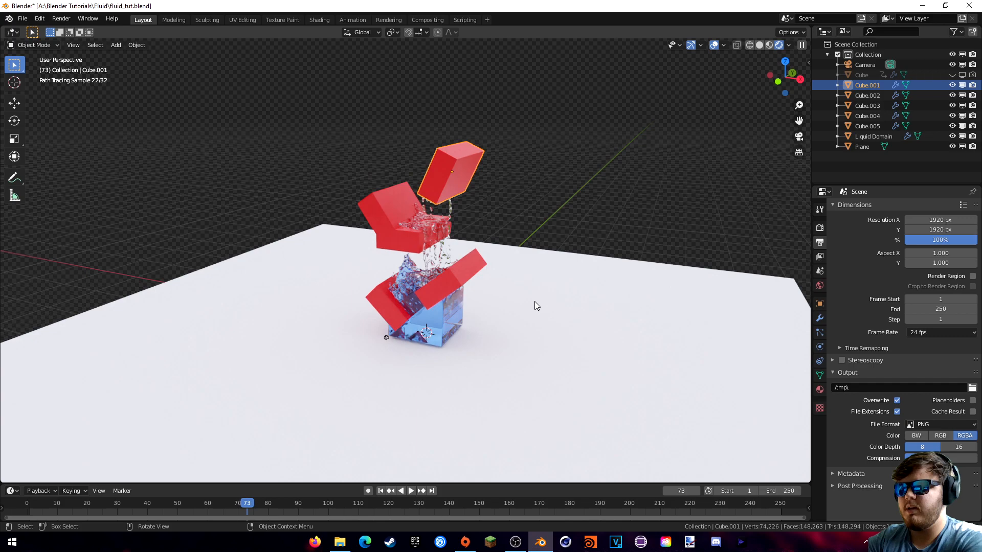
{"action": "key", "text": "KP_0"}
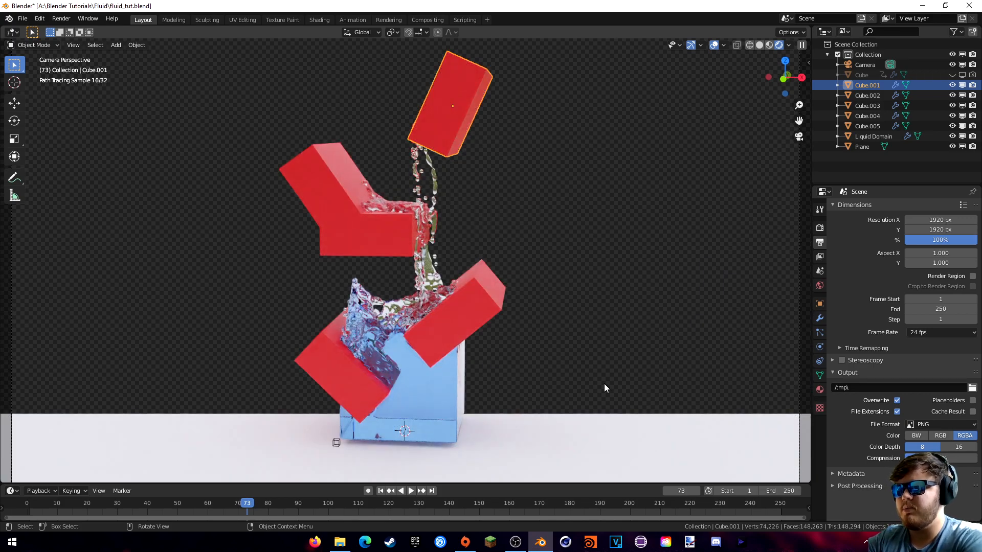
{"action": "middle_click_drag", "start_coordinate": [640, 343], "coordinate": [640, 329], "text": "shift"}
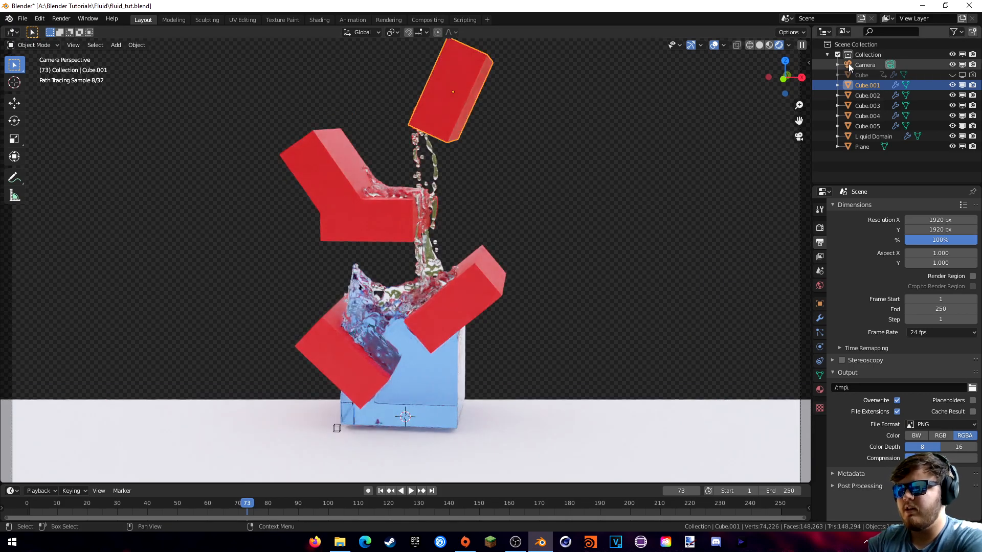
{"action": "left_click", "coordinate": [848, 64]}
{"action": "left_click", "coordinate": [820, 347]}
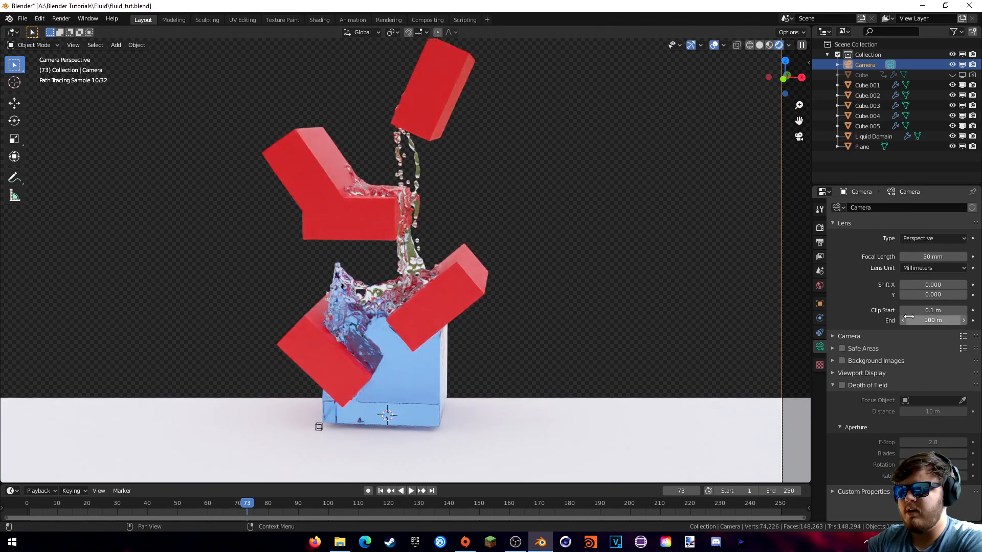
{"action": "left_click_drag", "start_coordinate": [933, 320], "coordinate": [962, 320]}
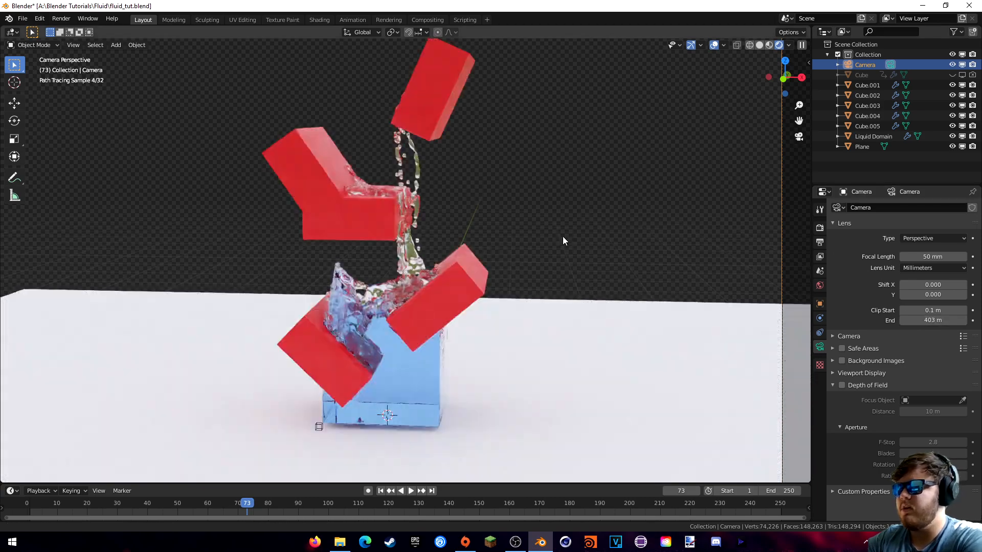
{"action": "middle_click_drag", "start_coordinate": [563, 245], "coordinate": [573, 226], "text": "shift"}
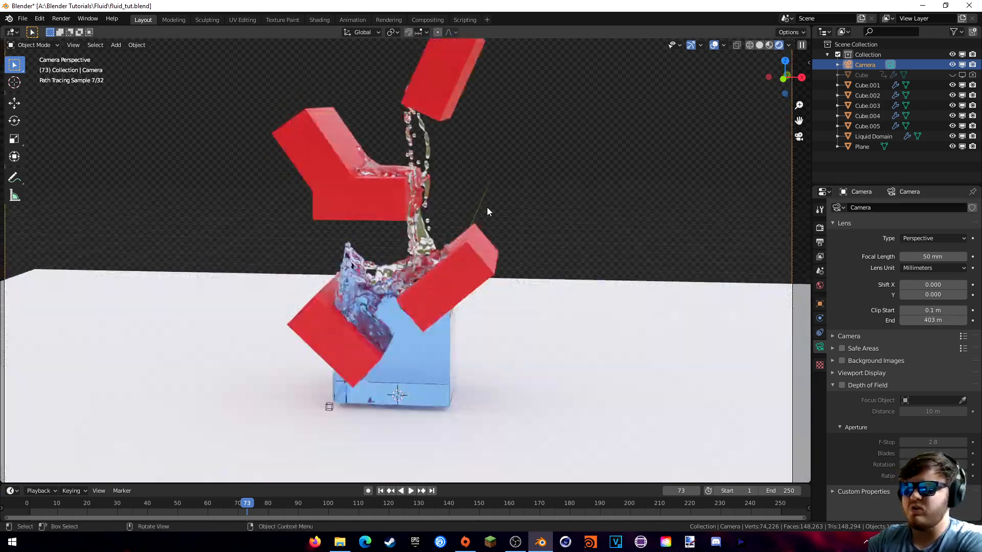
{"action": "middle_click_drag", "start_coordinate": [461, 206], "coordinate": [490, 235], "text": "shift"}
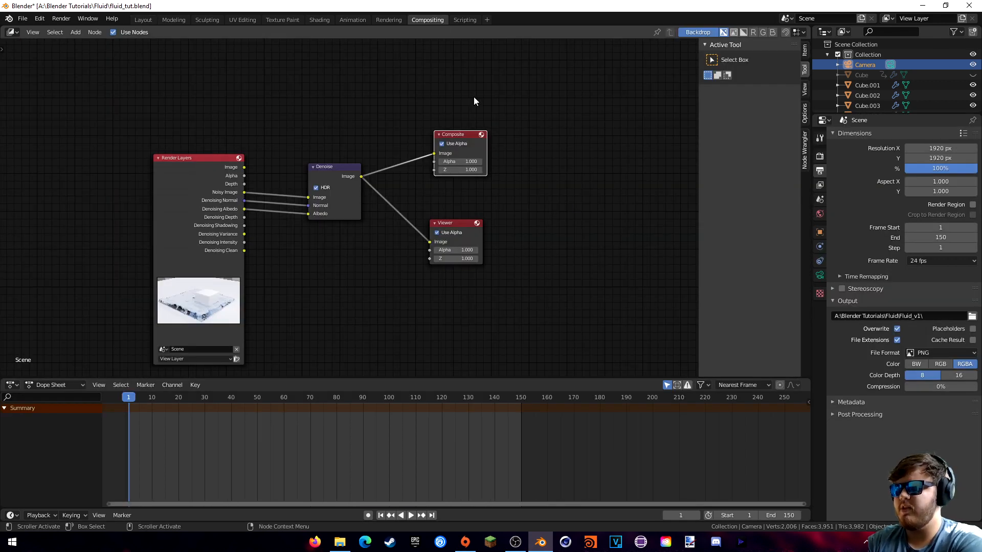
- Select the Denoise node and review the View Layer passes, Output and render Sampling settings
{"action": "scroll", "coordinate": [452, 302], "scroll_direction": "up", "scroll_amount": 1}
{"action": "middle_click_drag", "start_coordinate": [452, 302], "coordinate": [470, 276]}
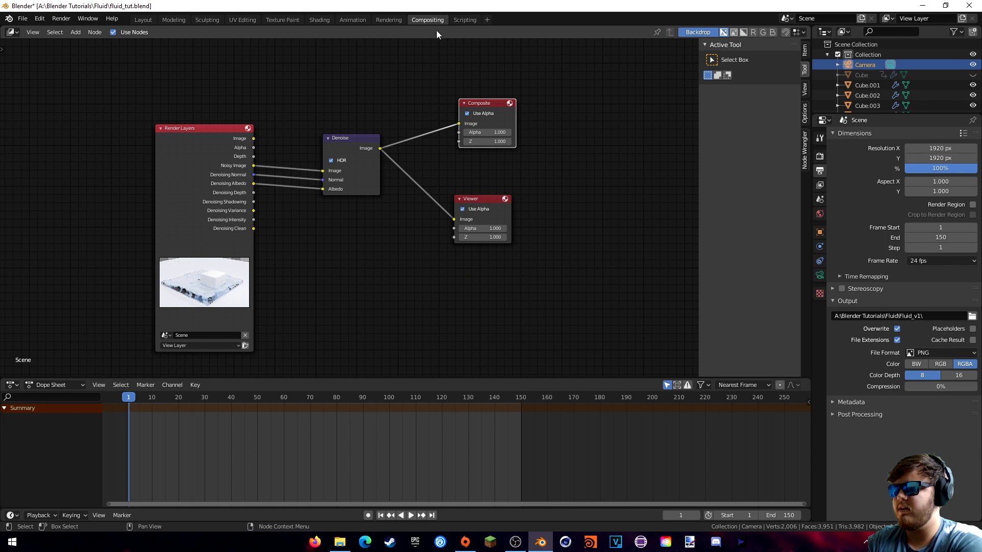
{"action": "left_click", "coordinate": [353, 147]}
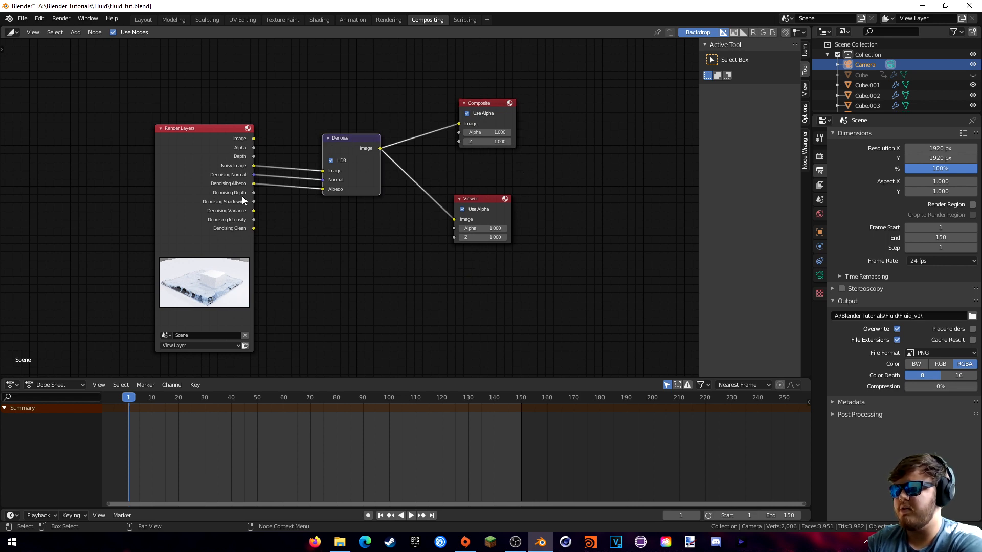
{"action": "left_click", "coordinate": [820, 185]}
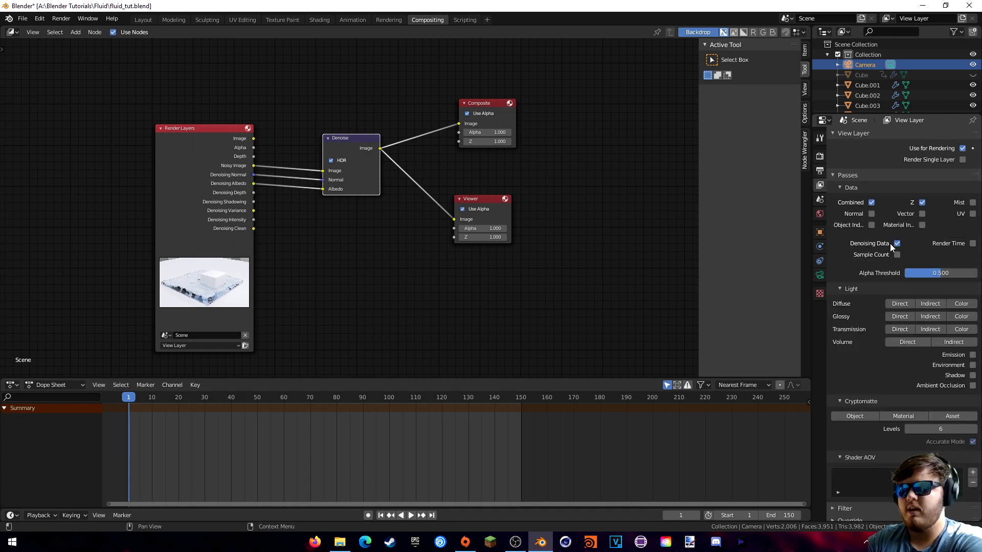
{"action": "left_click", "coordinate": [820, 170]}
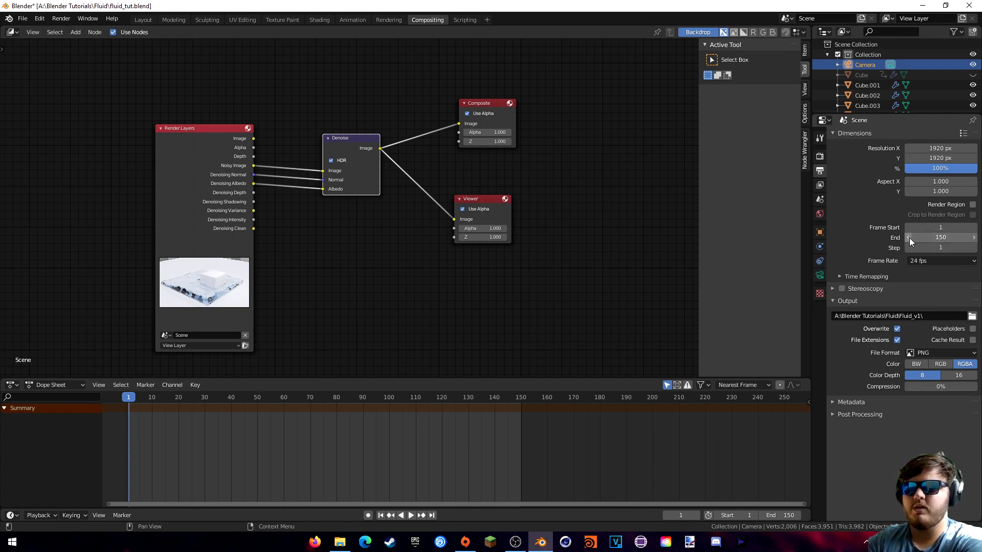
{"action": "left_click", "coordinate": [820, 156]}
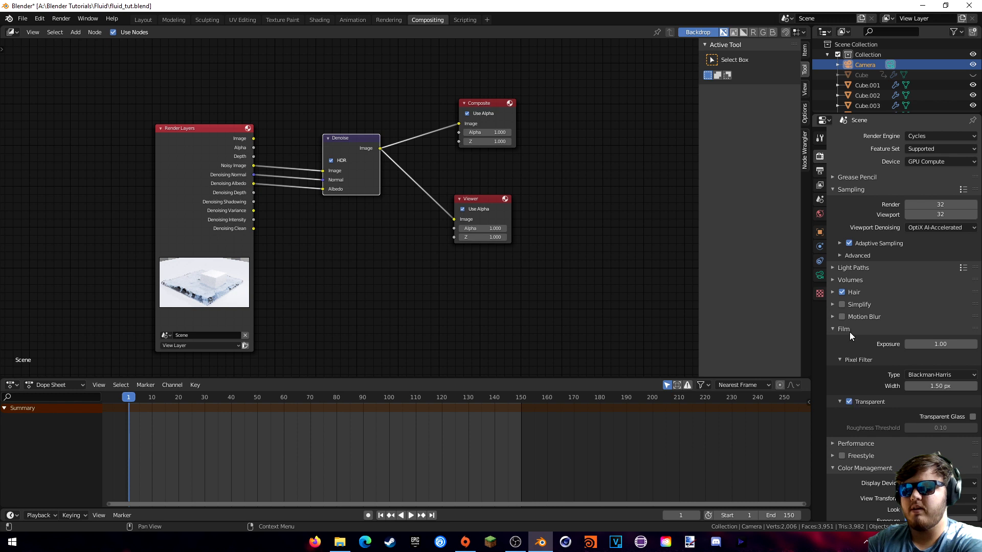
{"action": "scroll", "coordinate": [860, 465], "scroll_direction": "down", "scroll_amount": 2}
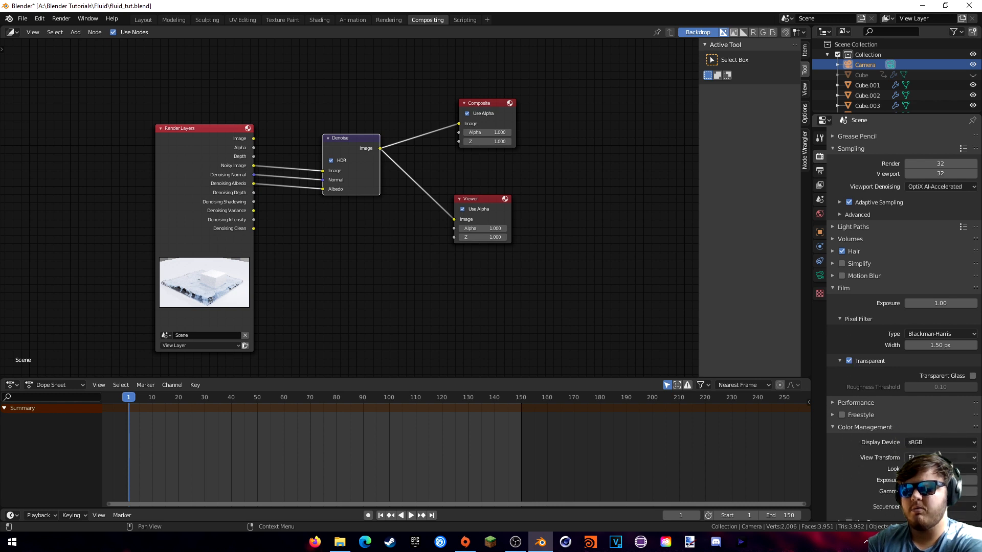